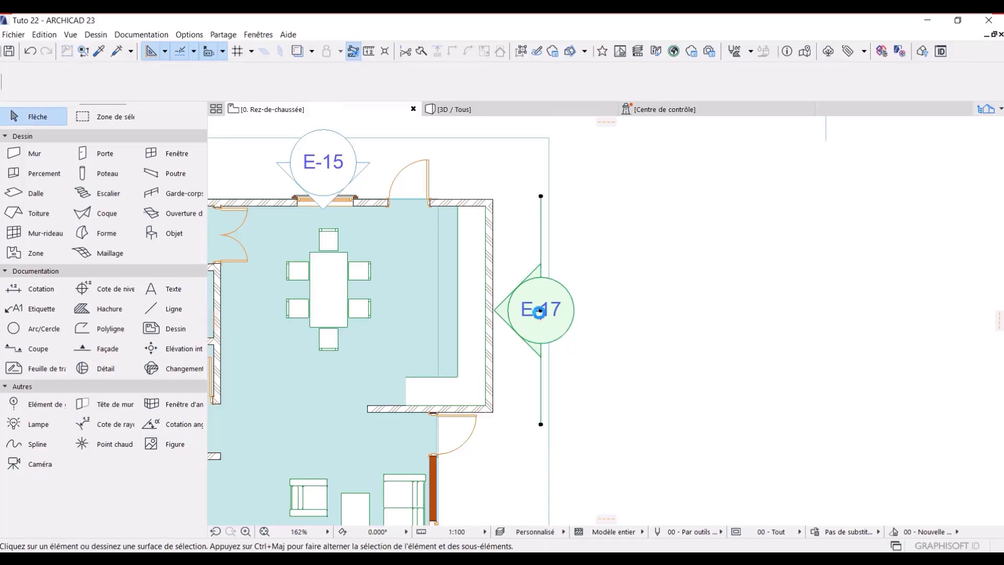
- Open the E-17 façade from its marker on the ground-floor plan with the current view settings
{"action": "left_click", "coordinate": [539, 312]}
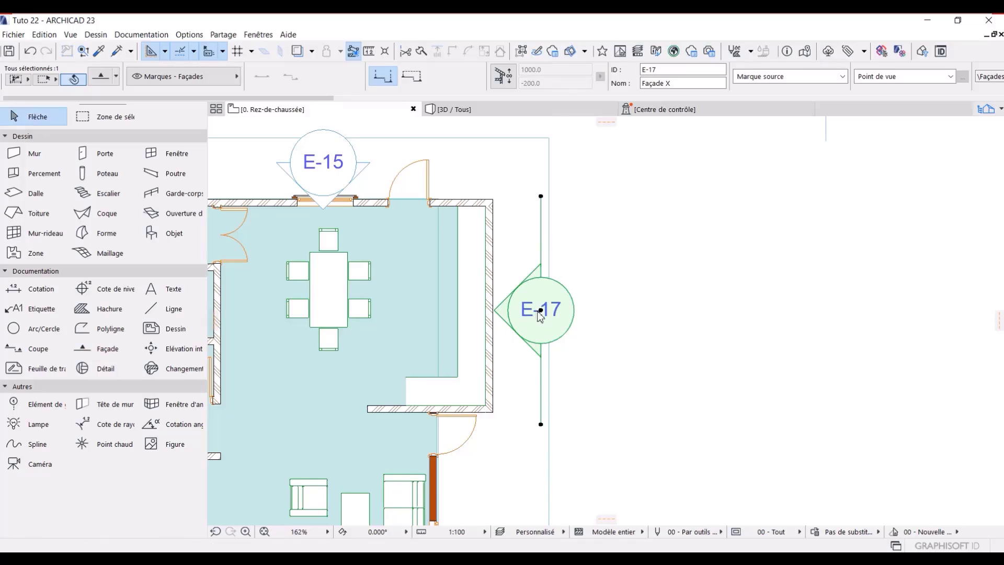
{"action": "right_click", "coordinate": [539, 312]}
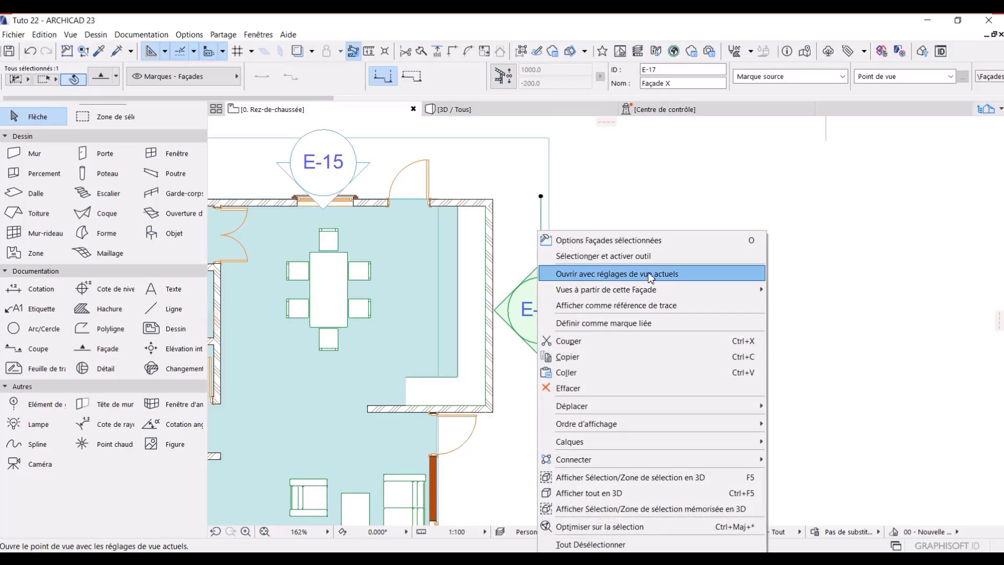
{"action": "left_click", "coordinate": [650, 274]}
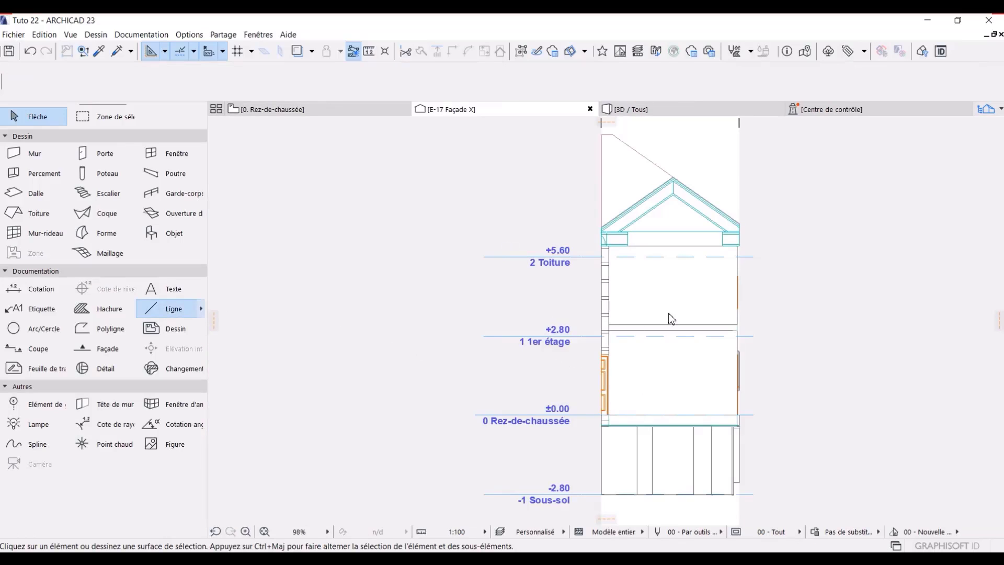
- Draw a rectangle with the Line tool between the façade's side walls, from near the +5.60 level down to just above ±0.00
{"action": "scroll", "coordinate": [698, 366], "scroll_direction": "up", "scroll_amount": 4}
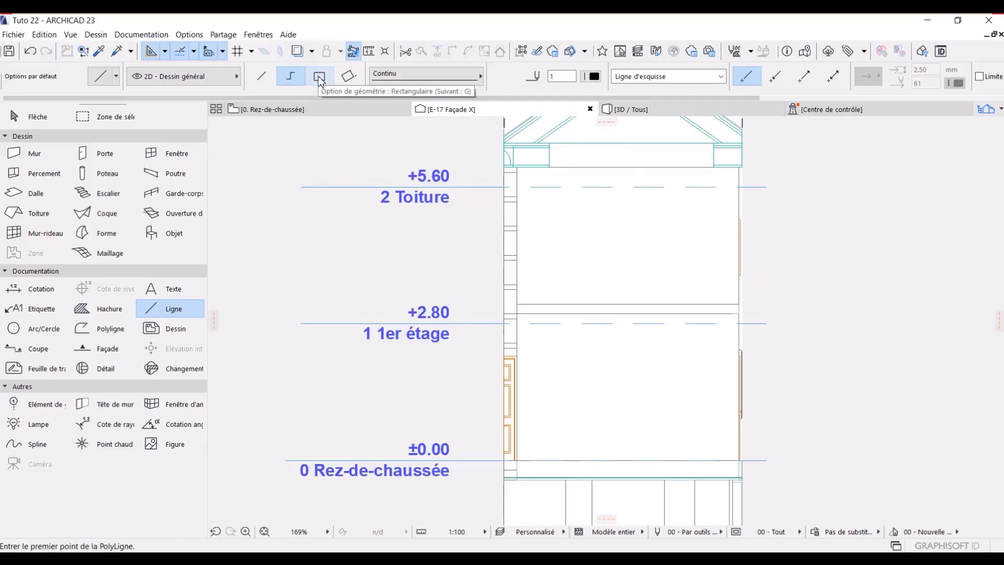
{"action": "left_click", "coordinate": [318, 77]}
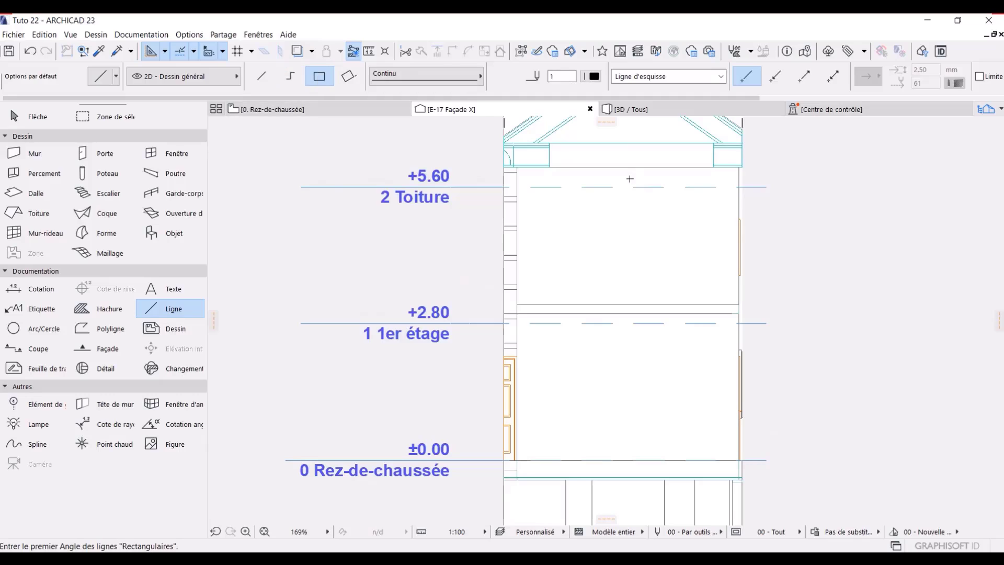
{"action": "left_click", "coordinate": [555, 182]}
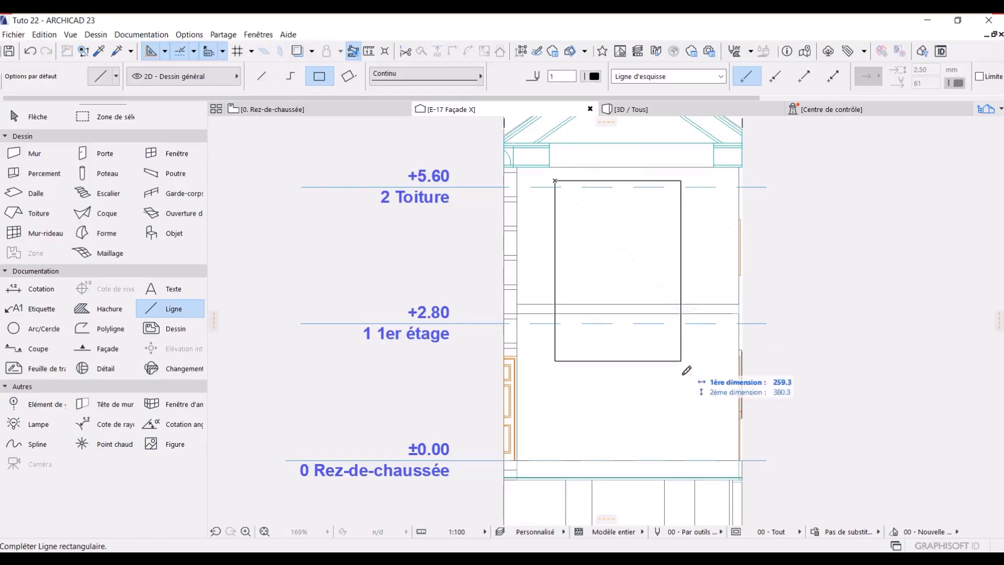
{"action": "left_click", "coordinate": [697, 451]}
{"action": "key", "text": "Escape"}
{"action": "scroll", "coordinate": [585, 236], "scroll_direction": "up", "scroll_amount": 3}
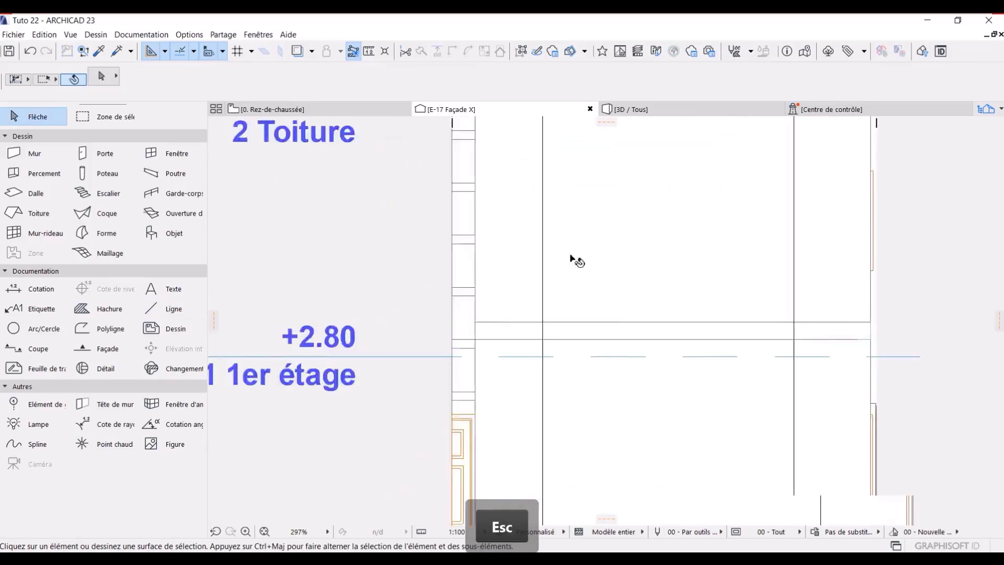
{"action": "scroll", "coordinate": [568, 235], "scroll_direction": "down", "scroll_amount": 1}
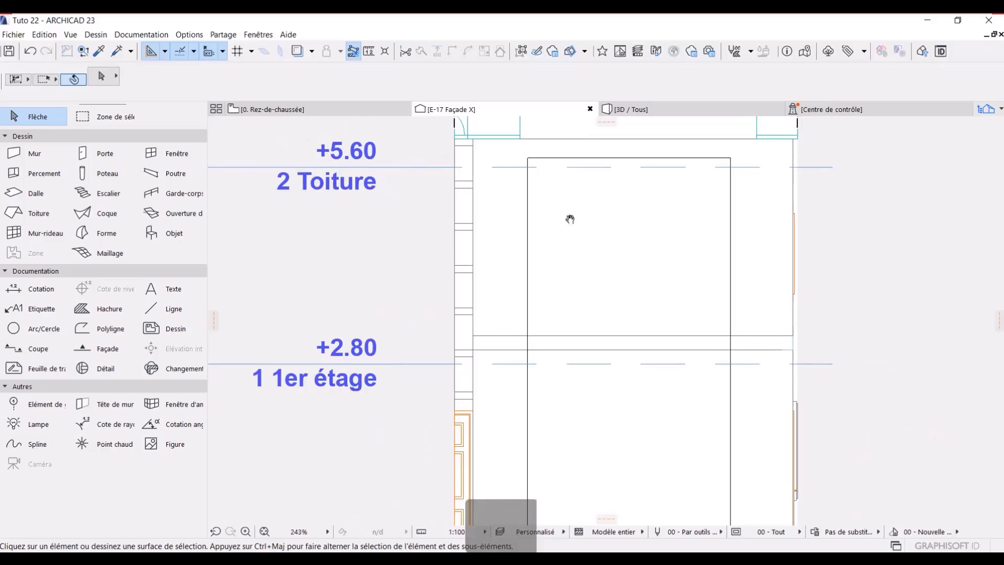
- Suspend grouping and try selecting only the rectangle's top line, leaving nothing selected at the end
{"action": "left_click", "coordinate": [522, 52]}
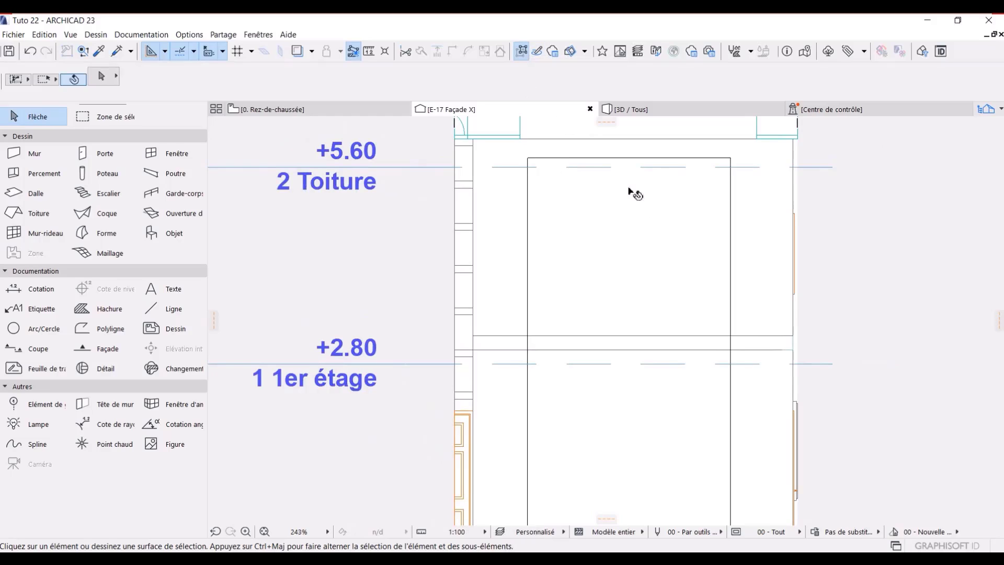
{"action": "scroll", "coordinate": [601, 165], "scroll_direction": "up", "scroll_amount": 5}
{"action": "left_click", "coordinate": [608, 151]}
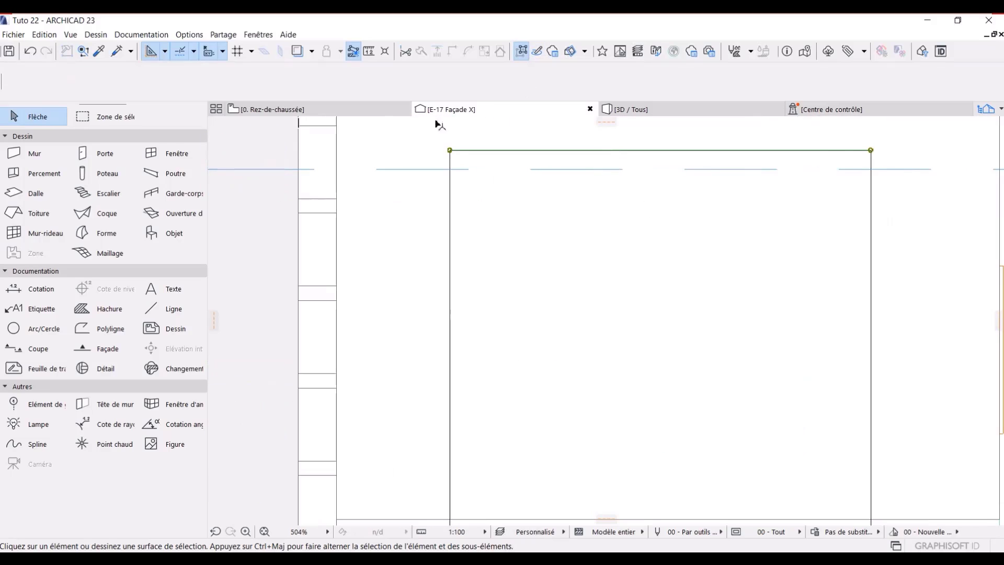
{"action": "key", "text": "Escape"}
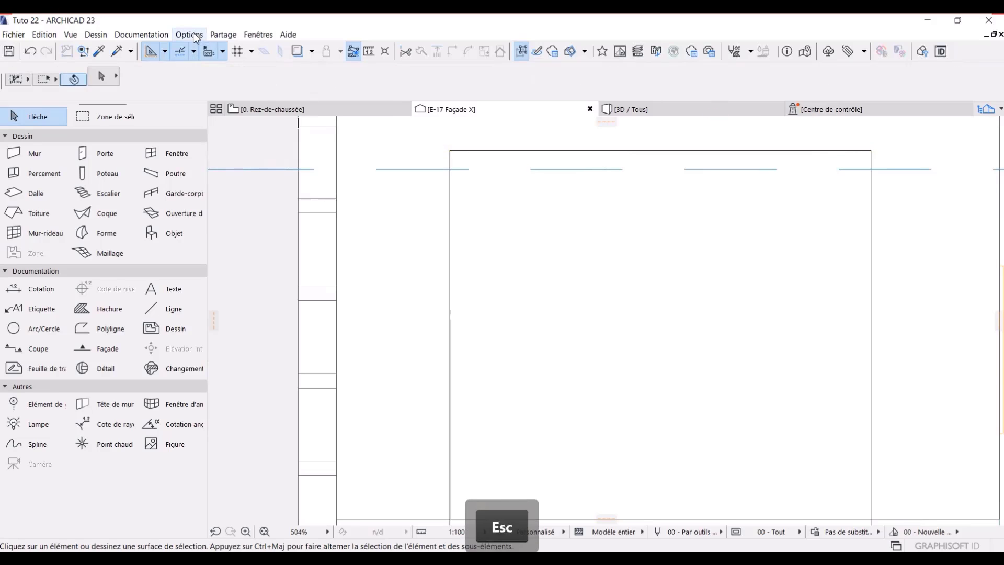
- Check the length unit in the project's working unit preferences, keeping centimetre
{"action": "left_click", "coordinate": [193, 35]}
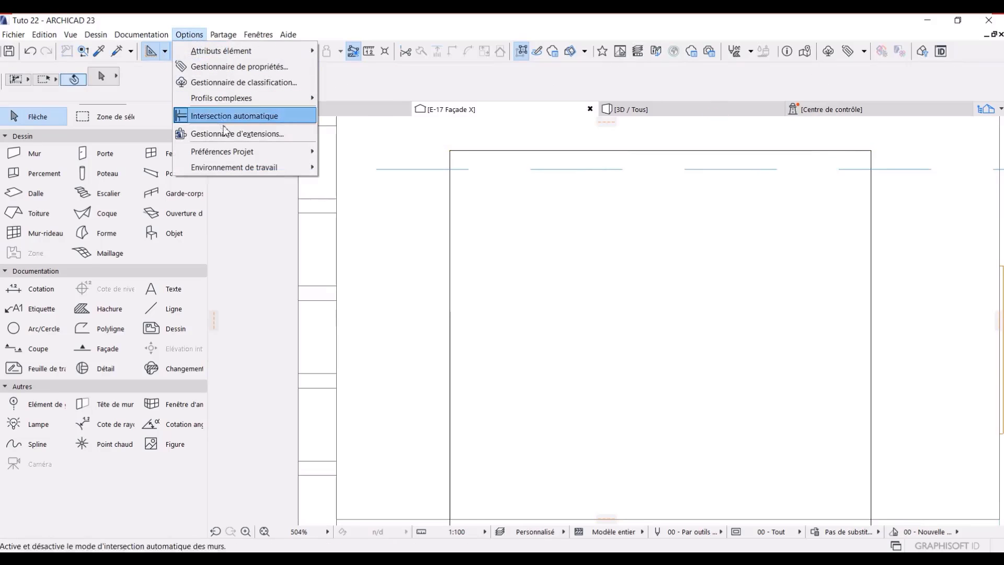
{"action": "mouse_move", "coordinate": [267, 152]}
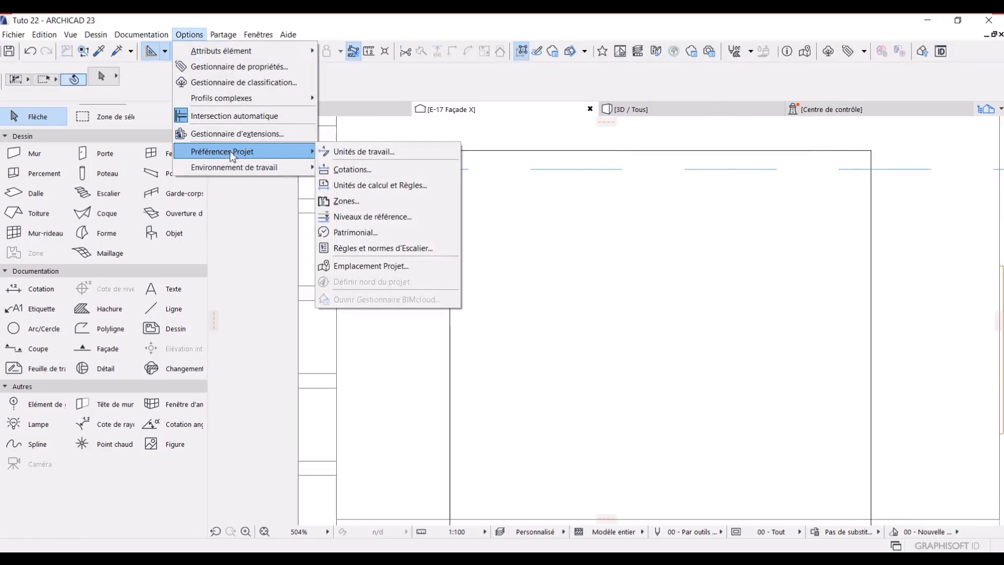
{"action": "left_click", "coordinate": [363, 153]}
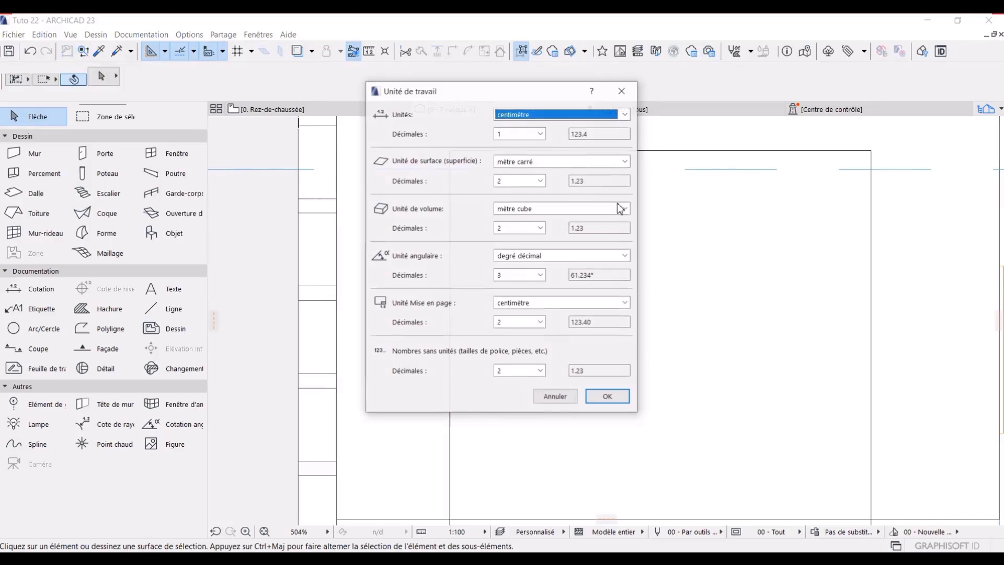
{"action": "left_click", "coordinate": [560, 120]}
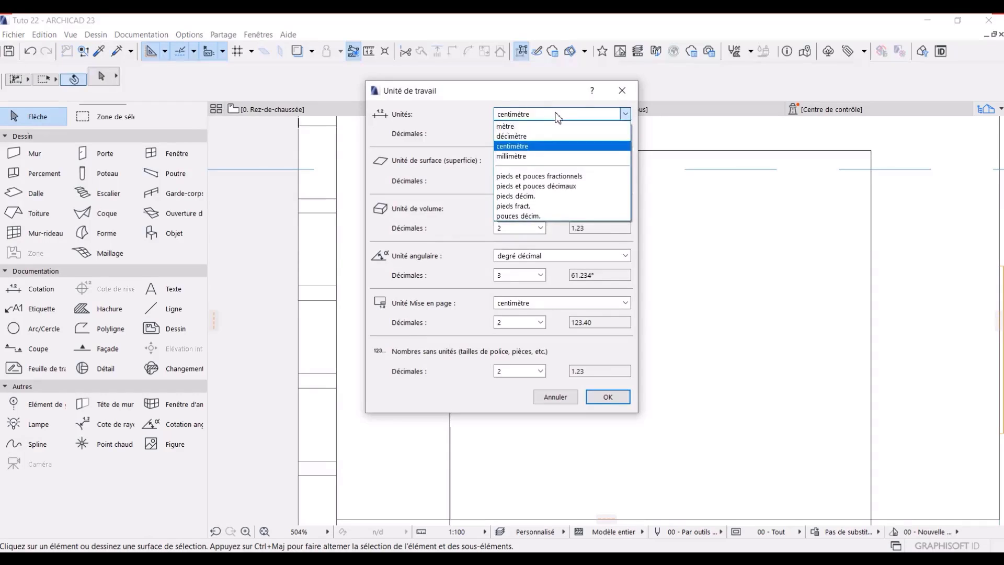
{"action": "left_click", "coordinate": [560, 119]}
{"action": "left_click", "coordinate": [606, 398]}
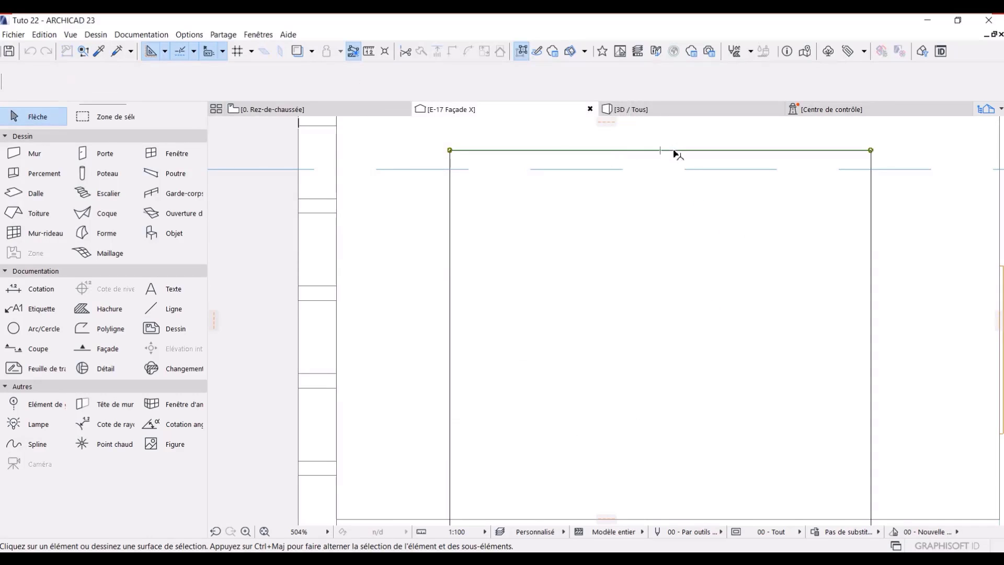
- Copy the rectangle's top line 15 cm straight down into the rectangle
{"action": "left_click", "coordinate": [649, 151]}
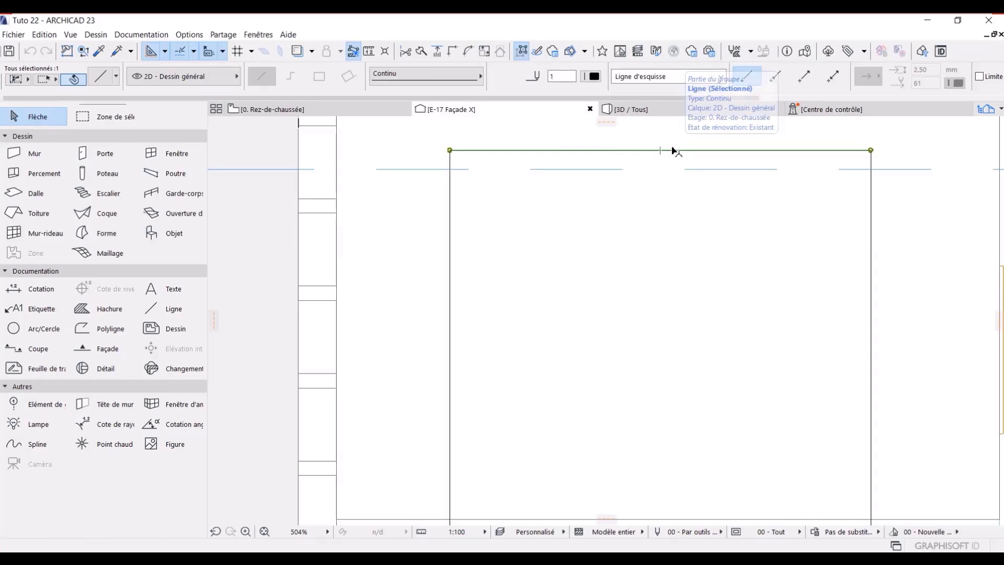
{"action": "key", "text": "ctrl"}
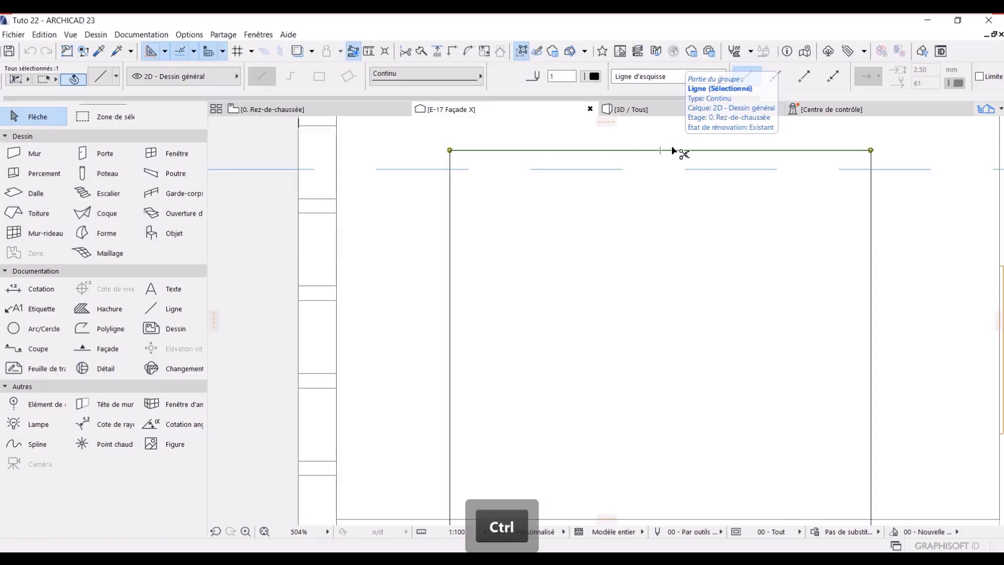
{"action": "key", "text": "ctrl+shift"}
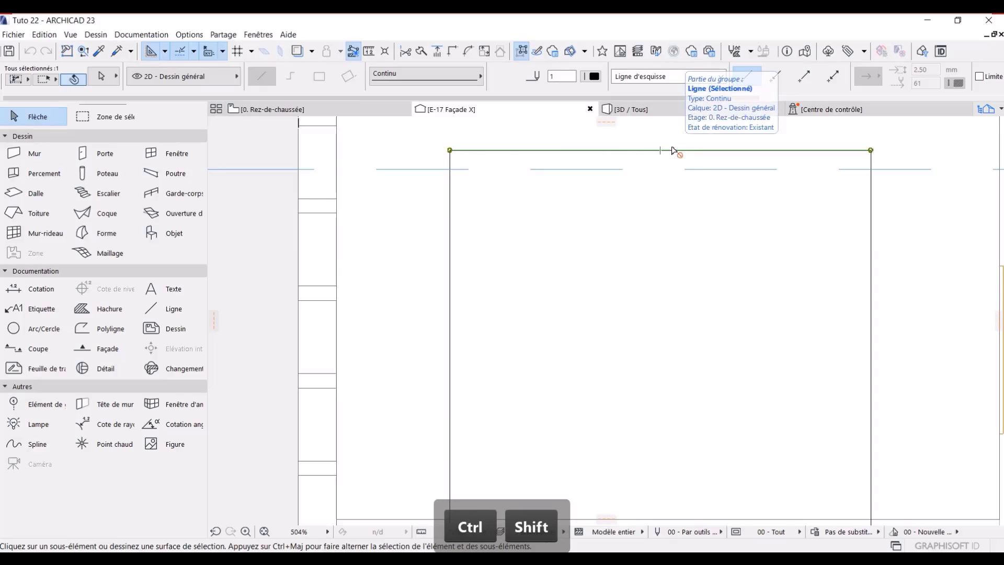
{"action": "key", "text": "ctrl+shift+t"}
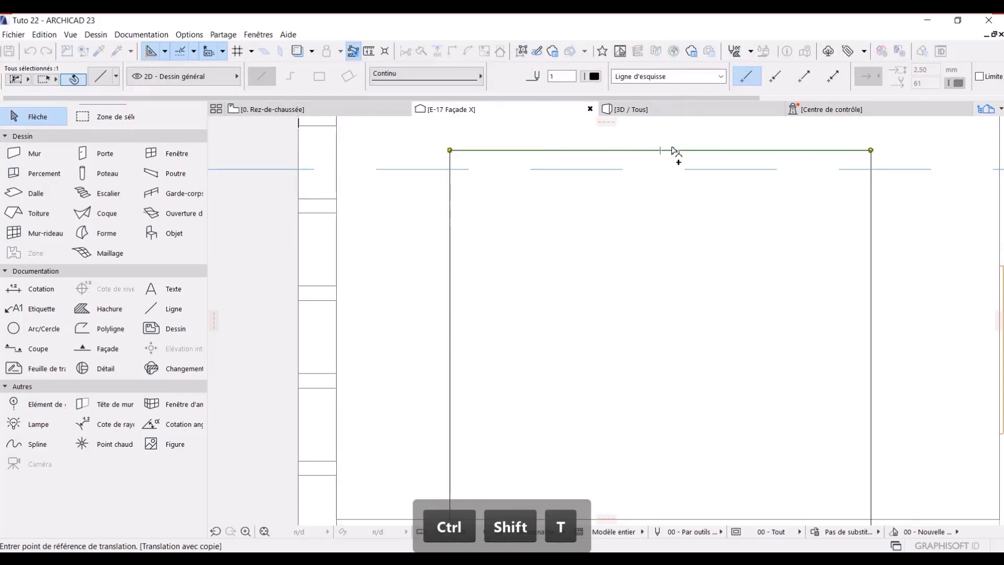
{"action": "left_click", "coordinate": [871, 150]}
{"action": "scroll", "coordinate": [871, 157], "scroll_direction": "up", "scroll_amount": 3}
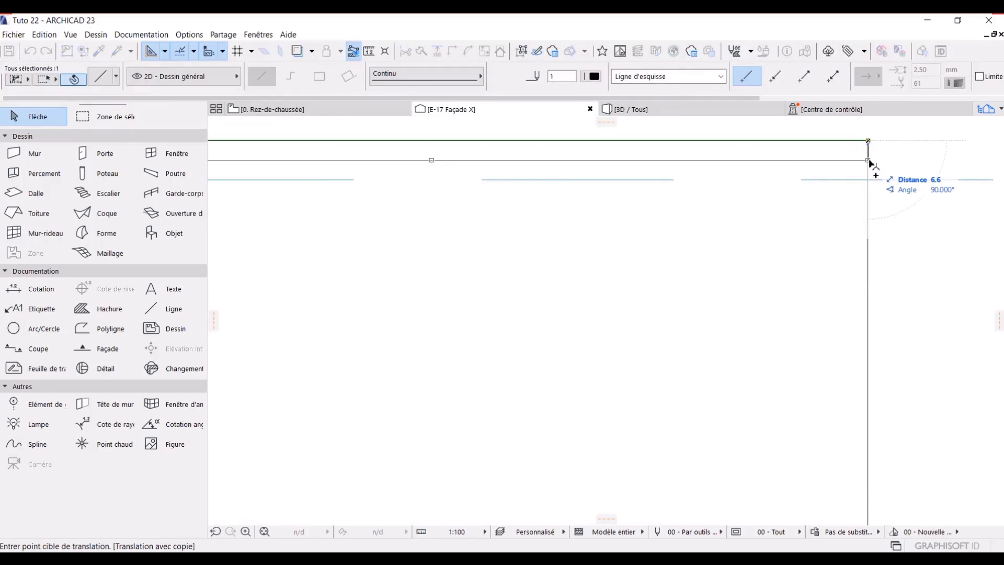
{"action": "type", "text": "10"}
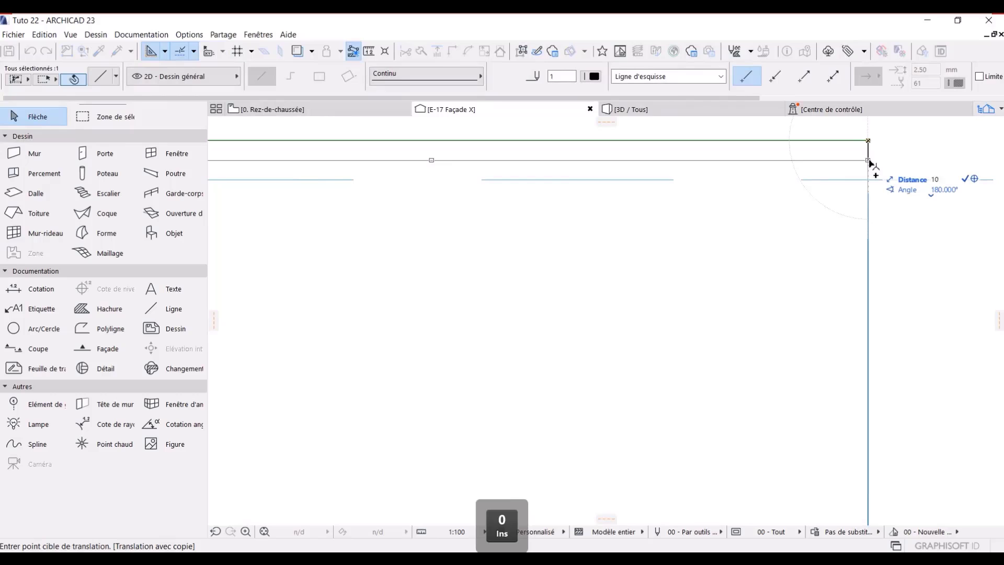
{"action": "key", "text": "BackSpace"}
{"action": "type", "text": "5"}
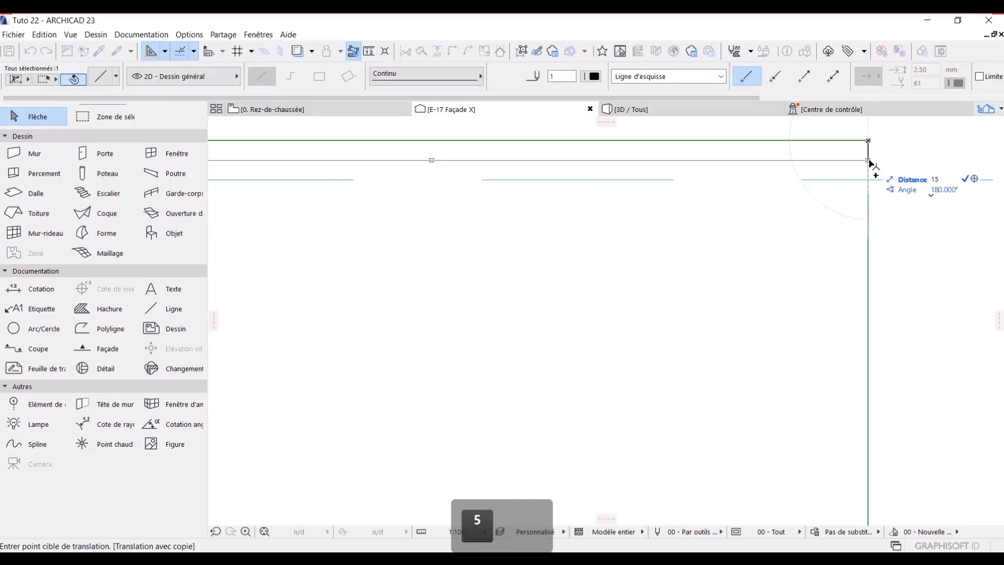
{"action": "key", "text": "Return"}
- Copy the rectangle's bottom line 15 cm straight up into the rectangle
{"action": "scroll", "coordinate": [852, 254], "scroll_direction": "down", "scroll_amount": 5}
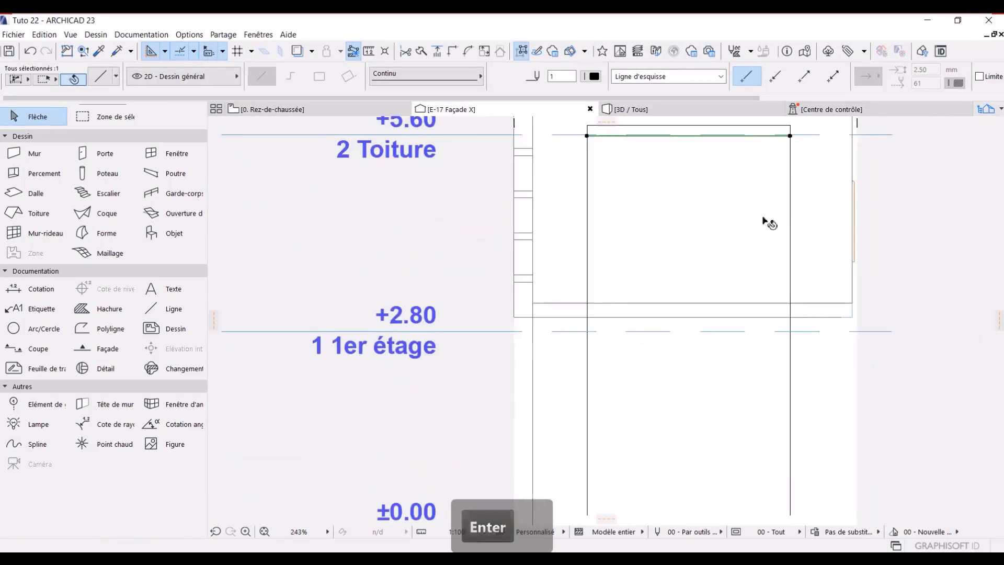
{"action": "scroll", "coordinate": [741, 369], "scroll_direction": "down", "scroll_amount": 1}
{"action": "middle_click_drag", "start_coordinate": [740, 369], "coordinate": [726, 288]}
{"action": "scroll", "coordinate": [726, 291], "scroll_direction": "down", "scroll_amount": 1}
{"action": "scroll", "coordinate": [654, 443], "scroll_direction": "up", "scroll_amount": 6}
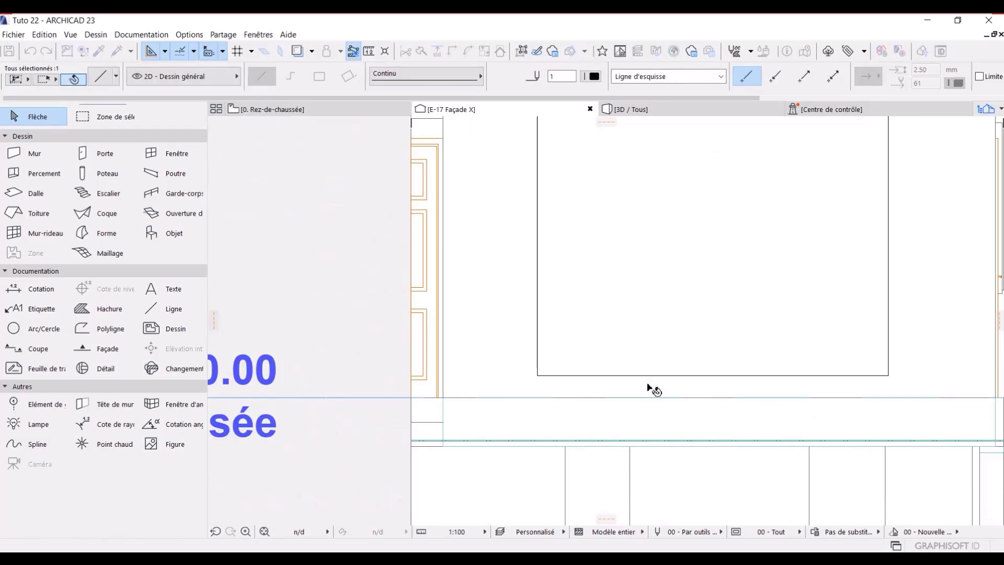
{"action": "left_click", "coordinate": [652, 375]}
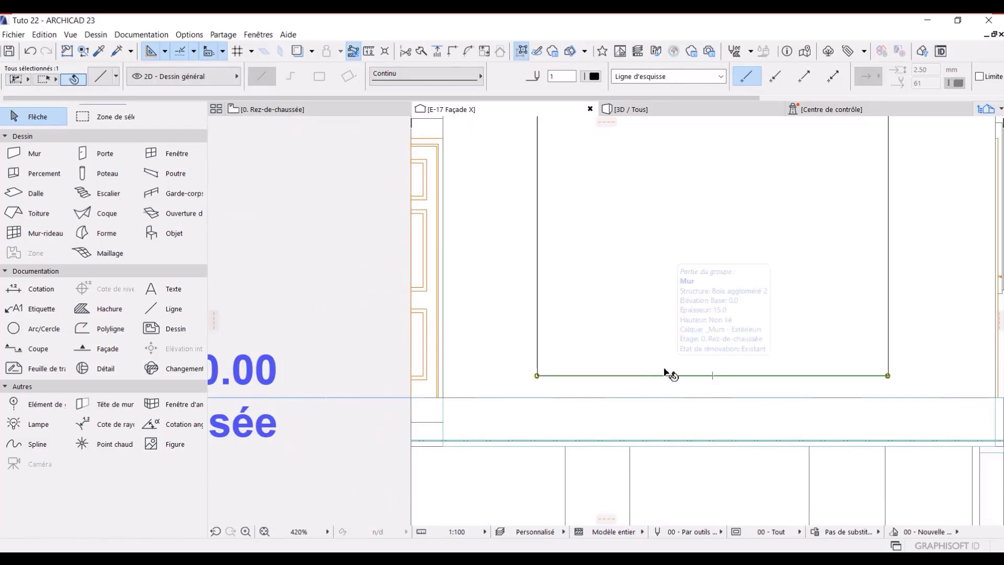
{"action": "key", "text": "ctrl+shift+t"}
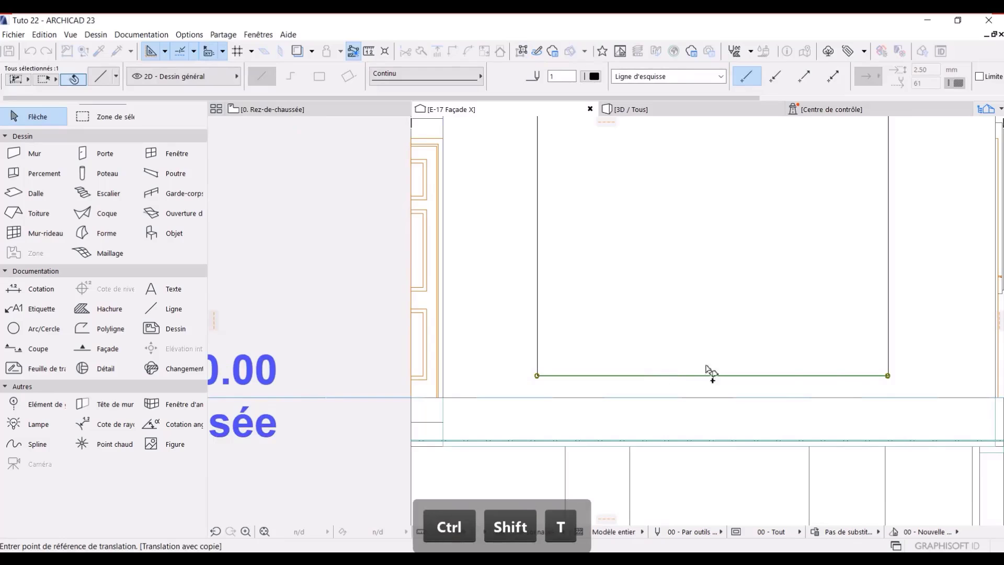
{"action": "scroll", "coordinate": [884, 382], "scroll_direction": "up", "scroll_amount": 3}
{"action": "left_click", "coordinate": [918, 372]}
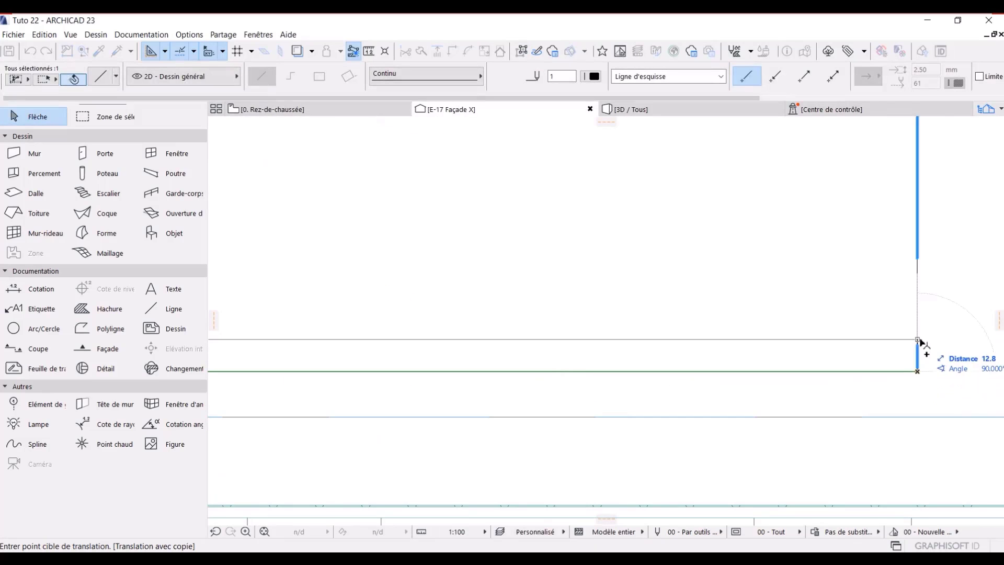
{"action": "type", "text": "15"}
{"action": "key", "text": "Return"}
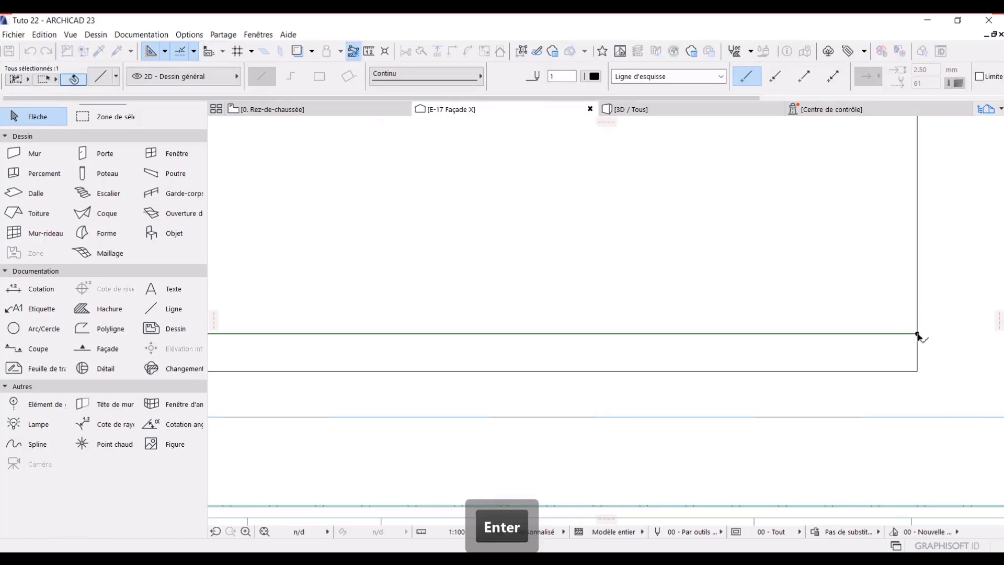
- Copy the rectangle's right vertical line horizontally inward with the same offset as the top and bottom copies
{"action": "scroll", "coordinate": [899, 335], "scroll_direction": "down", "scroll_amount": 5}
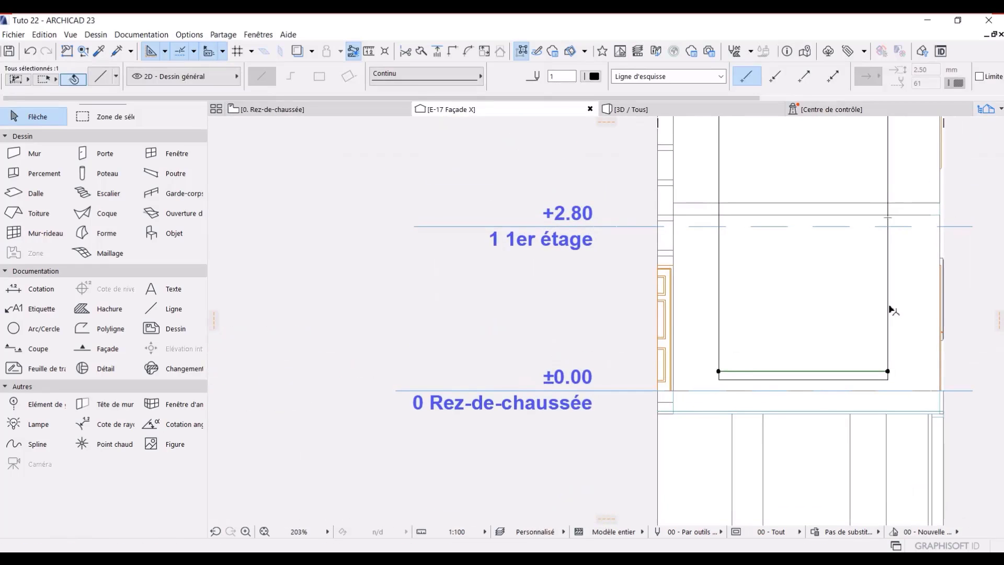
{"action": "left_click", "coordinate": [889, 304]}
{"action": "middle_click_drag", "start_coordinate": [893, 255], "coordinate": [896, 271]}
{"action": "scroll", "coordinate": [884, 285], "scroll_direction": "up", "scroll_amount": 5}
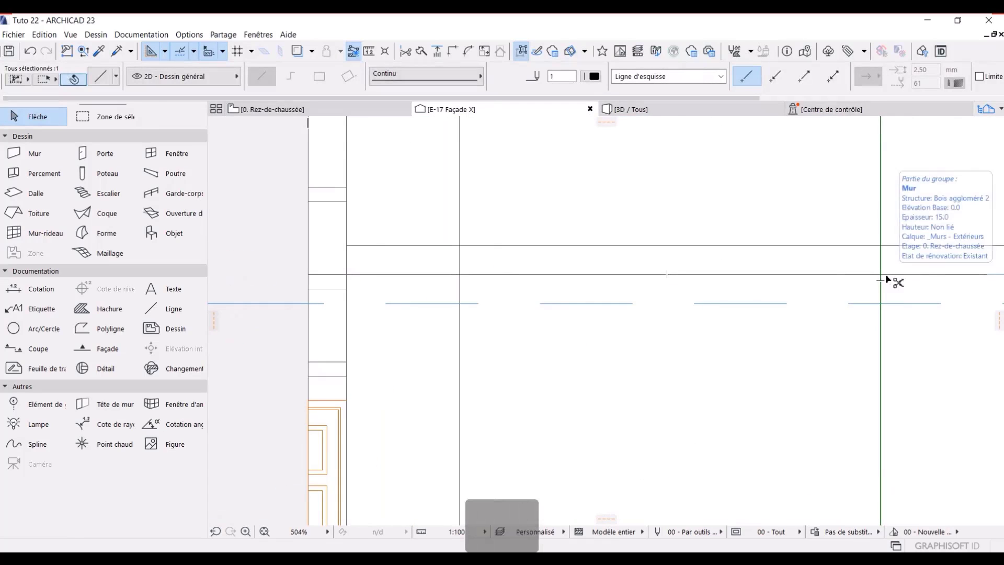
{"action": "key", "text": "ctrl+shift+t"}
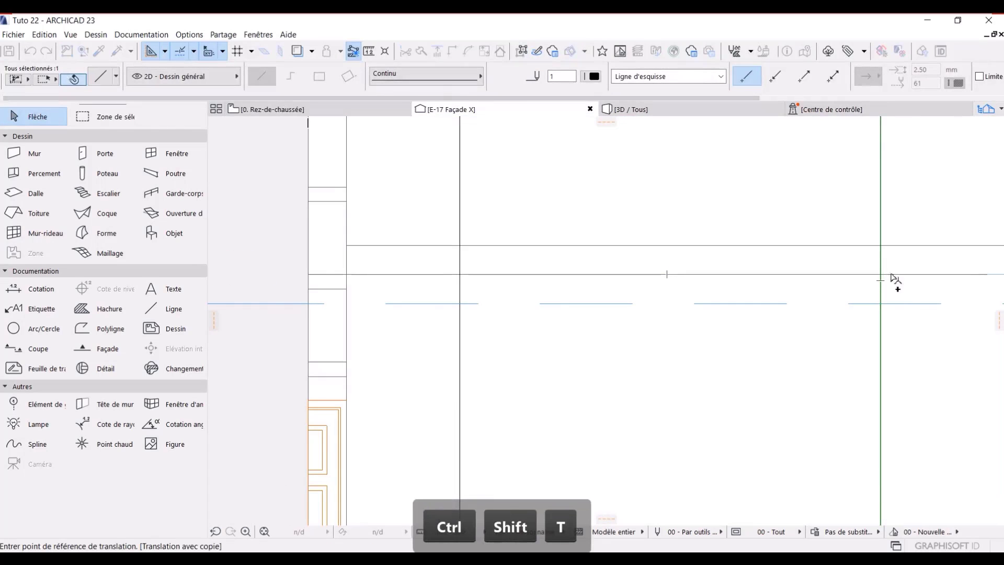
{"action": "left_click", "coordinate": [881, 281]}
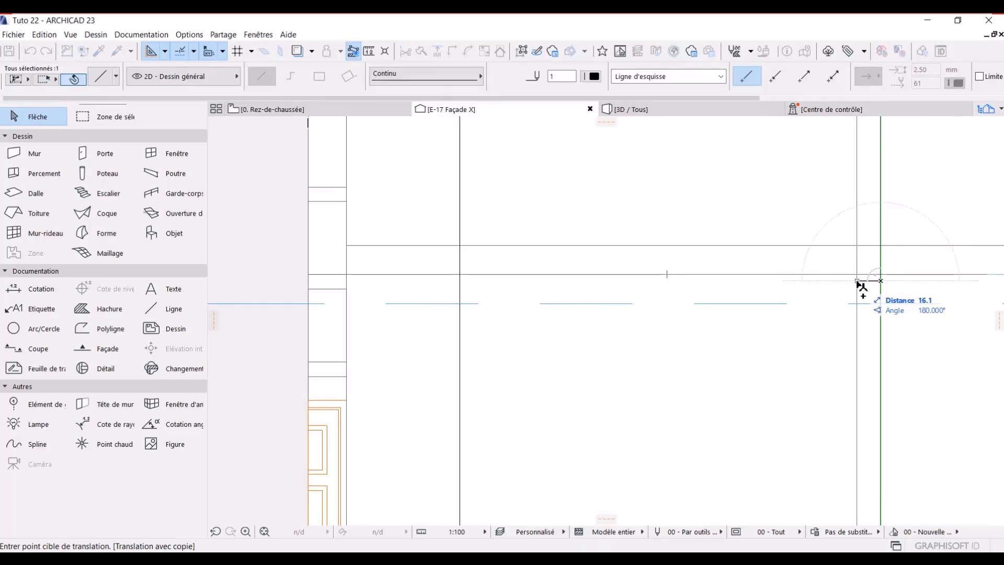
{"action": "key", "text": "Return"}
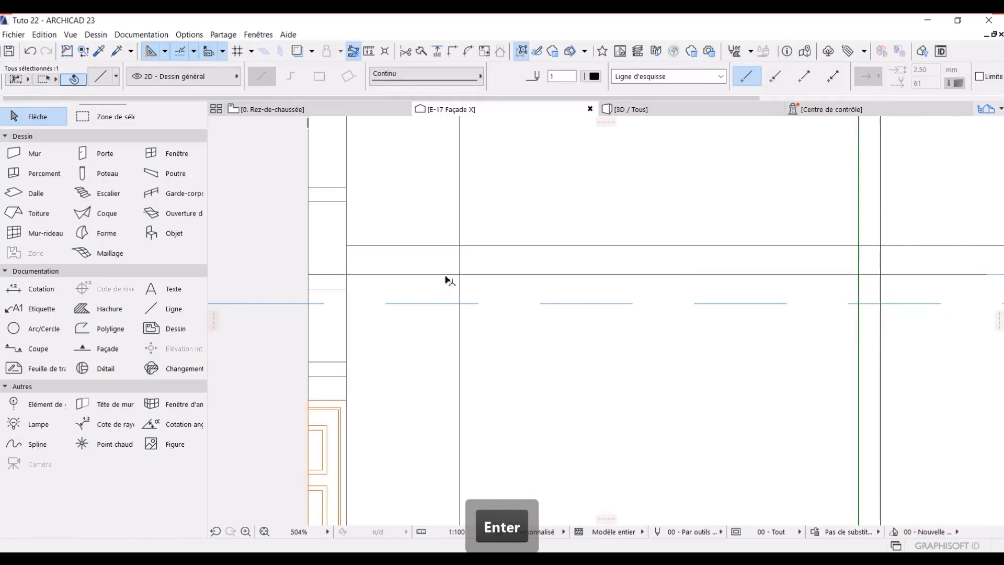
- Copy the rectangle's left vertical line 15 cm horizontally inward
{"action": "left_click", "coordinate": [457, 262]}
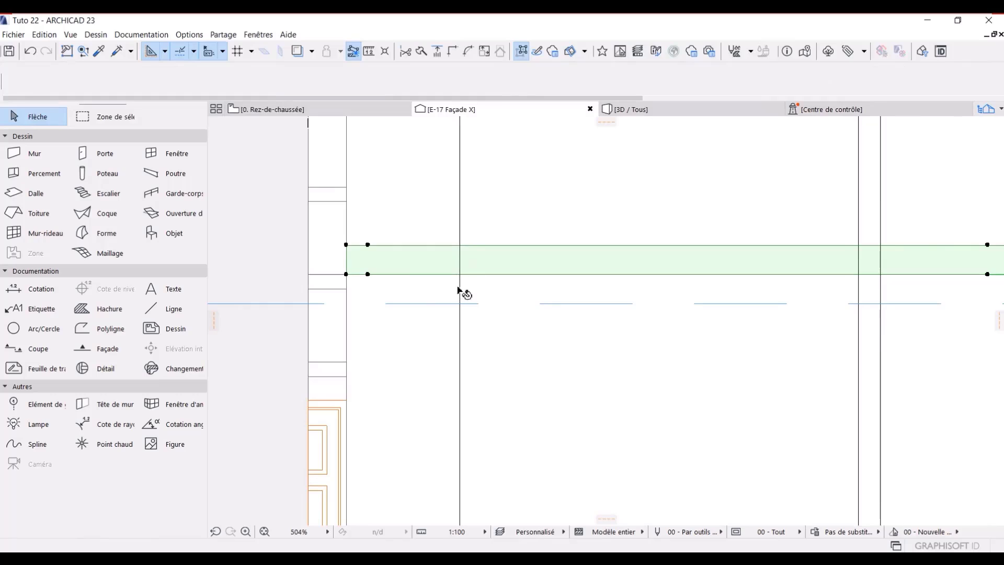
{"action": "left_click", "coordinate": [460, 288]}
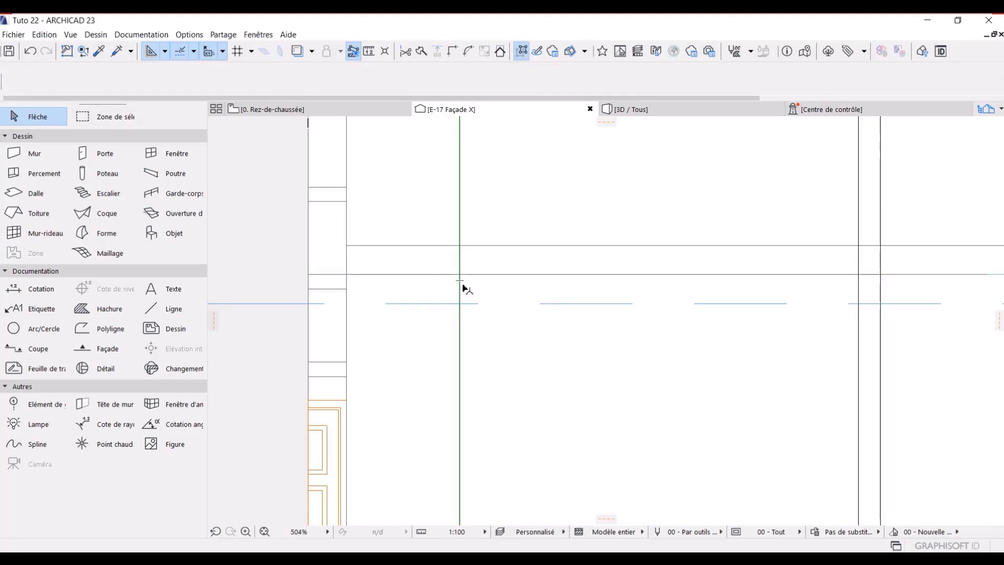
{"action": "key", "text": "ctrl+shift+t"}
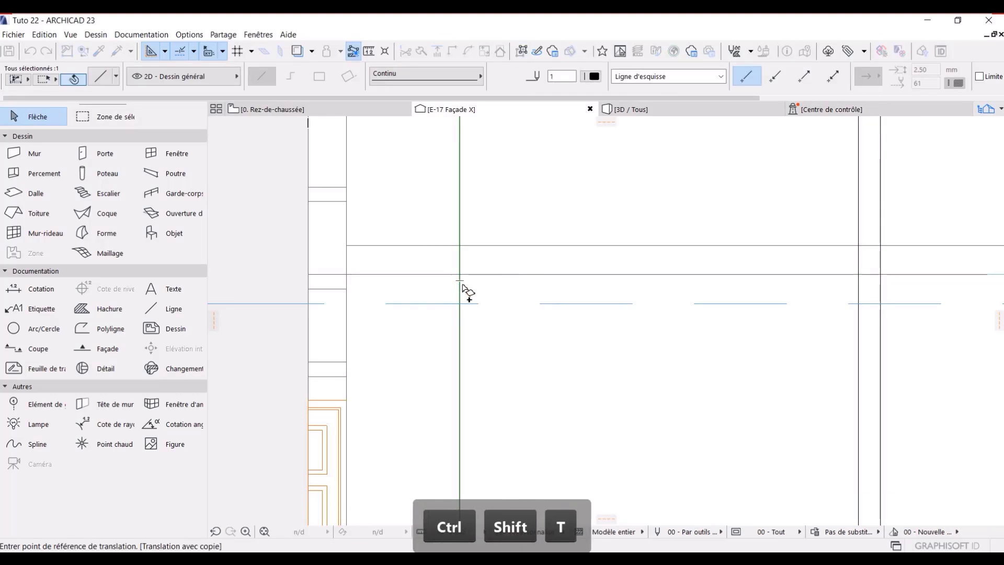
{"action": "left_click", "coordinate": [460, 281]}
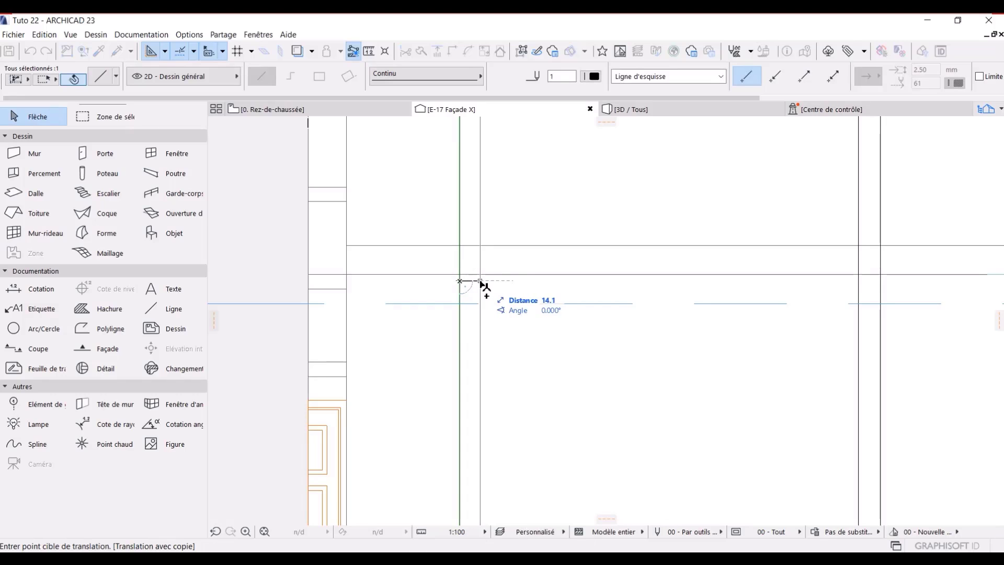
{"action": "type", "text": "15"}
{"action": "key", "text": "Return"}
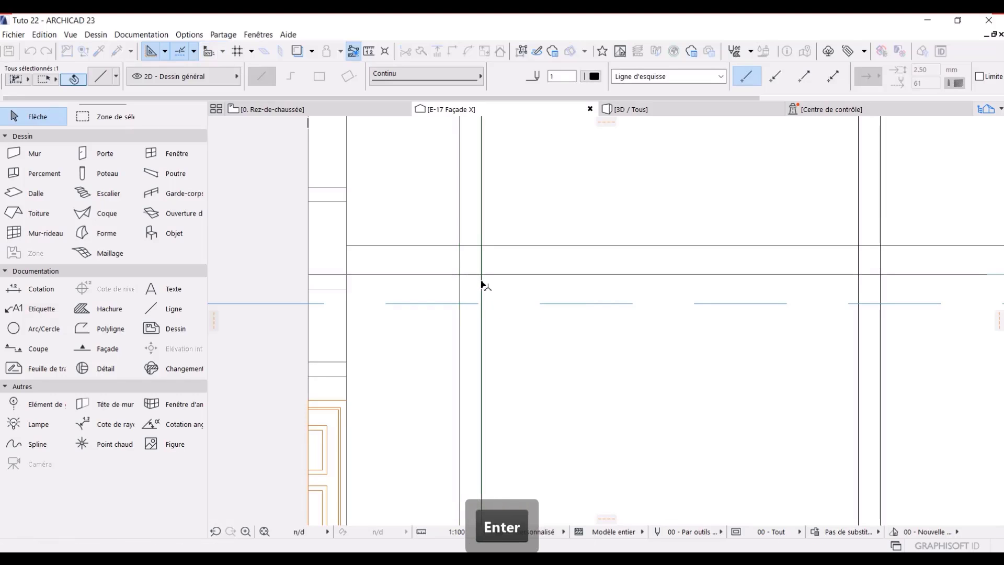
{"action": "scroll", "coordinate": [494, 287], "scroll_direction": "down", "scroll_amount": 5}
{"action": "middle_click_drag", "start_coordinate": [548, 274], "coordinate": [561, 290]}
{"action": "left_click", "coordinate": [559, 235]}
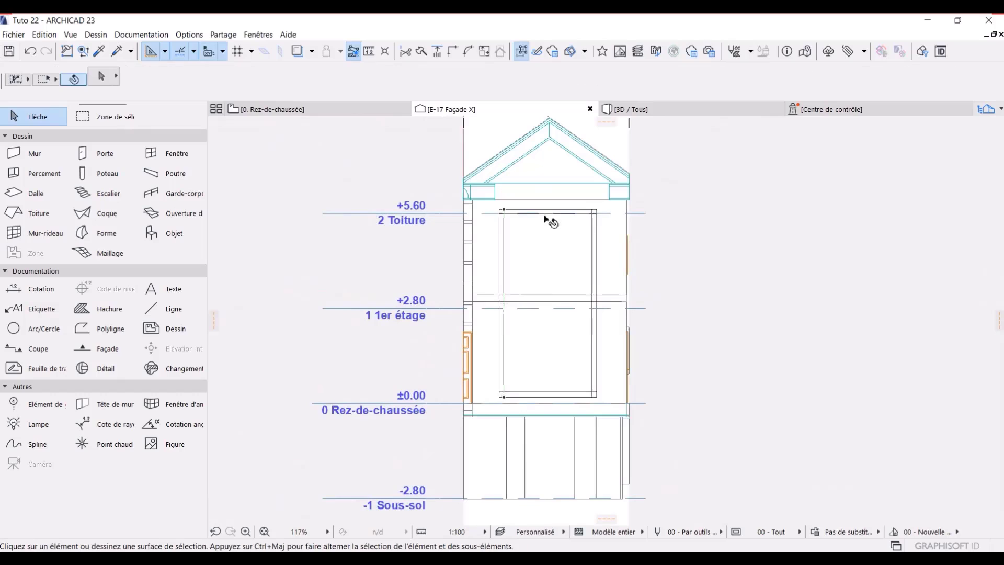
- Set the Line tool to draw single lines instead of rectangles
{"action": "scroll", "coordinate": [544, 219], "scroll_direction": "up", "scroll_amount": 5}
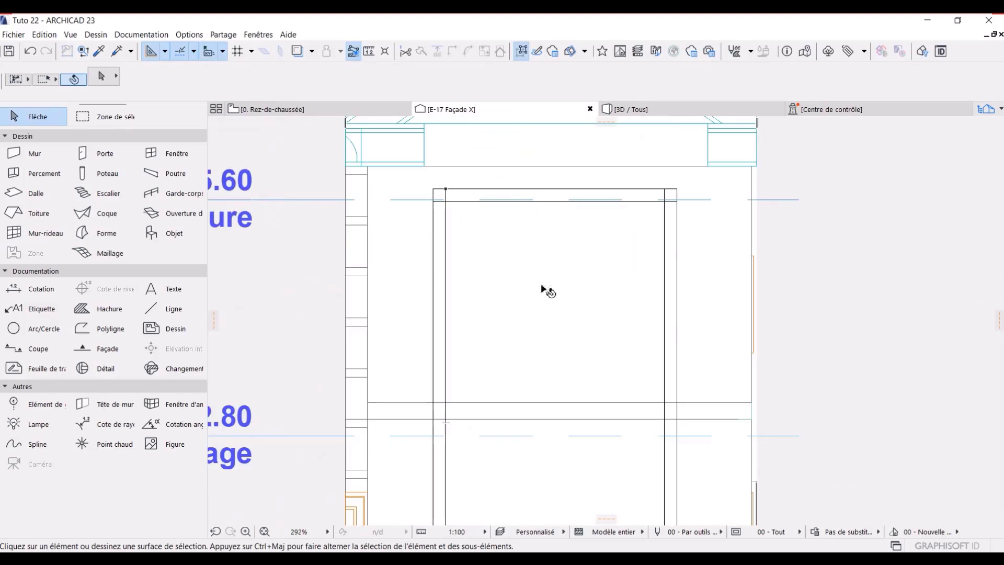
{"action": "left_click", "coordinate": [168, 310]}
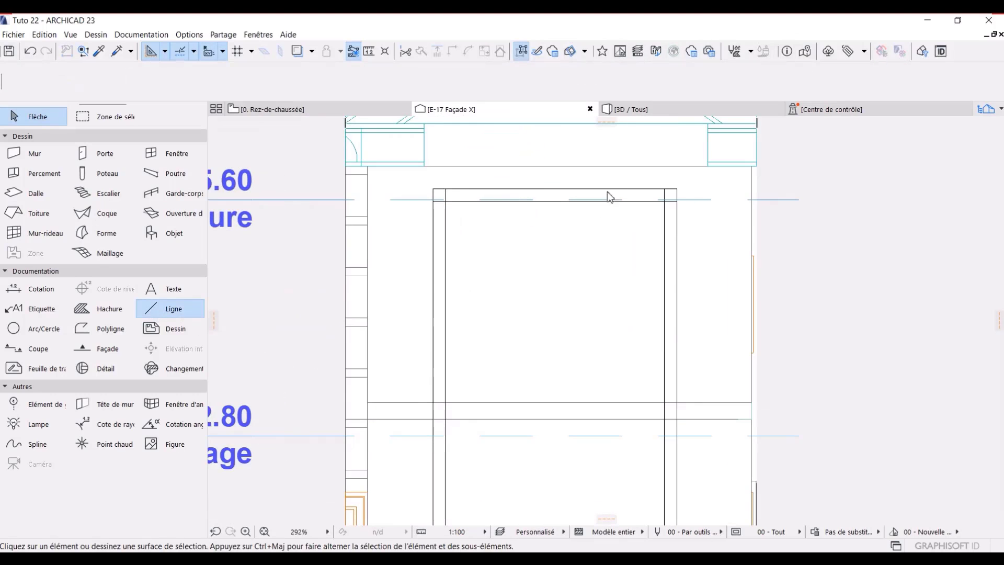
{"action": "scroll", "coordinate": [555, 199], "scroll_direction": "up", "scroll_amount": 3}
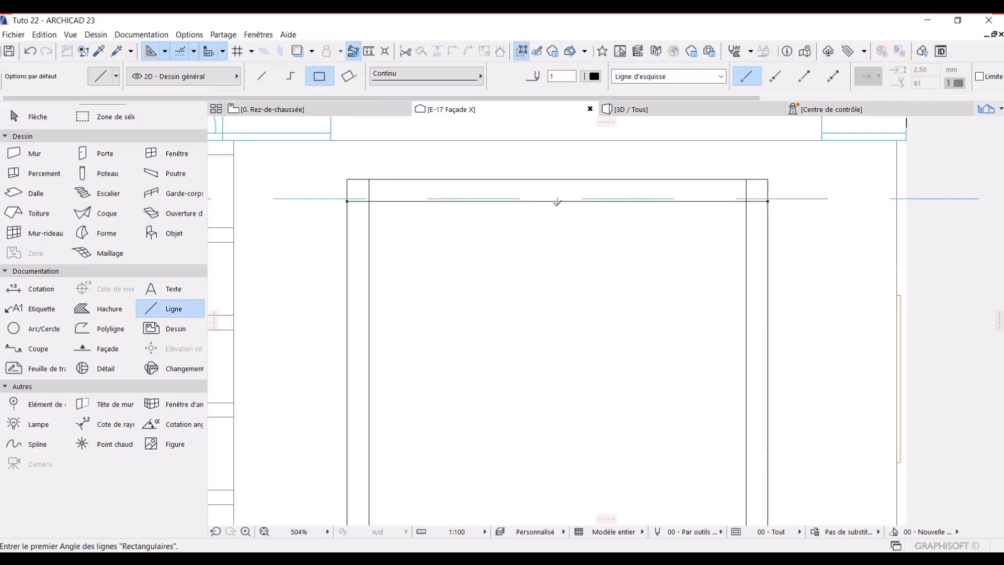
{"action": "scroll", "coordinate": [557, 202], "scroll_direction": "up", "scroll_amount": 4}
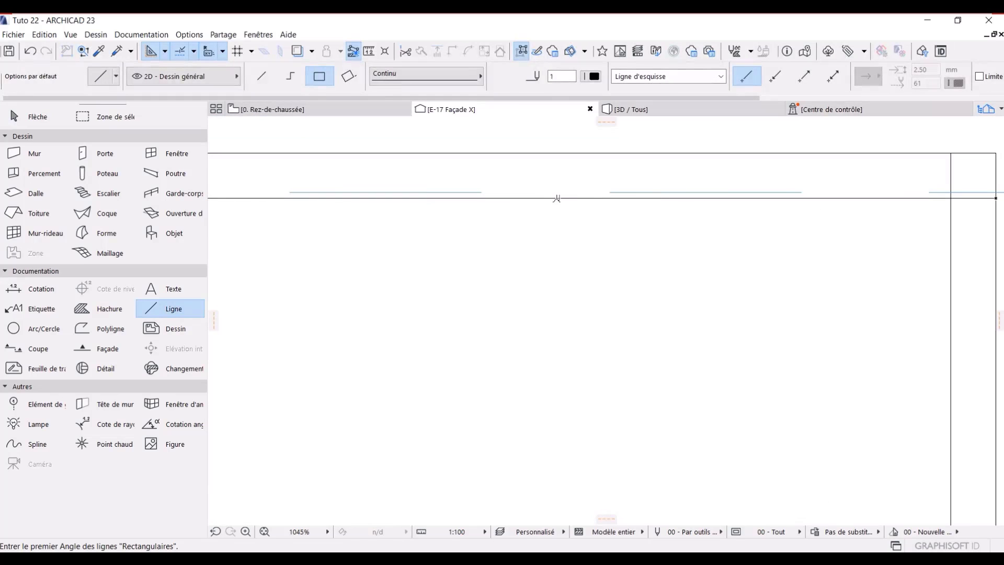
{"action": "left_click", "coordinate": [561, 198]}
{"action": "scroll", "coordinate": [579, 406], "scroll_direction": "down", "scroll_amount": 6}
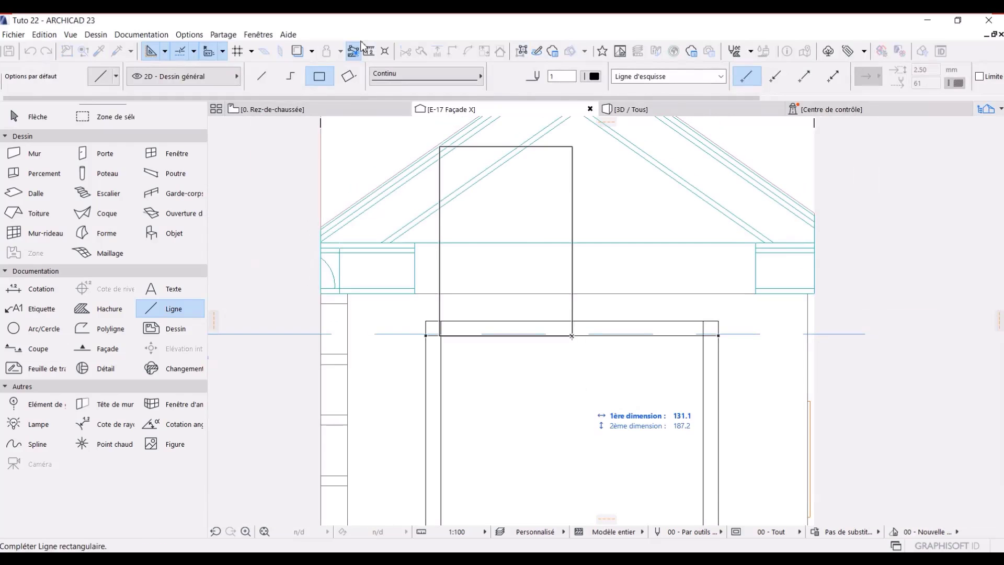
{"action": "left_click", "coordinate": [262, 75]}
{"action": "left_click", "coordinate": [533, 327]}
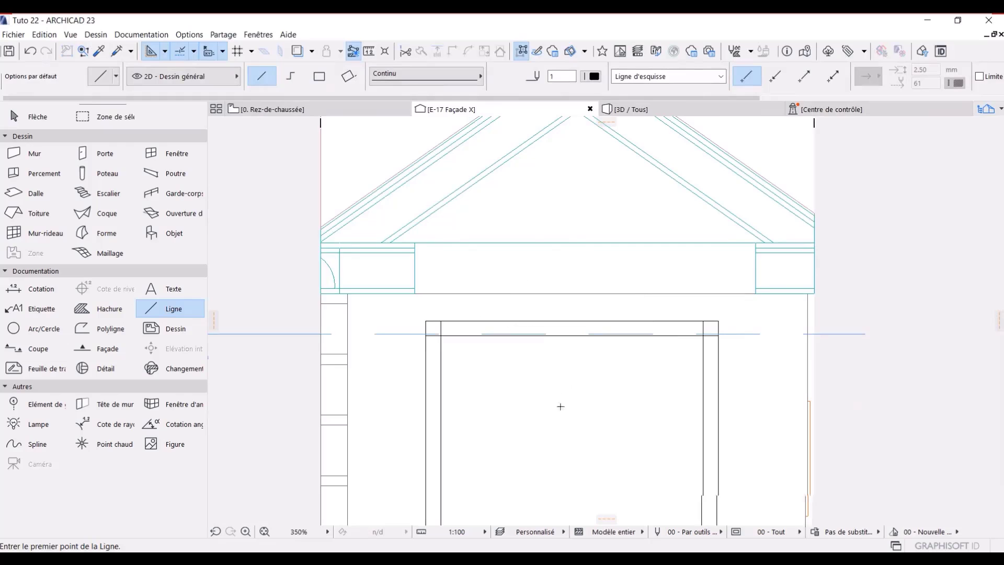
- Draw a vertical centre line from the midpoint of the frame's inner top line down to its inner bottom line
{"action": "scroll", "coordinate": [558, 406], "scroll_direction": "down", "scroll_amount": 2}
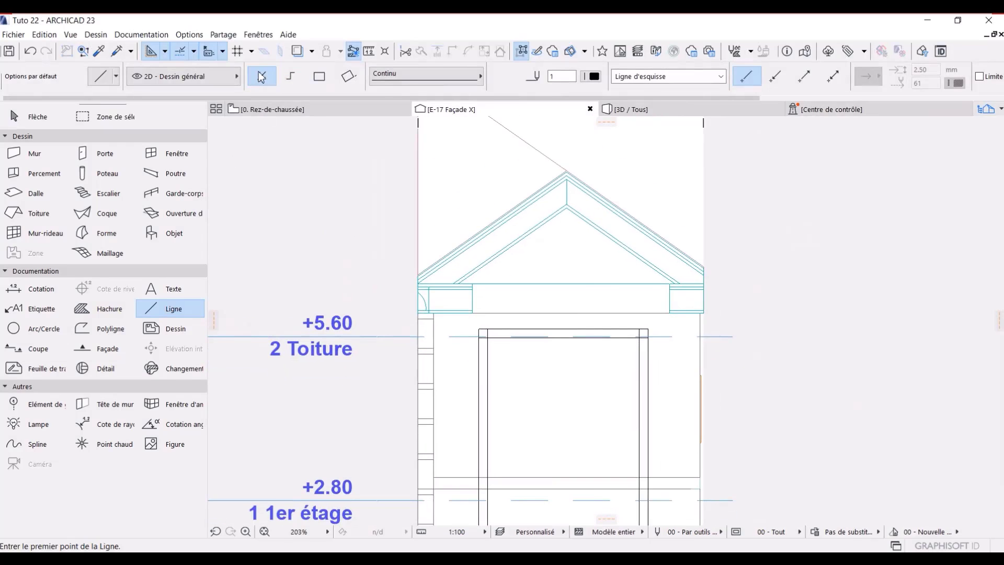
{"action": "scroll", "coordinate": [569, 374], "scroll_direction": "up", "scroll_amount": 4}
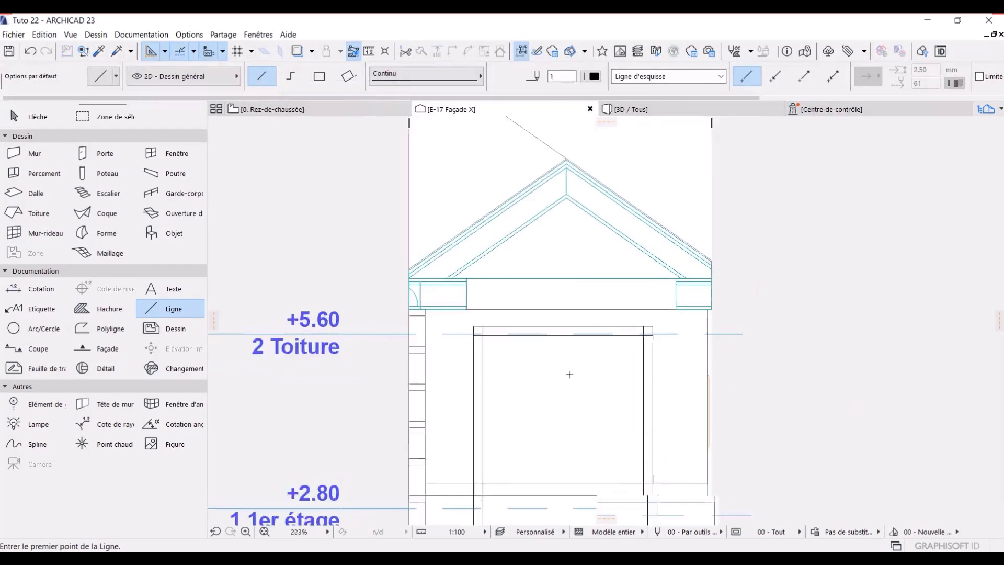
{"action": "scroll", "coordinate": [579, 297], "scroll_direction": "up", "scroll_amount": 5}
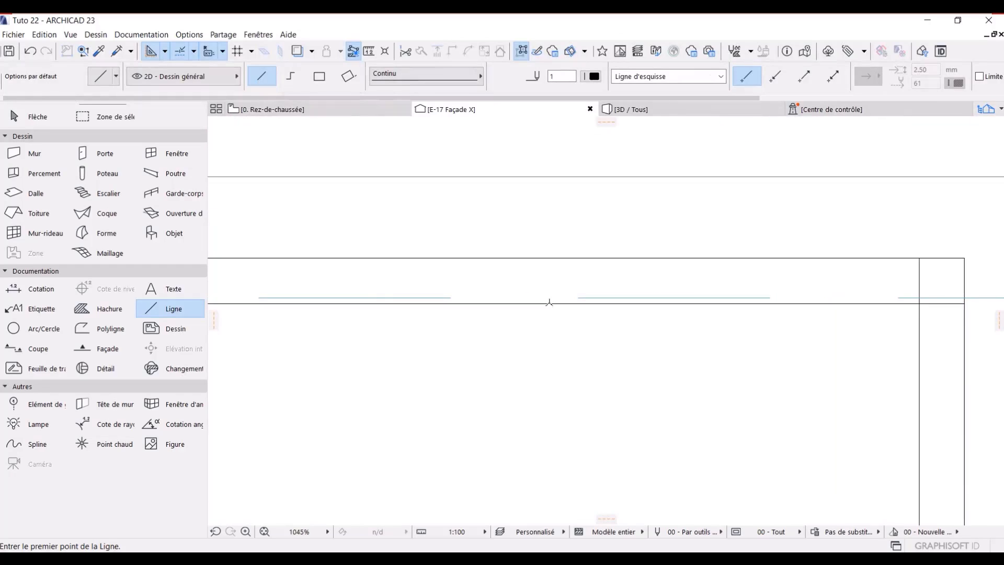
{"action": "left_click", "coordinate": [530, 302]}
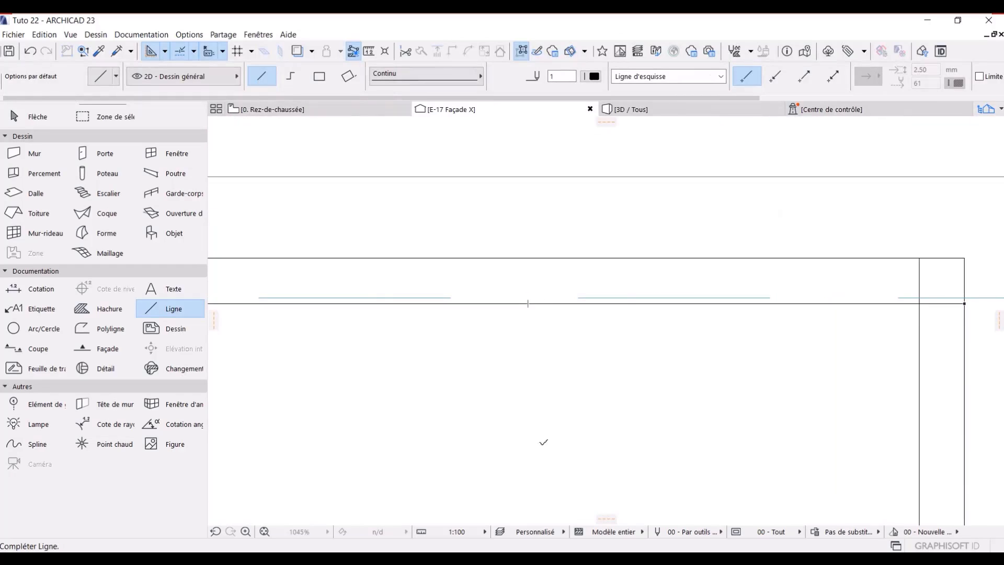
{"action": "scroll", "coordinate": [544, 442], "scroll_direction": "down", "scroll_amount": 6}
{"action": "middle_click_drag", "start_coordinate": [558, 424], "coordinate": [548, 371]}
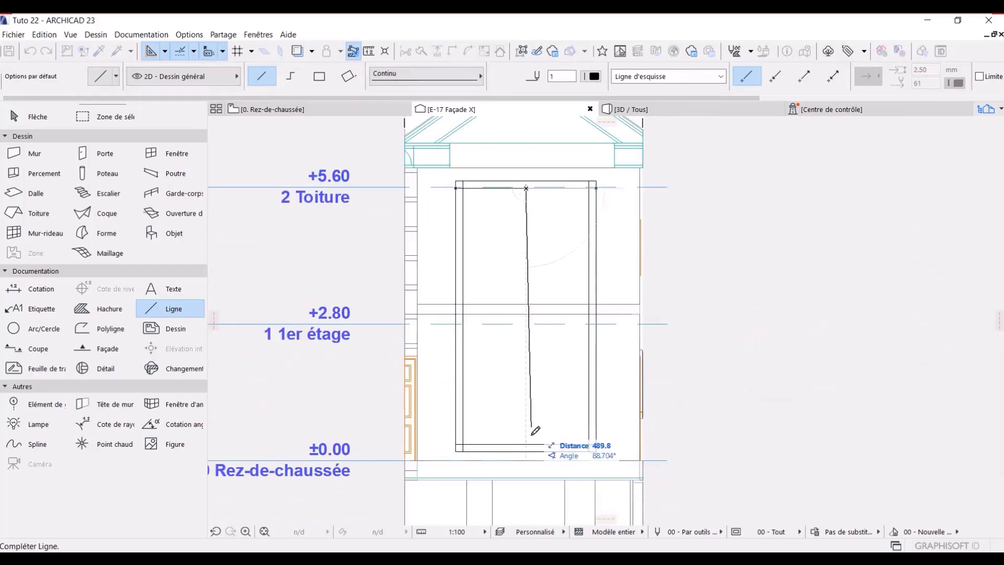
{"action": "scroll", "coordinate": [533, 434], "scroll_direction": "up", "scroll_amount": 3}
{"action": "left_click", "coordinate": [522, 449]}
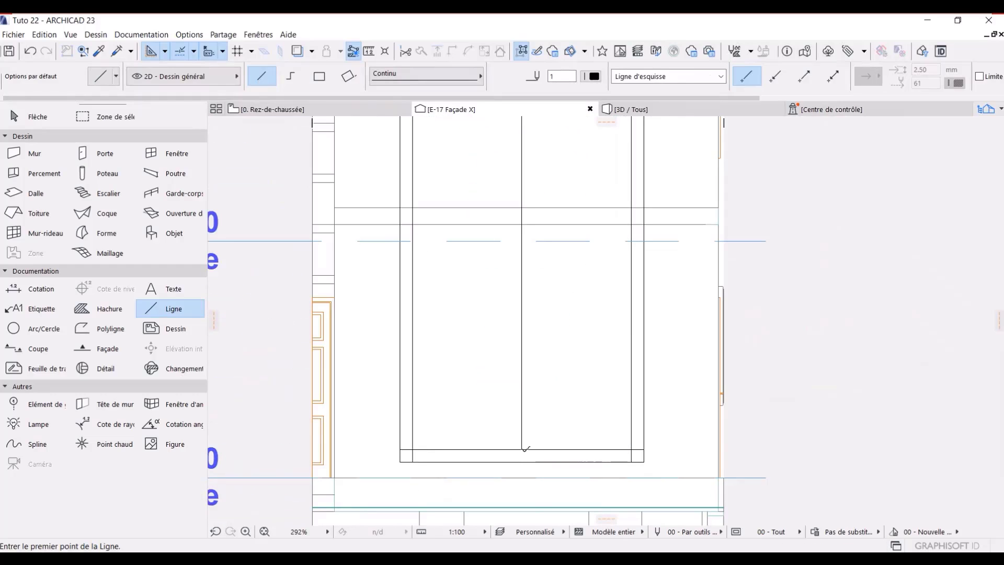
{"action": "scroll", "coordinate": [553, 334], "scroll_direction": "down", "scroll_amount": 3}
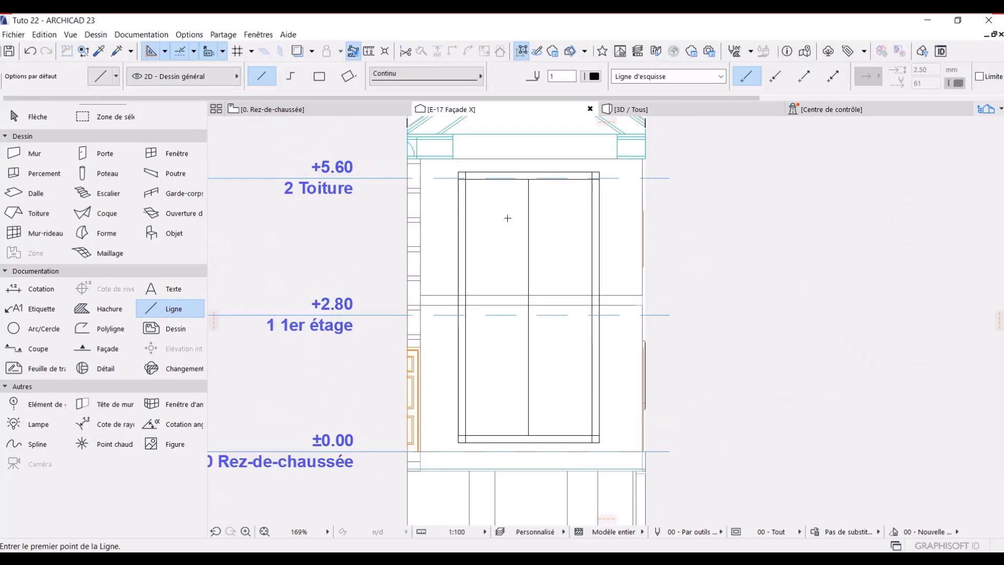
- Copy the vertical centre line 4 cm horizontally to the right, starting from its top endpoint
{"action": "scroll", "coordinate": [543, 171], "scroll_direction": "up", "scroll_amount": 6}
{"action": "scroll", "coordinate": [555, 173], "scroll_direction": "up", "scroll_amount": 1}
{"action": "key", "text": "Escape"}
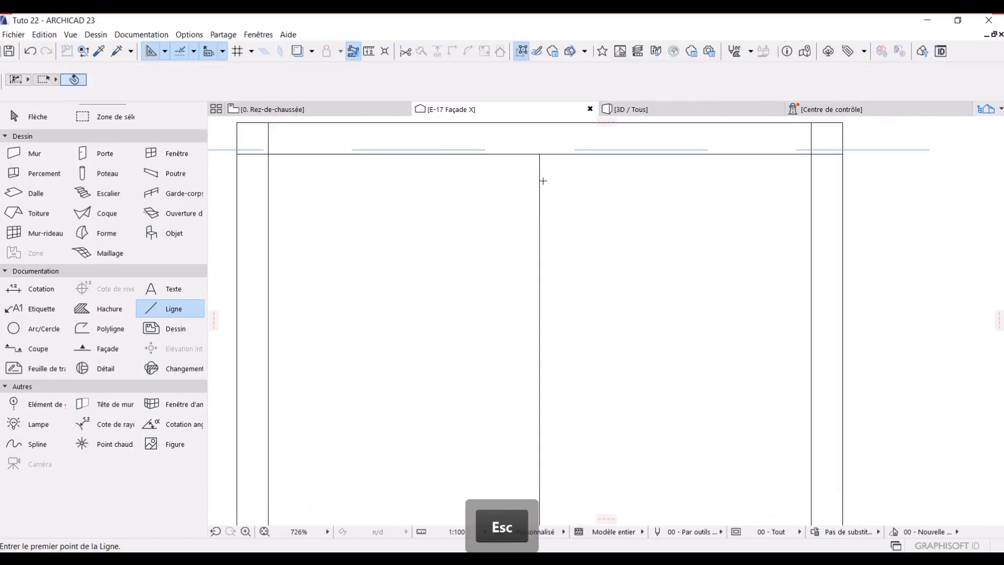
{"action": "key", "text": "ctrl+a"}
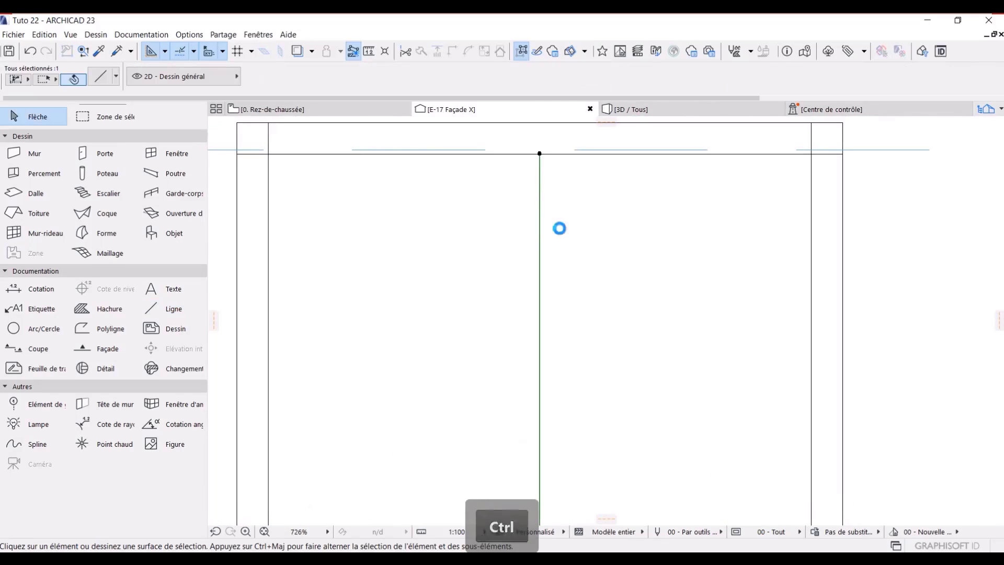
{"action": "key", "text": "shift+t"}
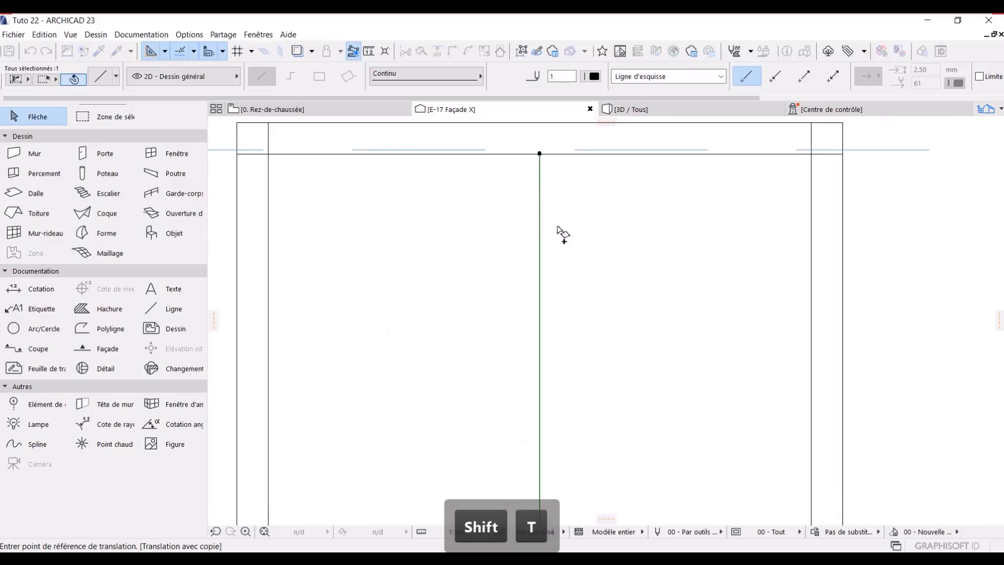
{"action": "left_click", "coordinate": [540, 154]}
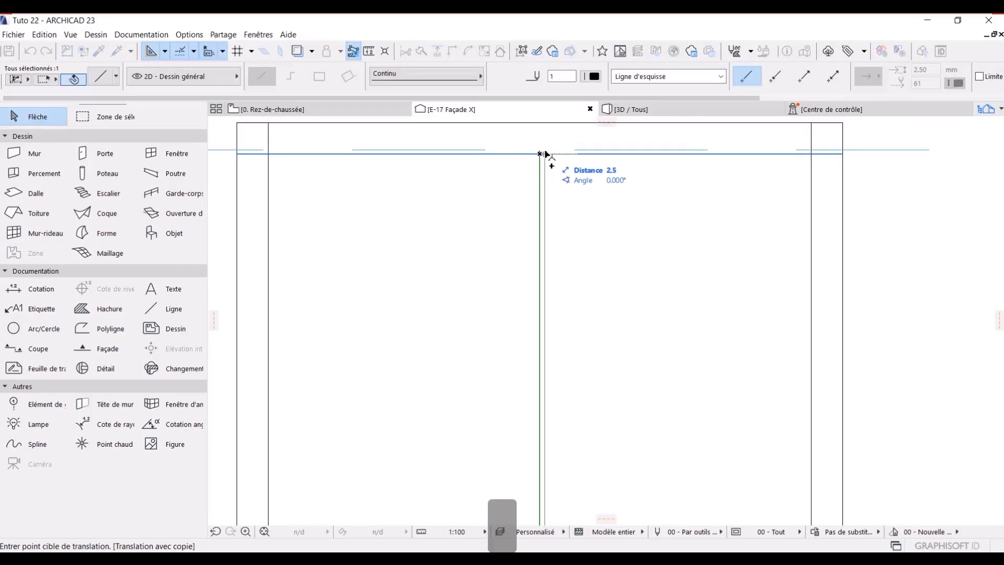
{"action": "type", "text": "4"}
{"action": "key", "text": "Return"}
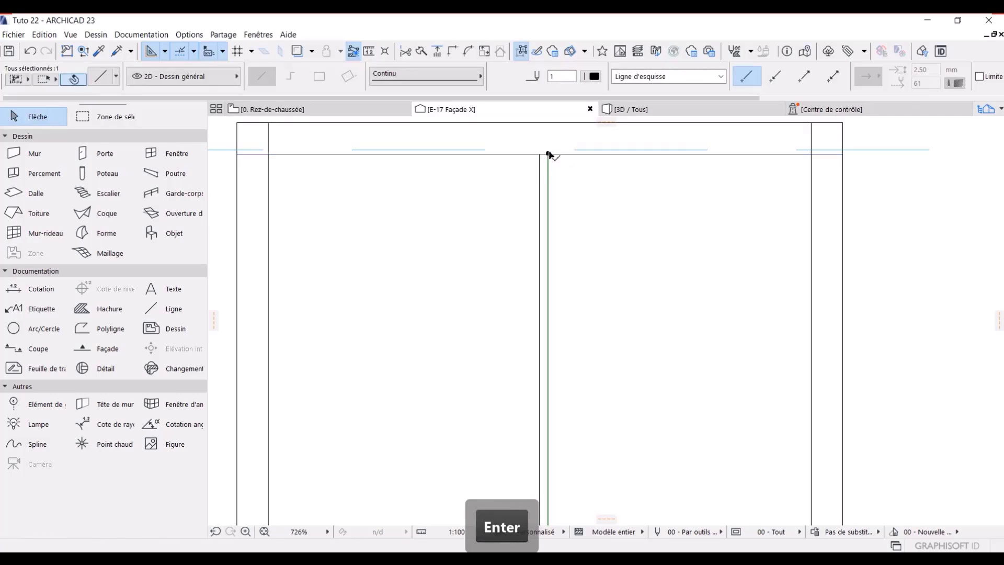
- Copy the offset line 8 cm to the left, and delete the original centre line between the two copies
{"action": "key", "text": "shift+t"}
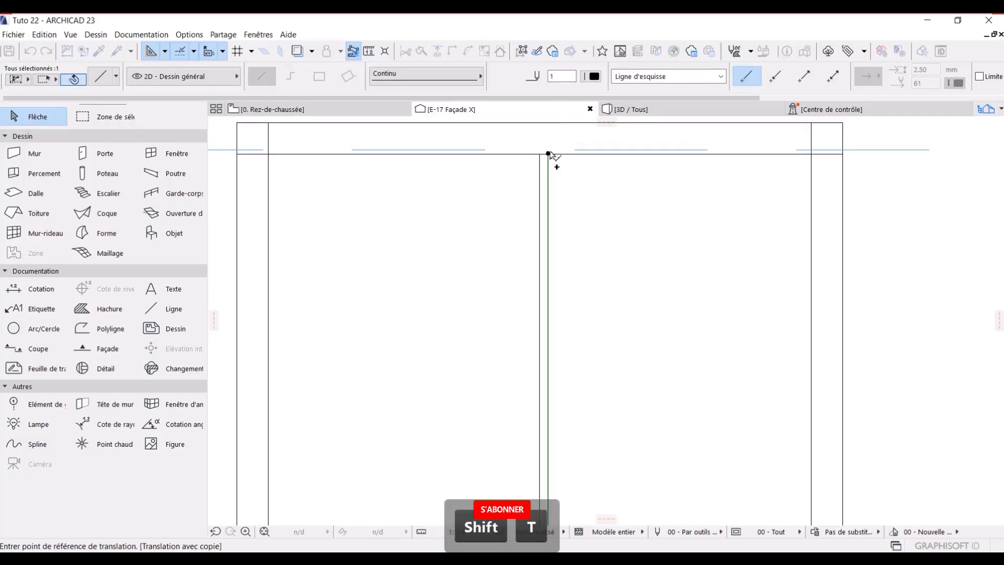
{"action": "left_click", "coordinate": [549, 154]}
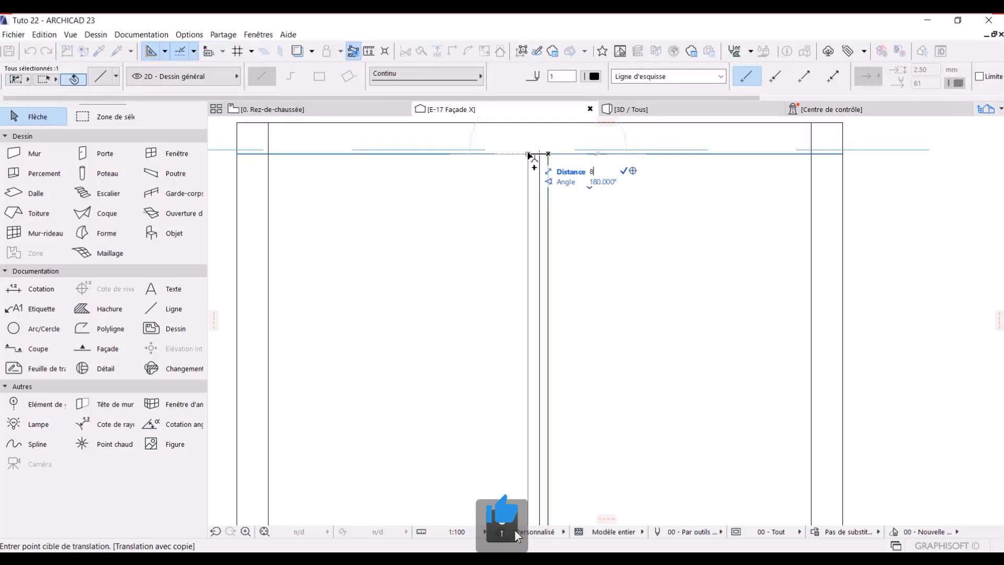
{"action": "key", "text": "Return"}
{"action": "key", "text": "Escape"}
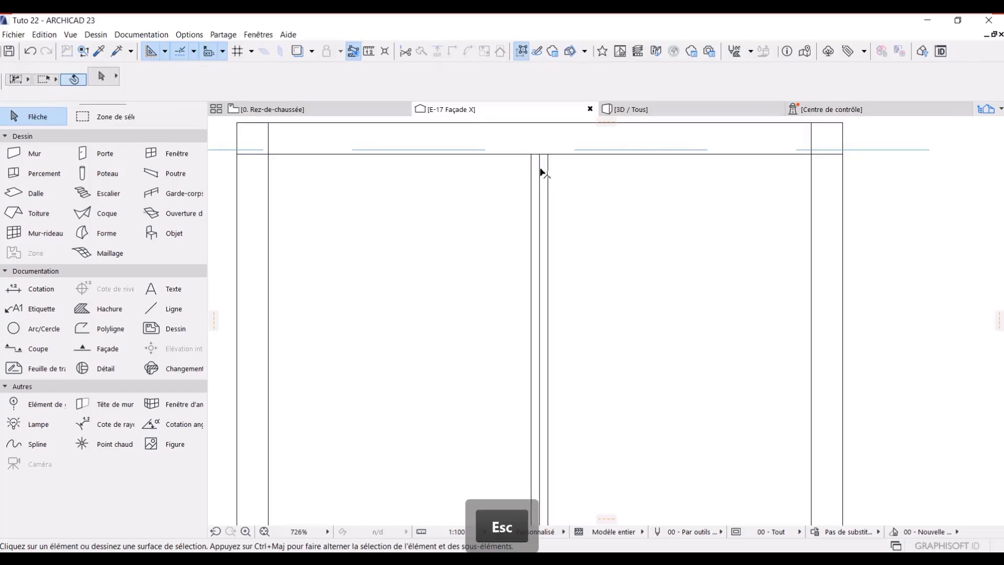
{"action": "left_click", "coordinate": [541, 171]}
{"action": "key", "text": "Delete"}
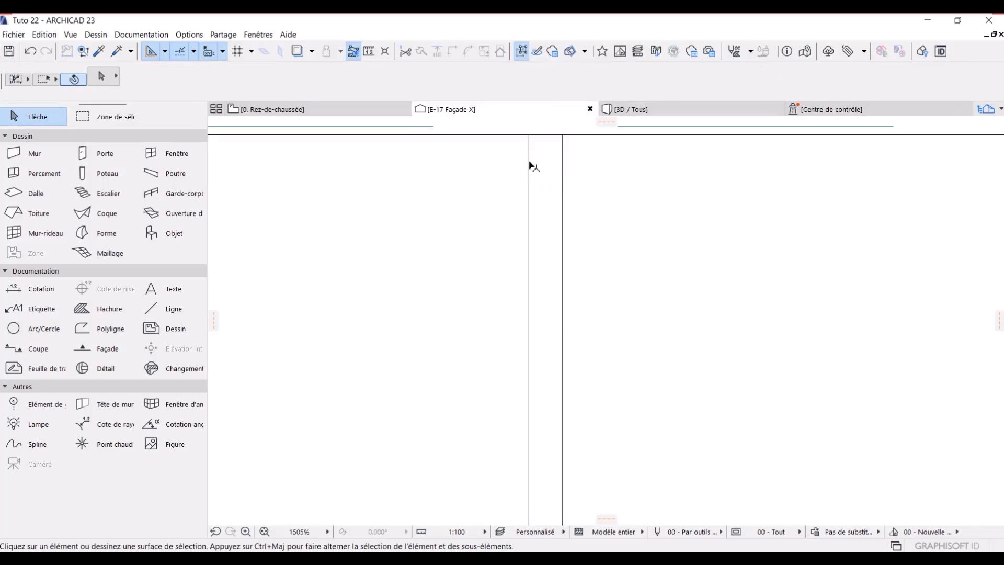
- Draw a horizontal line at mid-height, from the midpoint of the frame's right inner line across to its left inner line
{"action": "scroll", "coordinate": [536, 178], "scroll_direction": "down", "scroll_amount": 5}
{"action": "middle_click_drag", "start_coordinate": [542, 472], "coordinate": [541, 413]}
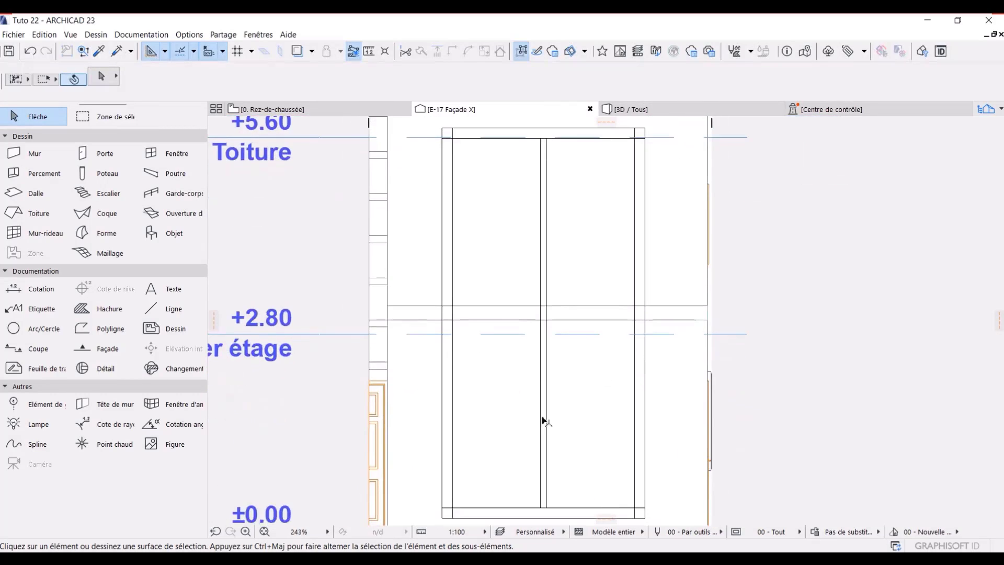
{"action": "scroll", "coordinate": [561, 347], "scroll_direction": "up", "scroll_amount": 4}
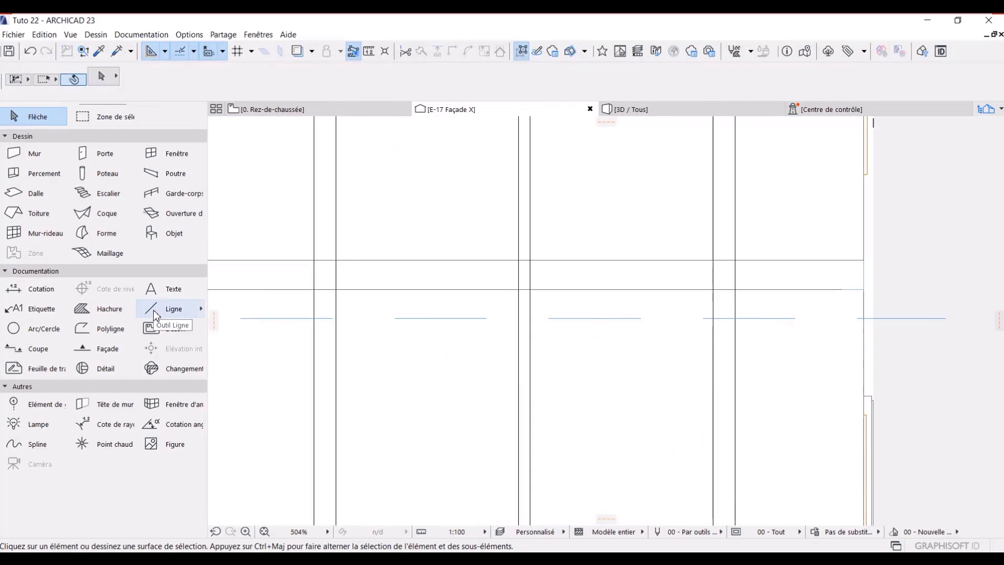
{"action": "left_click", "coordinate": [157, 310]}
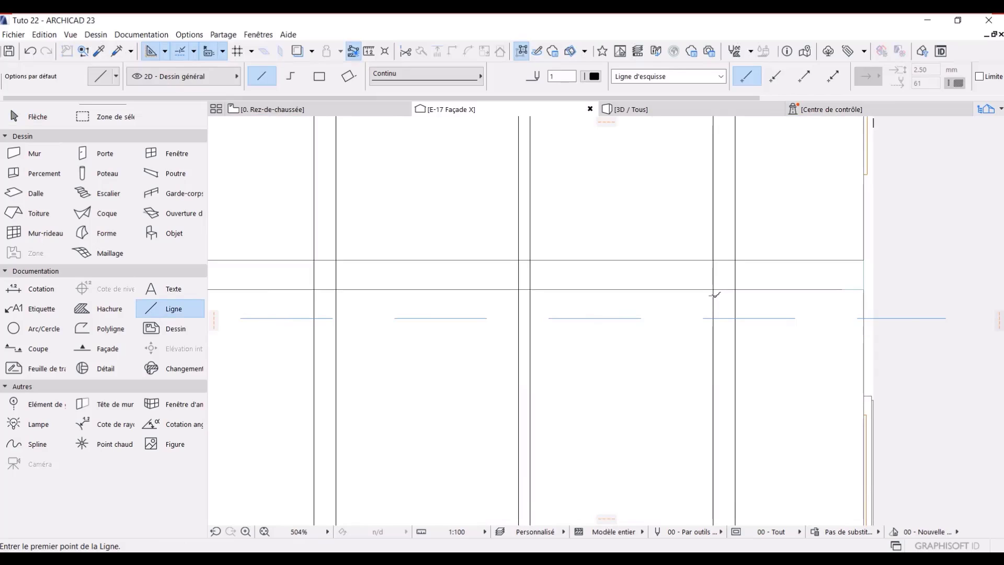
{"action": "left_click", "coordinate": [714, 294]}
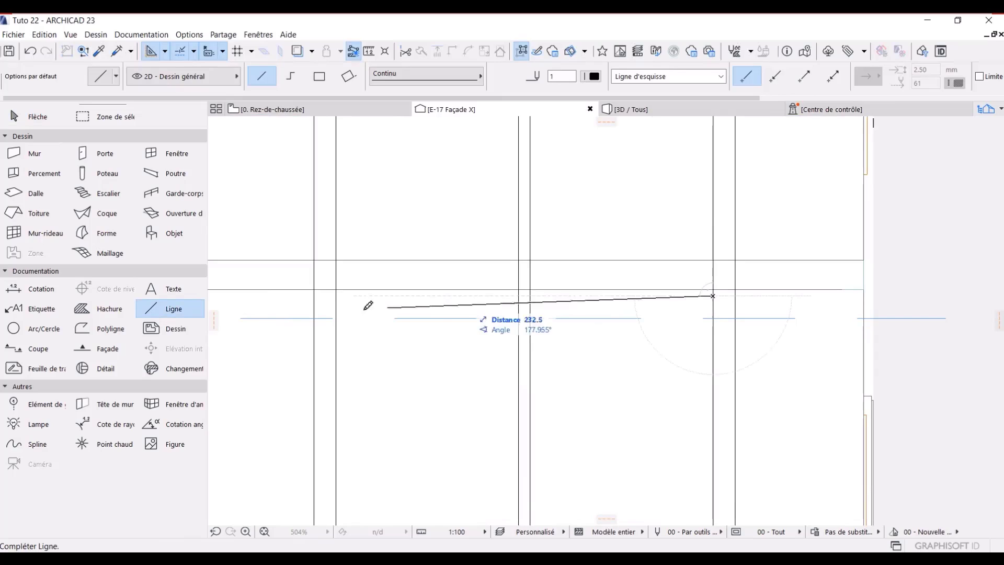
{"action": "left_click", "coordinate": [337, 296]}
{"action": "key", "text": "Escape"}
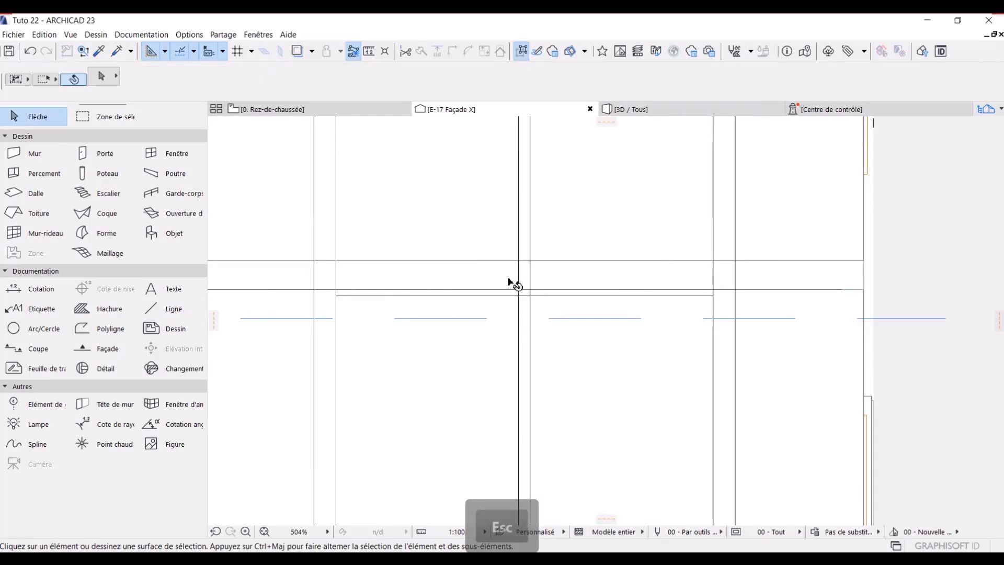
- Copy the horizontal centre line 4 cm straight down, using its midpoint as the reference point
{"action": "scroll", "coordinate": [510, 280], "scroll_direction": "up", "scroll_amount": 3}
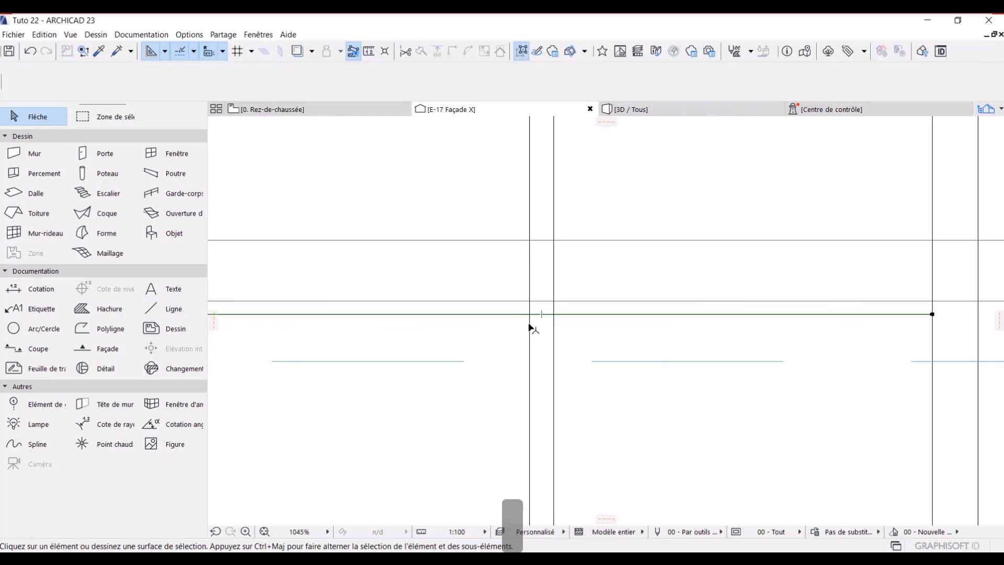
{"action": "left_click", "coordinate": [531, 330]}
{"action": "scroll", "coordinate": [530, 332], "scroll_direction": "down", "scroll_amount": 1, "text": "ctrl"}
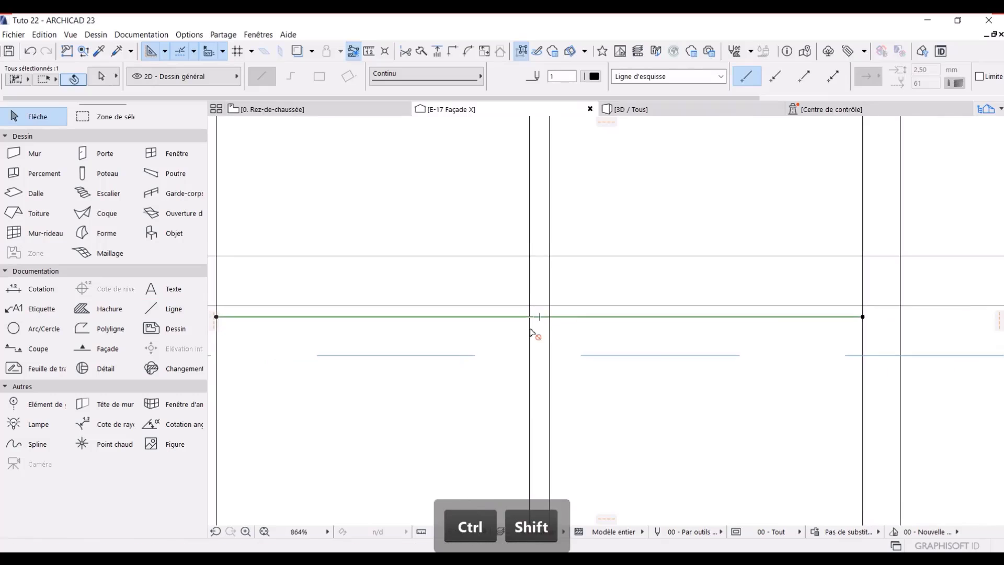
{"action": "key", "text": "ctrl+shift+t"}
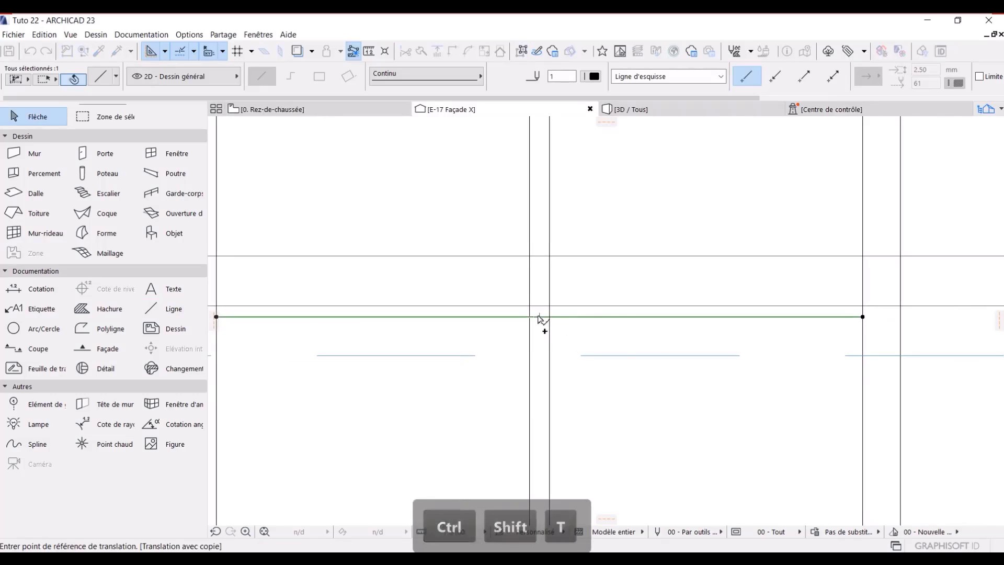
{"action": "left_click", "coordinate": [540, 318]}
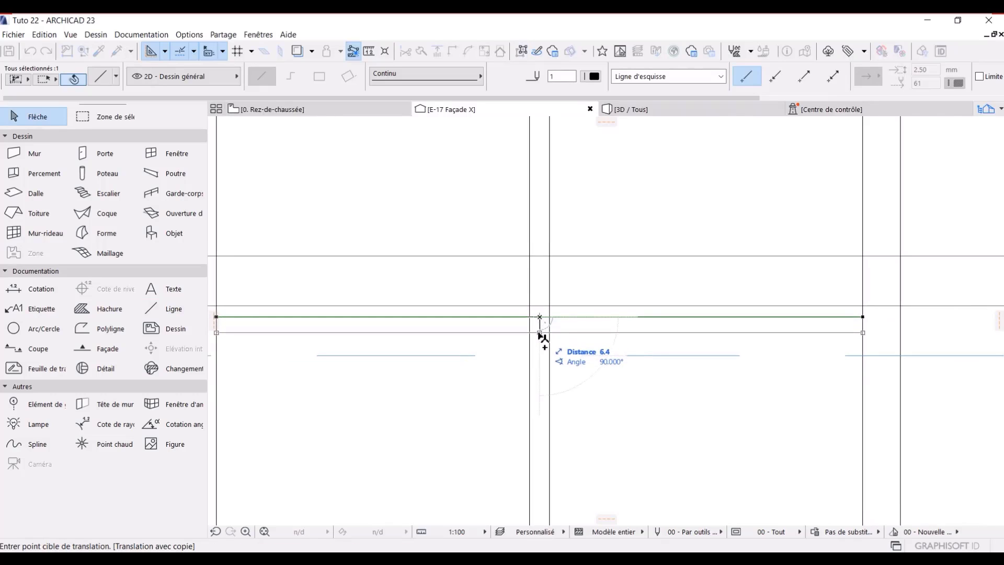
{"action": "type", "text": "4"}
{"action": "key", "text": "Return"}
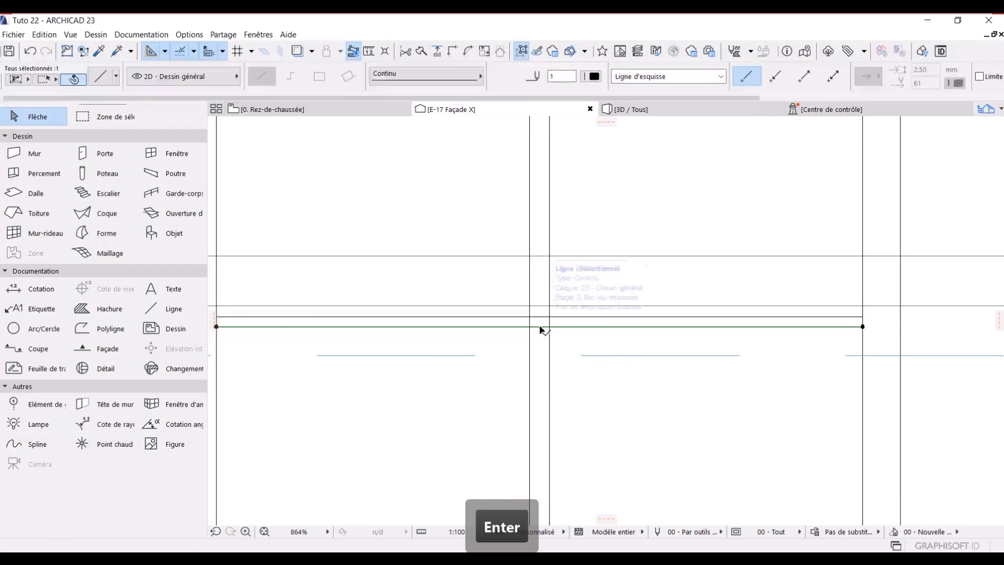
- Copy the lower horizontal line 8 cm straight up from its midpoint, and delete the original centre line between the two copies
{"action": "key", "text": "ctrl+shift+t"}
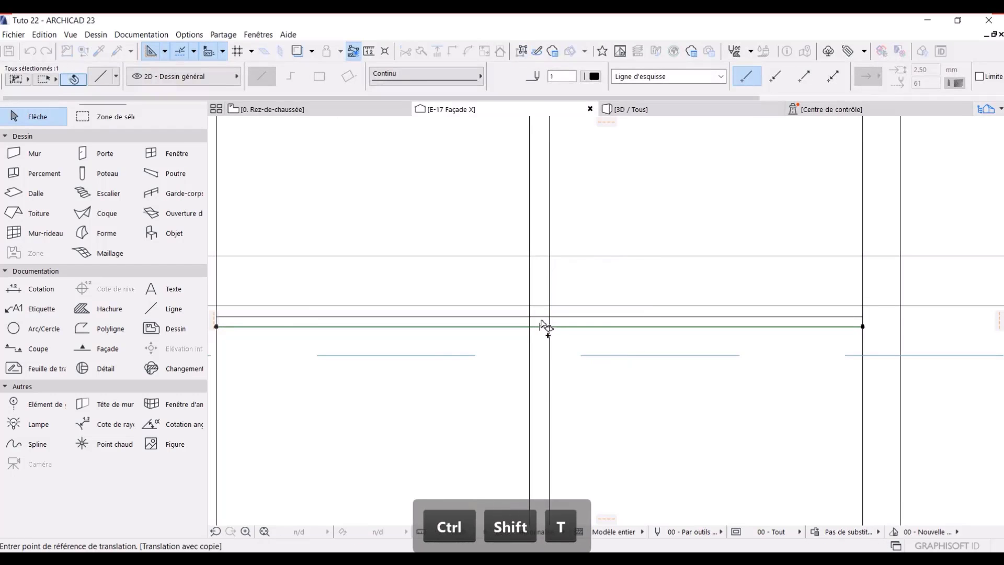
{"action": "left_click", "coordinate": [540, 327]}
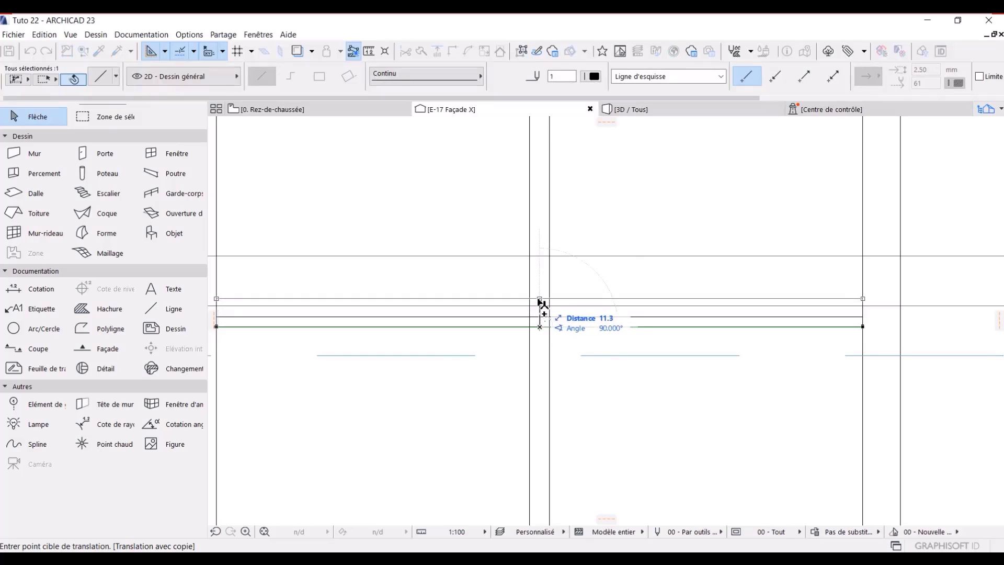
{"action": "type", "text": "8"}
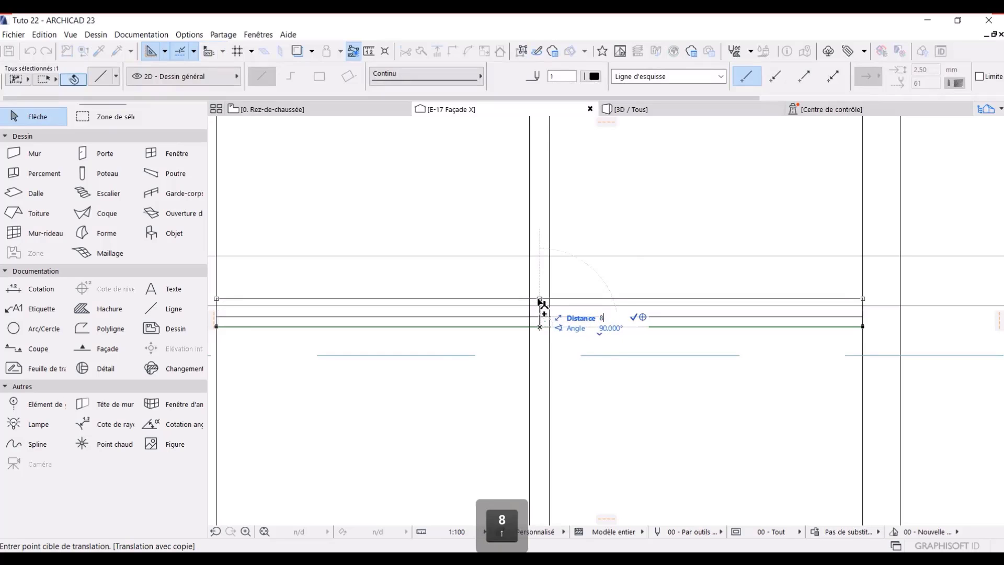
{"action": "key", "text": "Return"}
{"action": "key", "text": "Escape"}
{"action": "scroll", "coordinate": [542, 311], "scroll_direction": "up", "scroll_amount": 3}
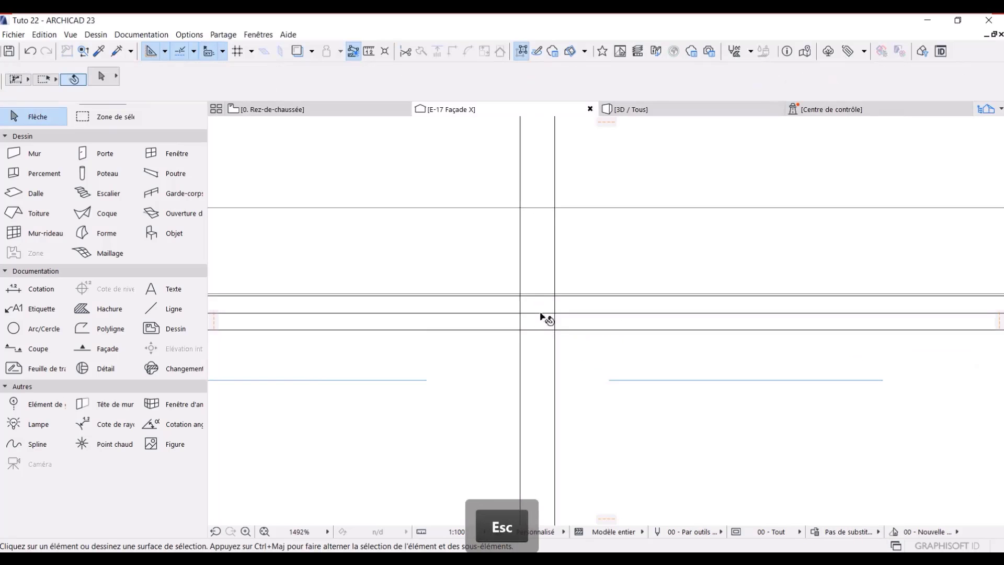
{"action": "left_click", "coordinate": [541, 313]}
{"action": "key", "text": "Delete"}
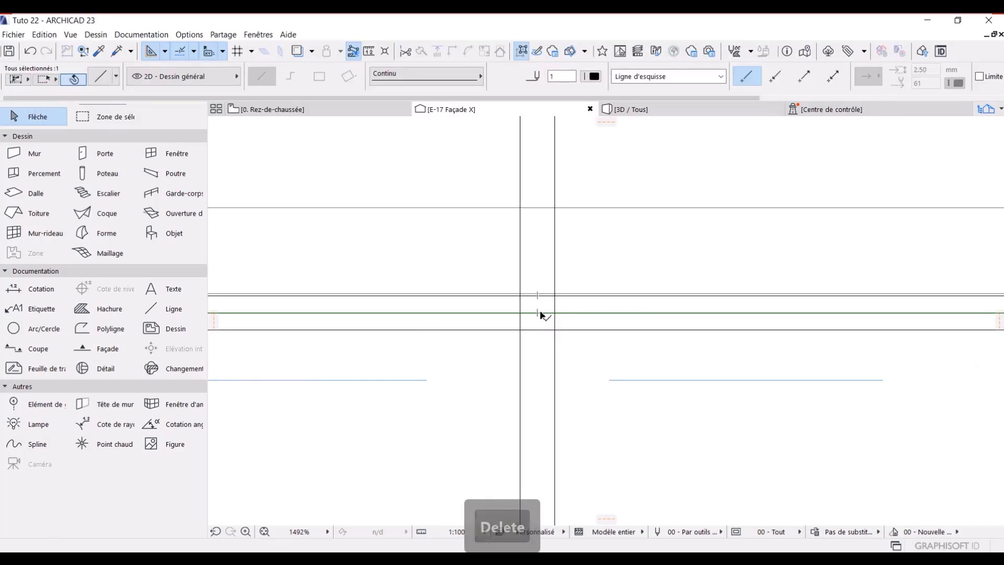
- Trim the overlapping inner lines at the frame's top corners and the short segment between the vertical bar lines at the top
{"action": "scroll", "coordinate": [540, 322], "scroll_direction": "down", "scroll_amount": 12}
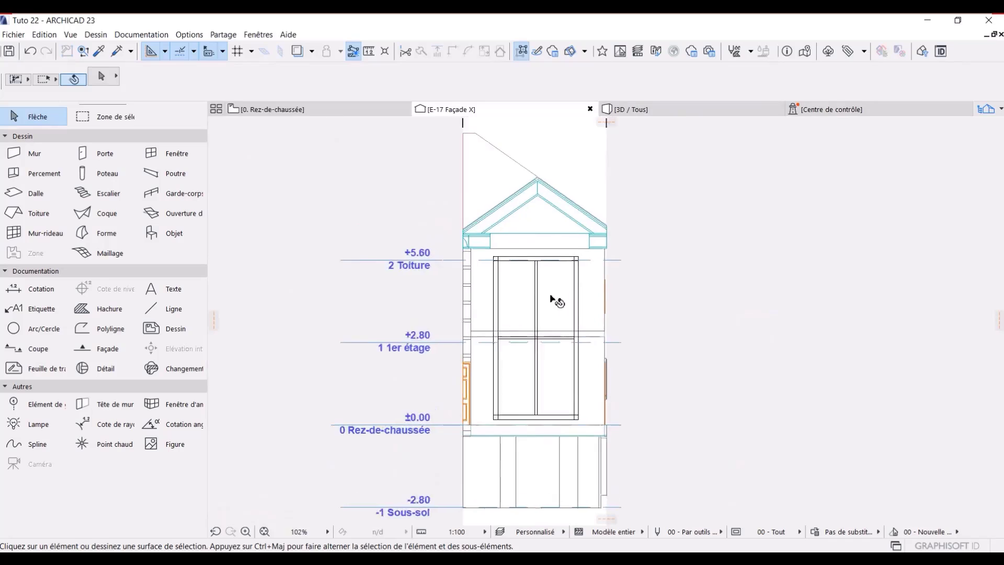
{"action": "scroll", "coordinate": [554, 299], "scroll_direction": "up", "scroll_amount": 4}
{"action": "scroll", "coordinate": [504, 270], "scroll_direction": "up", "scroll_amount": 4}
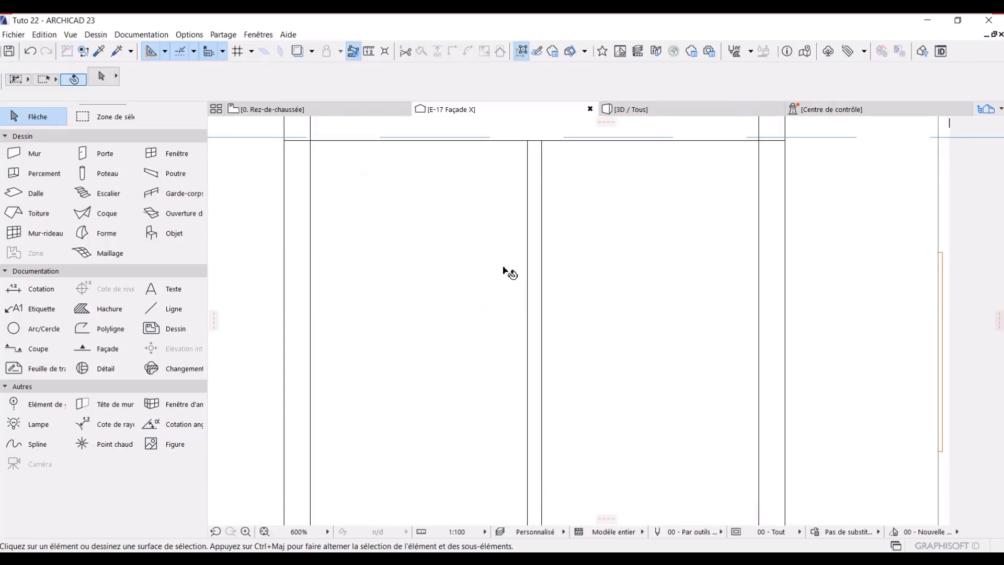
{"action": "middle_click_drag", "start_coordinate": [511, 220], "coordinate": [640, 246]}
{"action": "key", "text": "ctrl"}
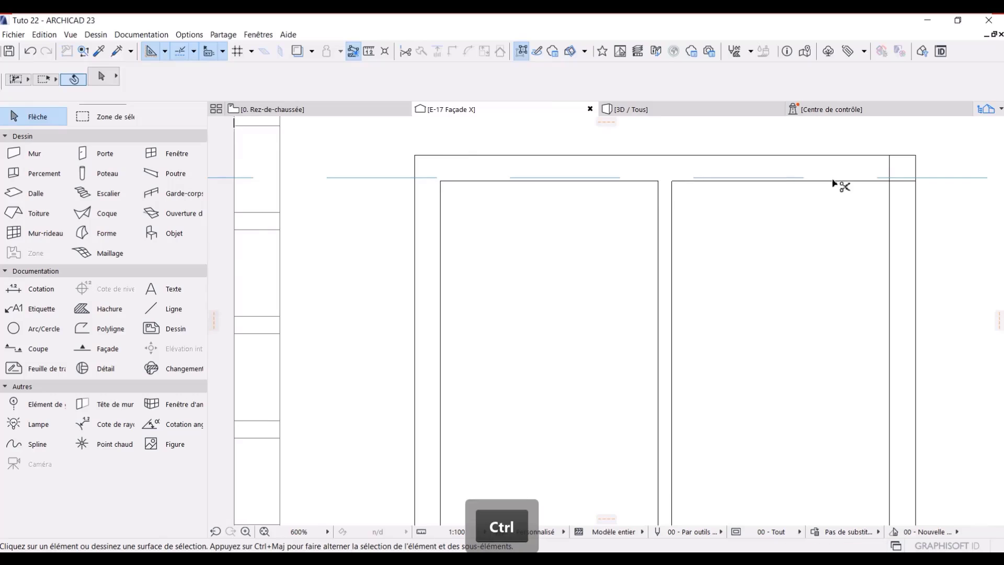
{"action": "left_click", "coordinate": [890, 171], "text": "ctrl"}
- Trim the frame's right inner line between the horizontal bar lines and all segments inside the central crossing of the bars
{"action": "scroll", "coordinate": [854, 290], "scroll_direction": "down", "scroll_amount": 3}
{"action": "middle_click_drag", "start_coordinate": [837, 291], "coordinate": [701, 108]}
{"action": "scroll", "coordinate": [735, 249], "scroll_direction": "up", "scroll_amount": 5}
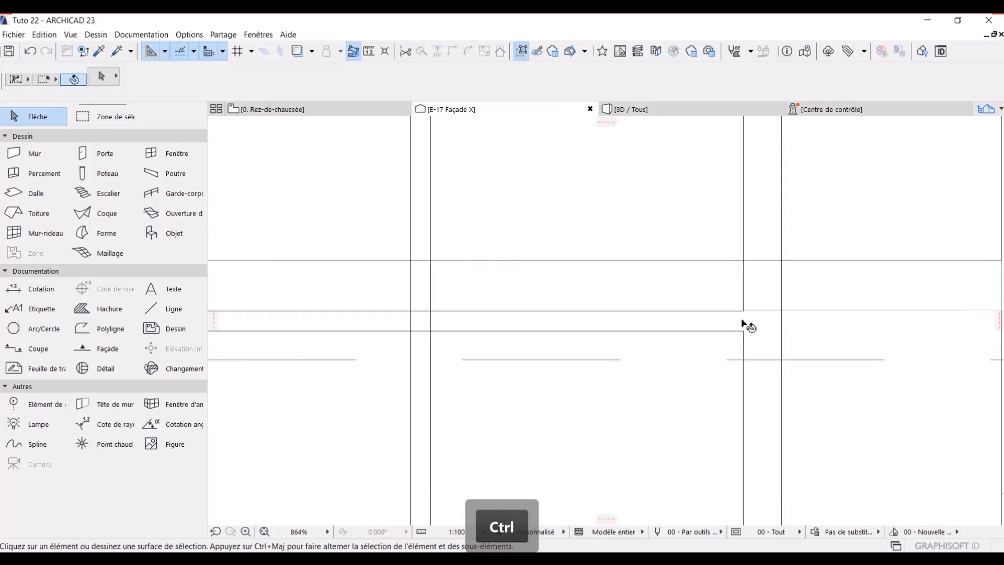
{"action": "scroll", "coordinate": [725, 315], "scroll_direction": "down", "scroll_amount": 4}
{"action": "middle_click_drag", "start_coordinate": [570, 311], "coordinate": [605, 313]}
{"action": "scroll", "coordinate": [599, 317], "scroll_direction": "up", "scroll_amount": 5}
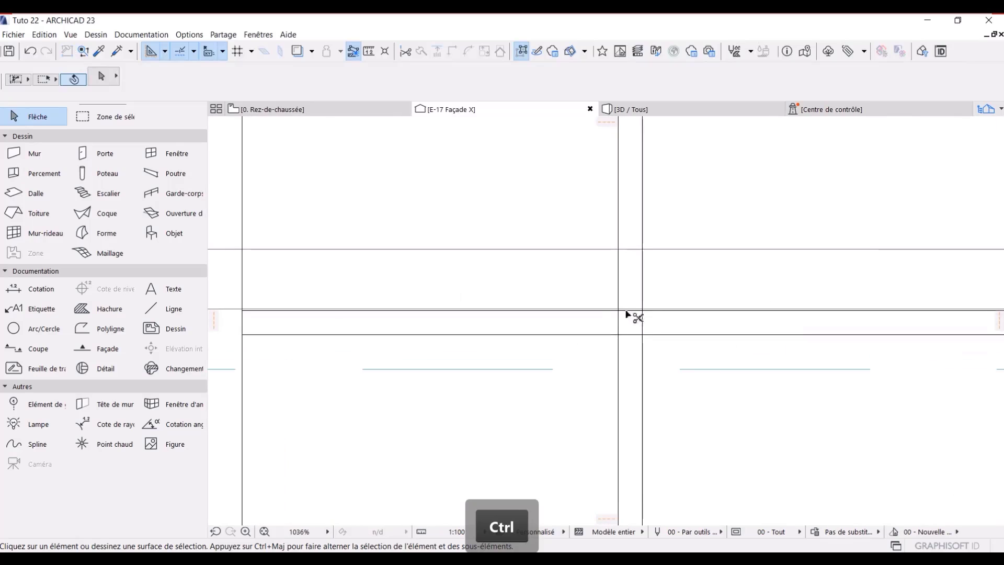
{"action": "scroll", "coordinate": [639, 321], "scroll_direction": "up", "scroll_amount": 5}
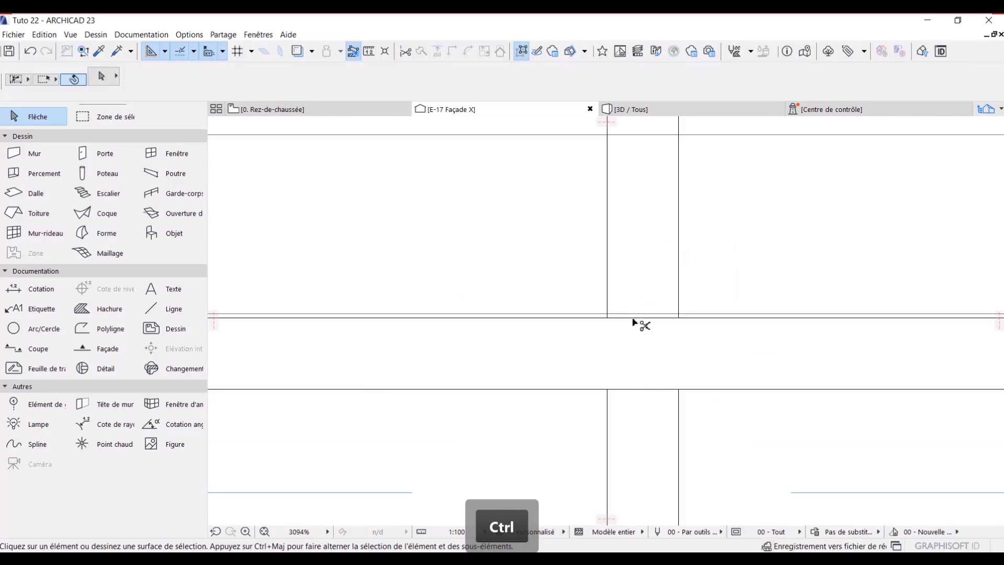
{"action": "left_click", "coordinate": [642, 318], "text": "ctrl"}
- Trim the segment of the frame's left inner line between the two horizontal bar lines
{"action": "scroll", "coordinate": [626, 392], "scroll_direction": "down", "scroll_amount": 6}
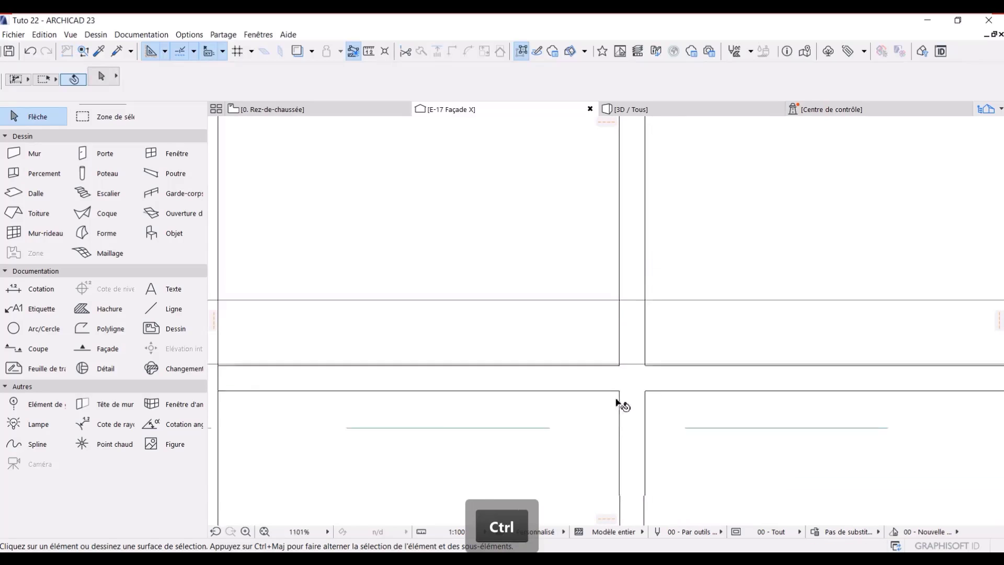
{"action": "mouse_move", "coordinate": [618, 397]}
{"action": "middle_mouse_down"}
{"action": "mouse_move", "coordinate": [663, 240]}
{"action": "mouse_move", "coordinate": [663, 264]}
{"action": "middle_mouse_up"}
{"action": "scroll", "coordinate": [662, 266], "scroll_direction": "down", "scroll_amount": 4}
{"action": "scroll", "coordinate": [538, 251], "scroll_direction": "up", "scroll_amount": 5}
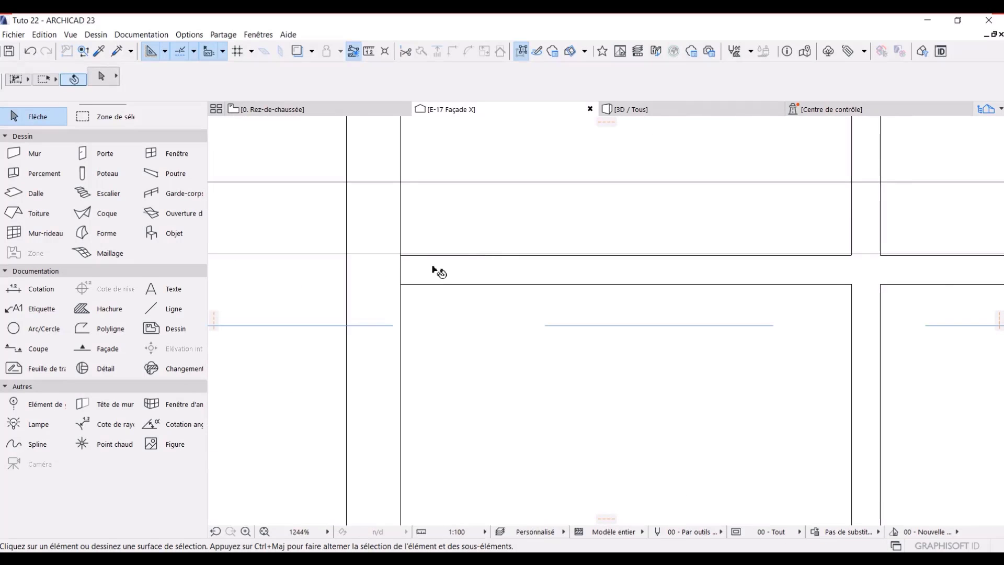
{"action": "left_click", "coordinate": [400, 266], "text": "ctrl"}
- Trim the overlapping inner lines at the frame's bottom corners and the short segment between the vertical bar lines at the bottom
{"action": "scroll", "coordinate": [448, 319], "scroll_direction": "down", "scroll_amount": 3}
{"action": "scroll", "coordinate": [480, 360], "scroll_direction": "down", "scroll_amount": 1}
{"action": "middle_click_drag", "start_coordinate": [496, 375], "coordinate": [491, 230]}
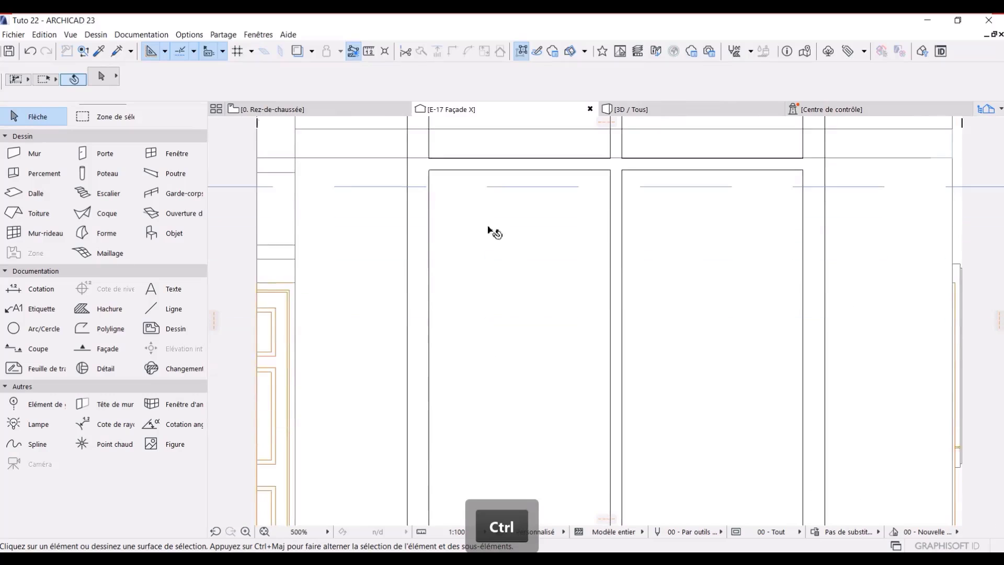
{"action": "scroll", "coordinate": [484, 375], "scroll_direction": "down", "scroll_amount": 3}
{"action": "middle_click_drag", "start_coordinate": [473, 418], "coordinate": [465, 338]}
{"action": "scroll", "coordinate": [449, 369], "scroll_direction": "up", "scroll_amount": 3}
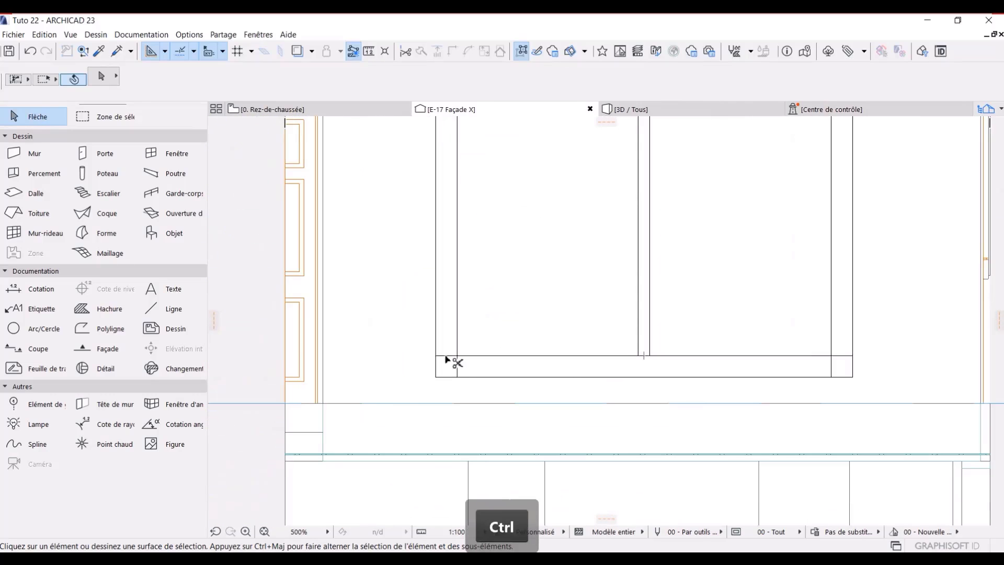
{"action": "left_click", "coordinate": [645, 359], "text": "ctrl"}
{"action": "scroll", "coordinate": [849, 344], "scroll_direction": "down", "scroll_amount": 3}
{"action": "middle_click_drag", "start_coordinate": [769, 314], "coordinate": [683, 386]}
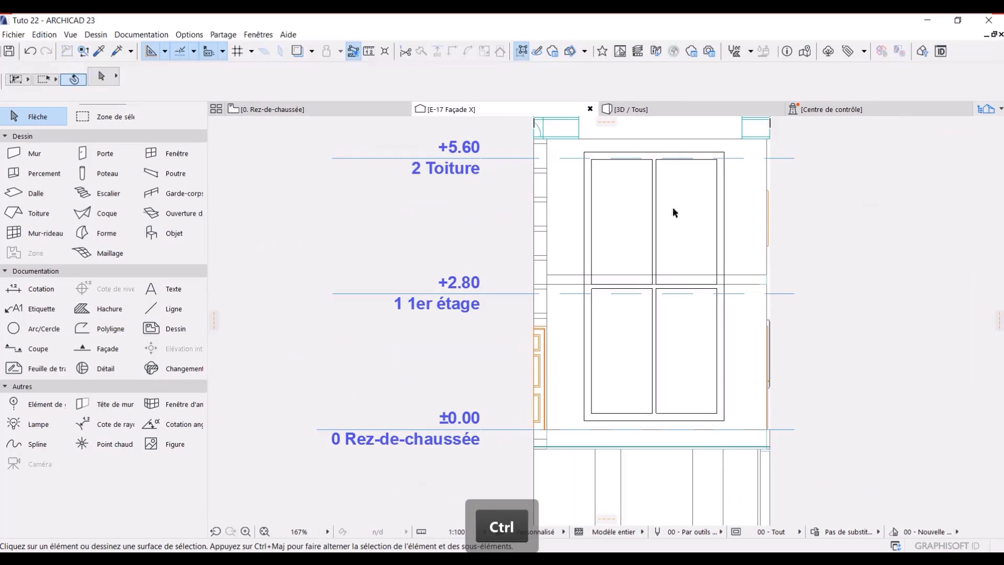
{"action": "key", "text": "Escape"}
- Draw a rectangular selection area with the marquee tool around the whole four-pane frame
{"action": "scroll", "coordinate": [713, 285], "scroll_direction": "up", "scroll_amount": 3}
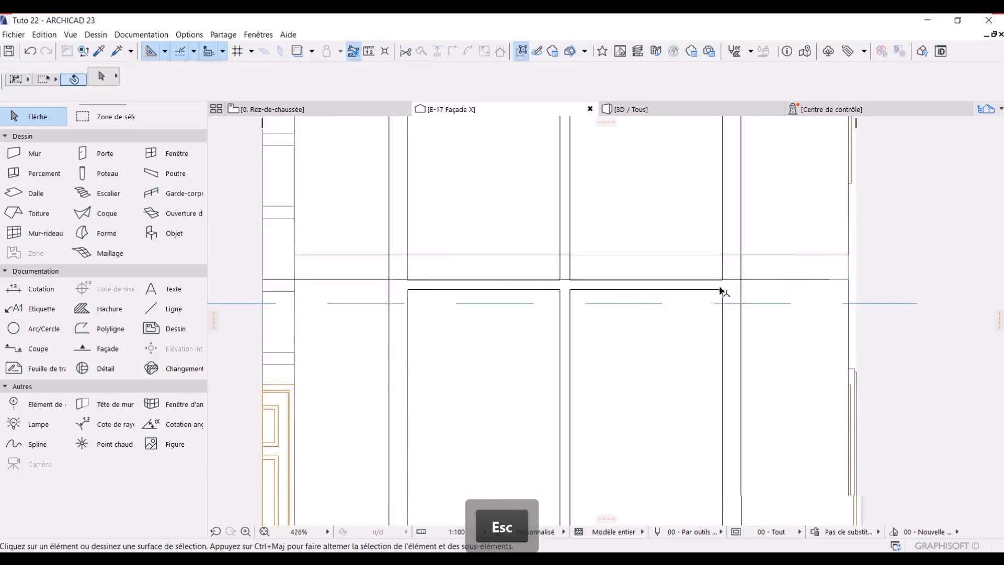
{"action": "scroll", "coordinate": [592, 255], "scroll_direction": "down", "scroll_amount": 1}
{"action": "left_click", "coordinate": [118, 116]}
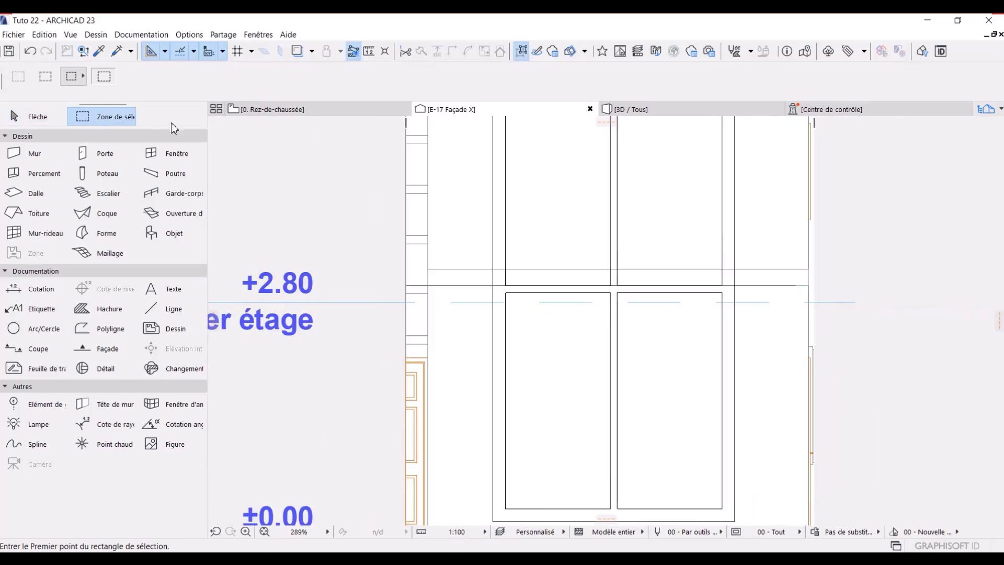
{"action": "scroll", "coordinate": [491, 225], "scroll_direction": "down", "scroll_amount": 3}
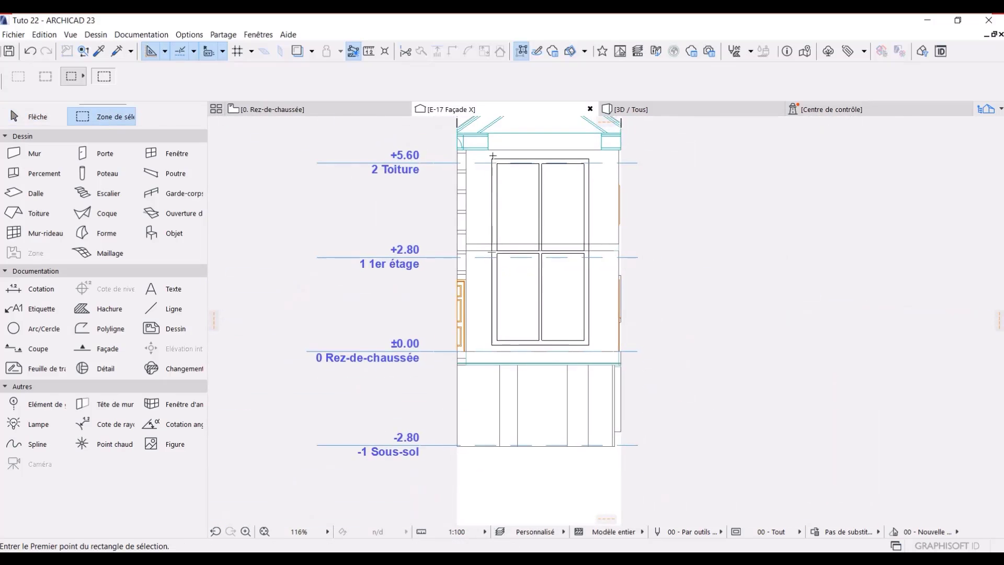
{"action": "scroll", "coordinate": [496, 155], "scroll_direction": "up", "scroll_amount": 2}
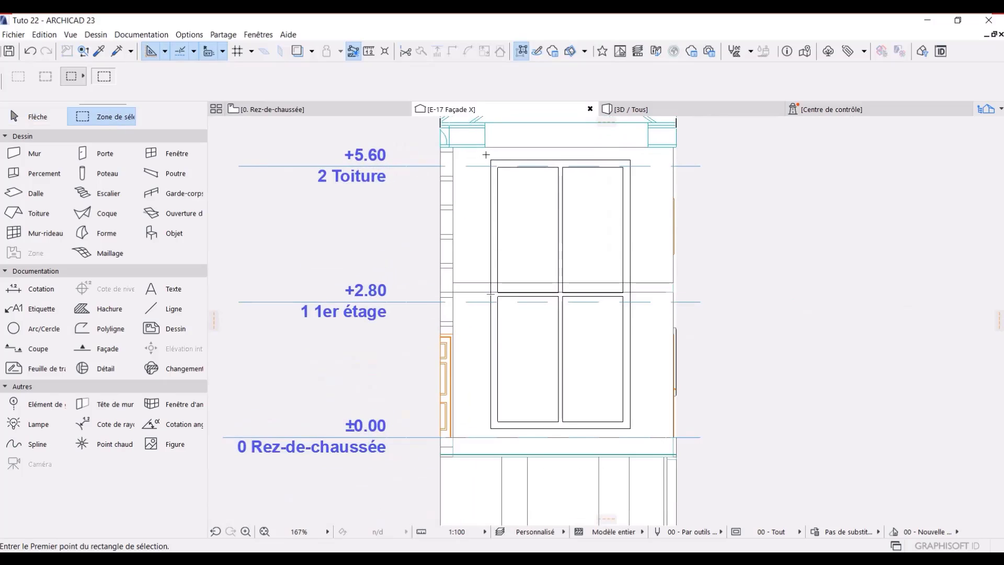
{"action": "left_click", "coordinate": [486, 155]}
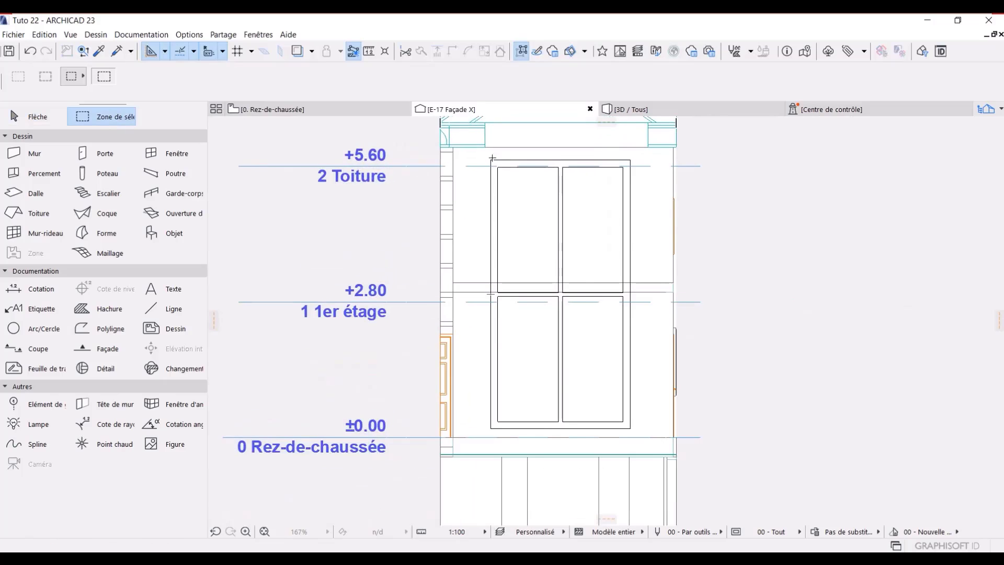
{"action": "left_click", "coordinate": [639, 437]}
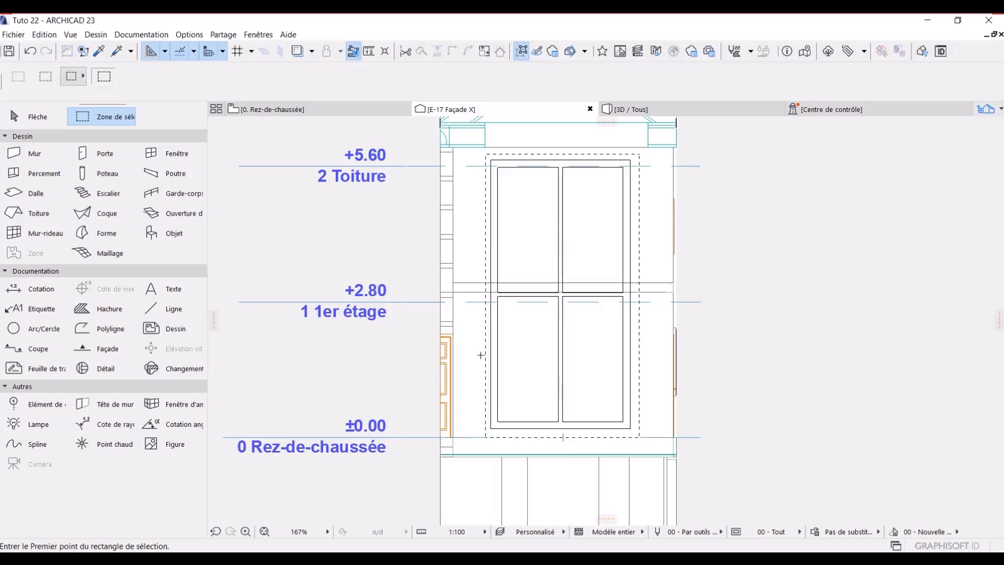
- Select all the lines inside the selection area with the Line tool active, and cut them from the façade view
{"action": "left_click", "coordinate": [167, 309]}
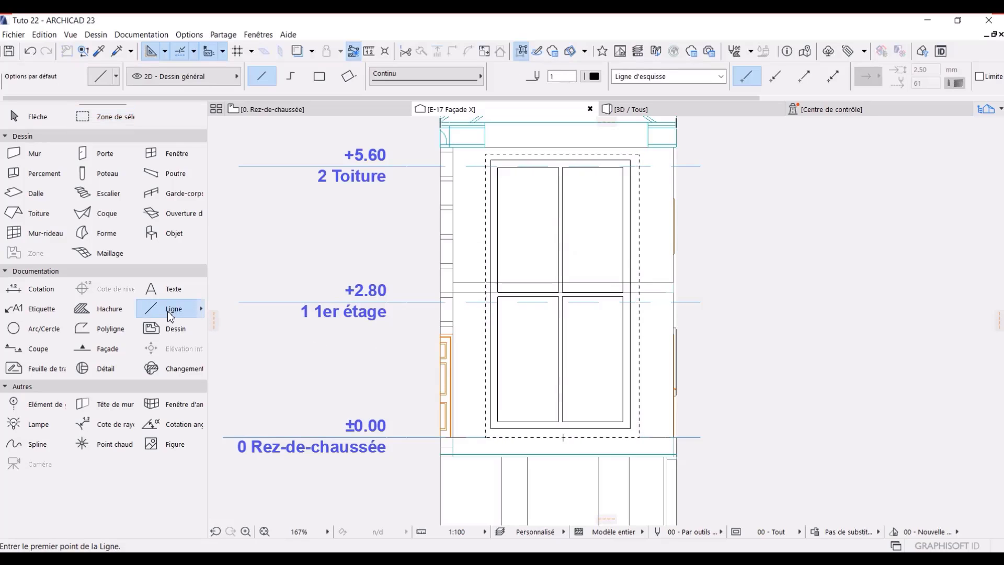
{"action": "key", "text": "ctrl+a"}
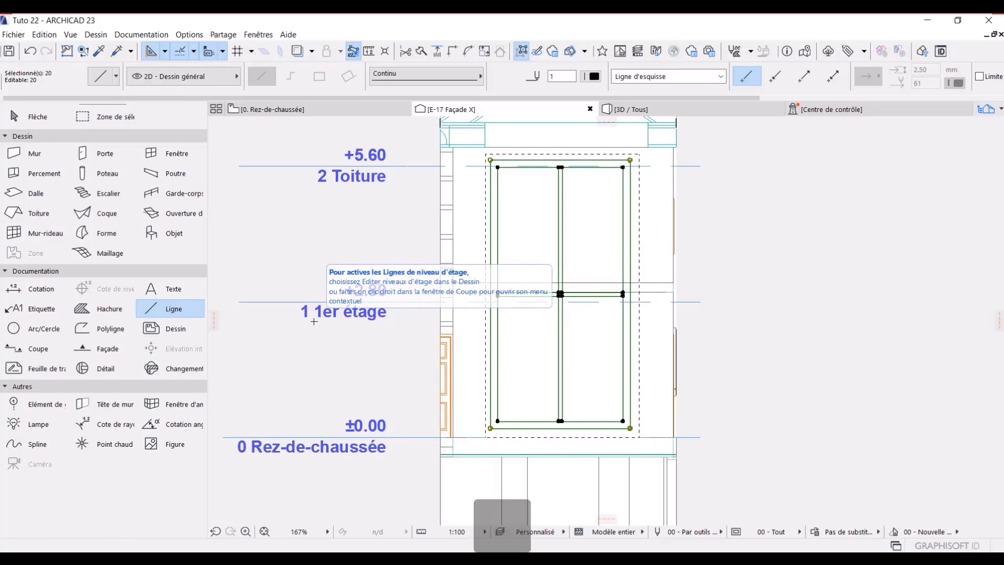
{"action": "key", "text": "ctrl+x"}
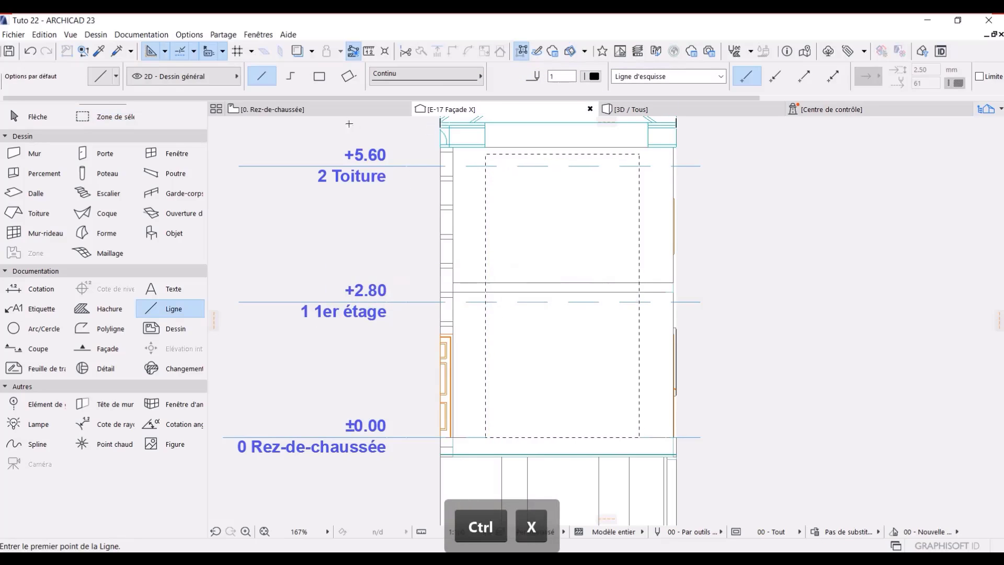
- Paste the cut frame into the ground floor plan at the centre of the current view, and place it right of the E-17 marker
{"action": "left_click", "coordinate": [325, 110]}
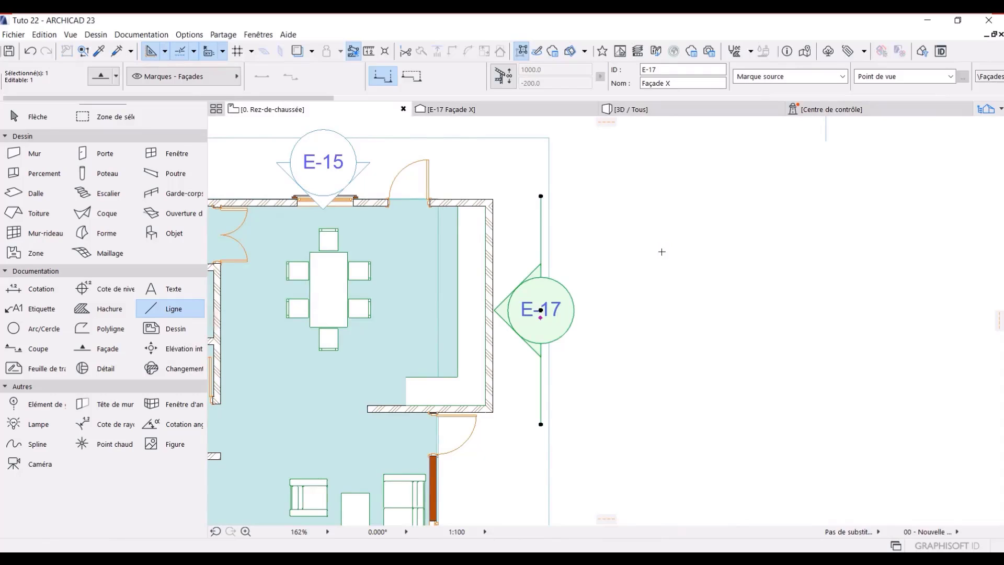
{"action": "key", "text": "ctrl+v"}
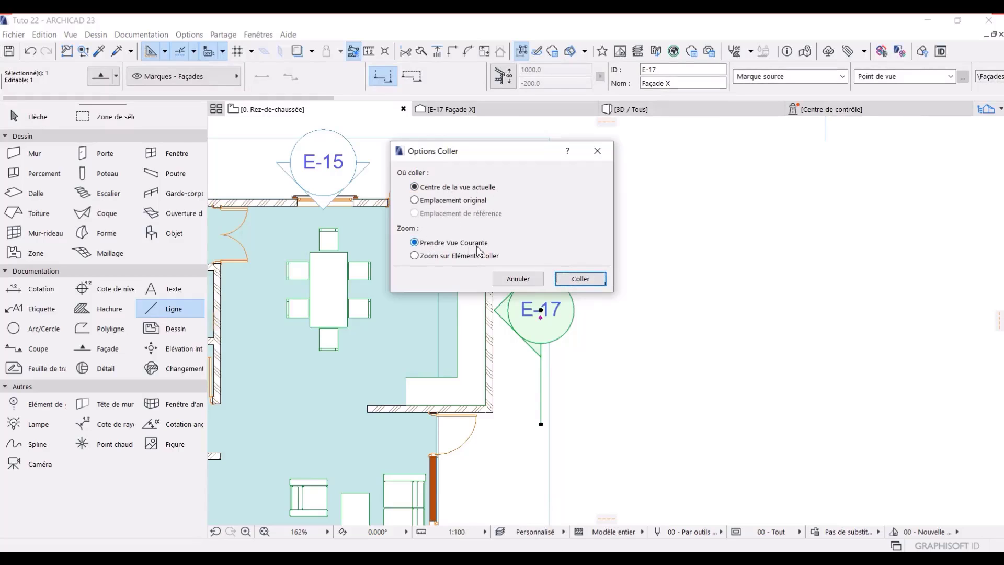
{"action": "left_click", "coordinate": [580, 279]}
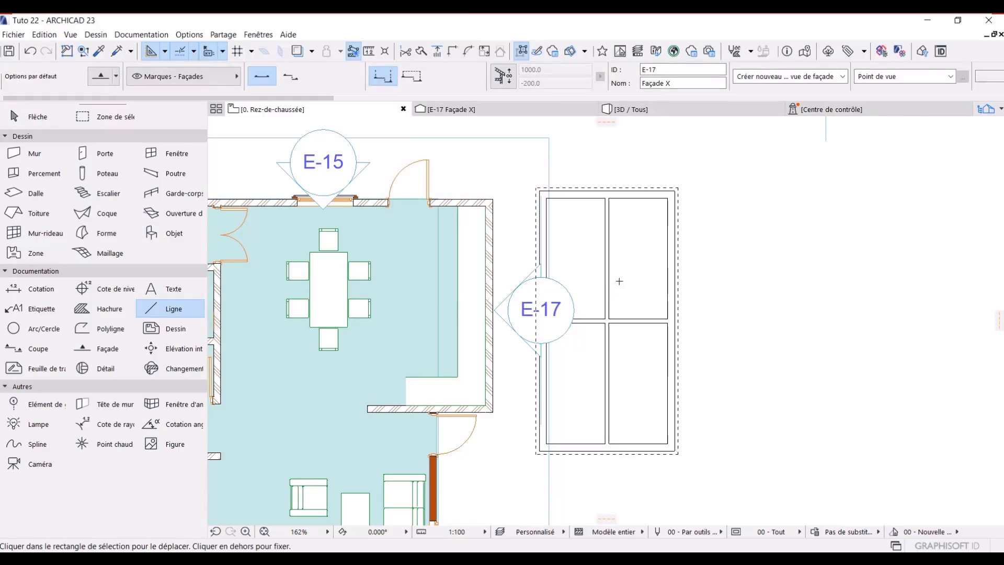
{"action": "left_click", "coordinate": [579, 239]}
{"action": "left_click", "coordinate": [695, 218]}
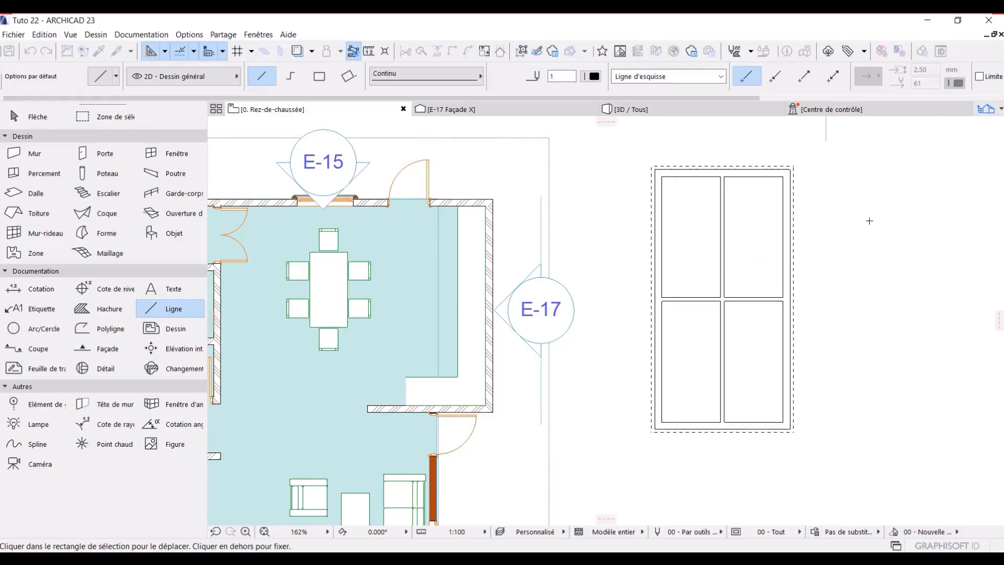
{"action": "scroll", "coordinate": [722, 305], "scroll_direction": "up", "scroll_amount": 2}
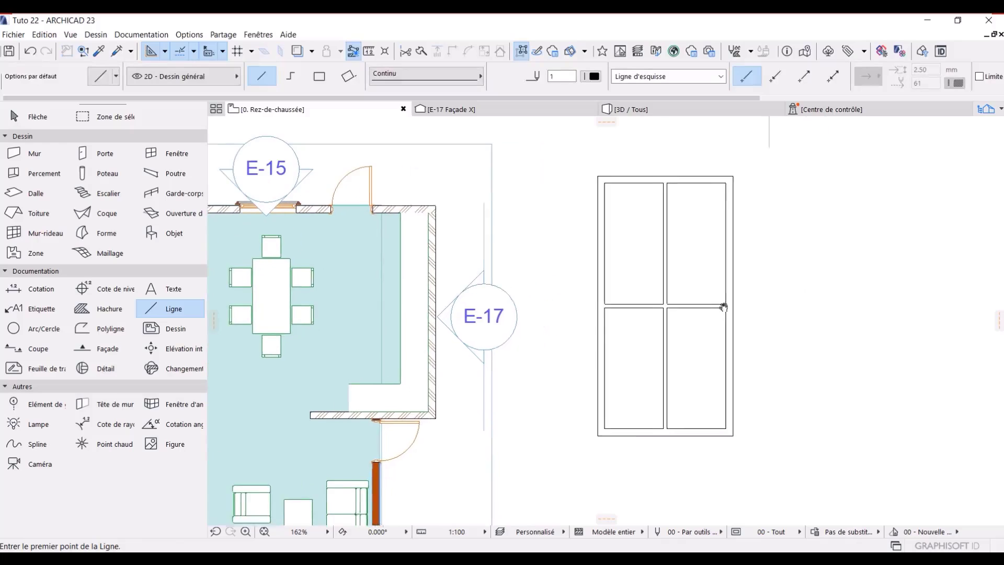
- Leave the Line tool and set the Slab tool's default thickness to 12 cm
{"action": "key", "text": "Escape"}
{"action": "scroll", "coordinate": [702, 319], "scroll_direction": "up", "scroll_amount": 3}
{"action": "scroll", "coordinate": [690, 325], "scroll_direction": "down", "scroll_amount": 2}
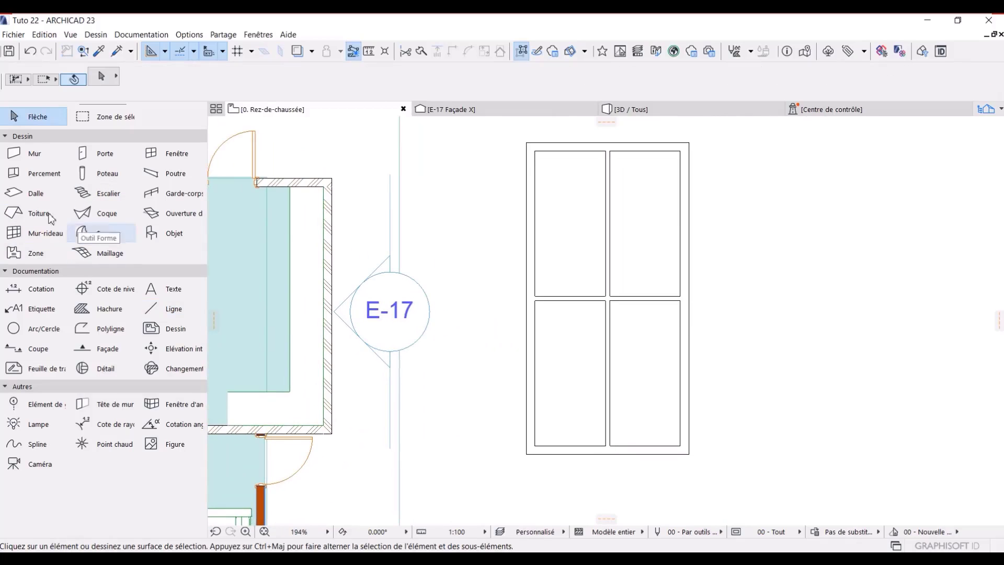
{"action": "left_click", "coordinate": [30, 202]}
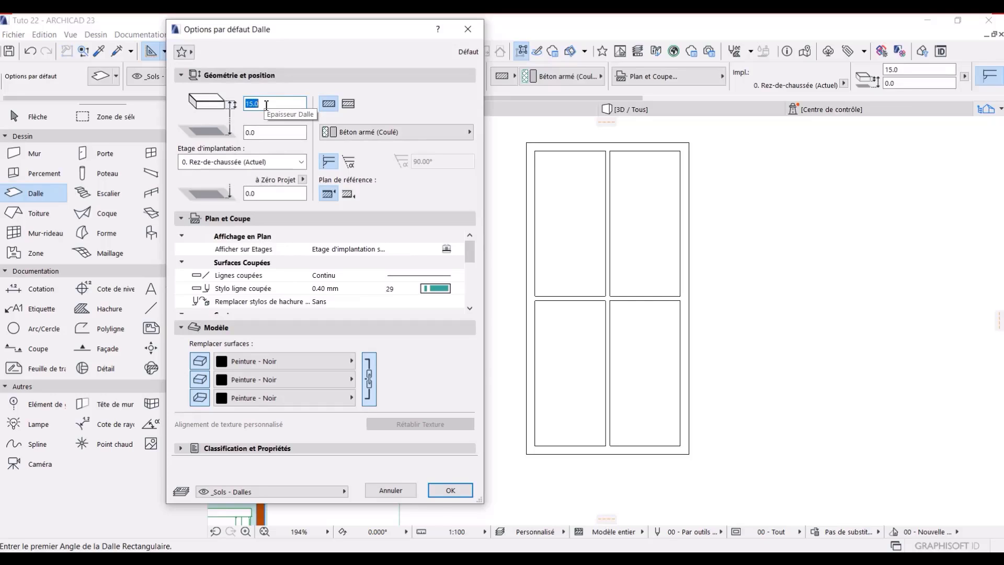
{"action": "key", "text": "BackSpace"}
{"action": "type", "text": "1"}
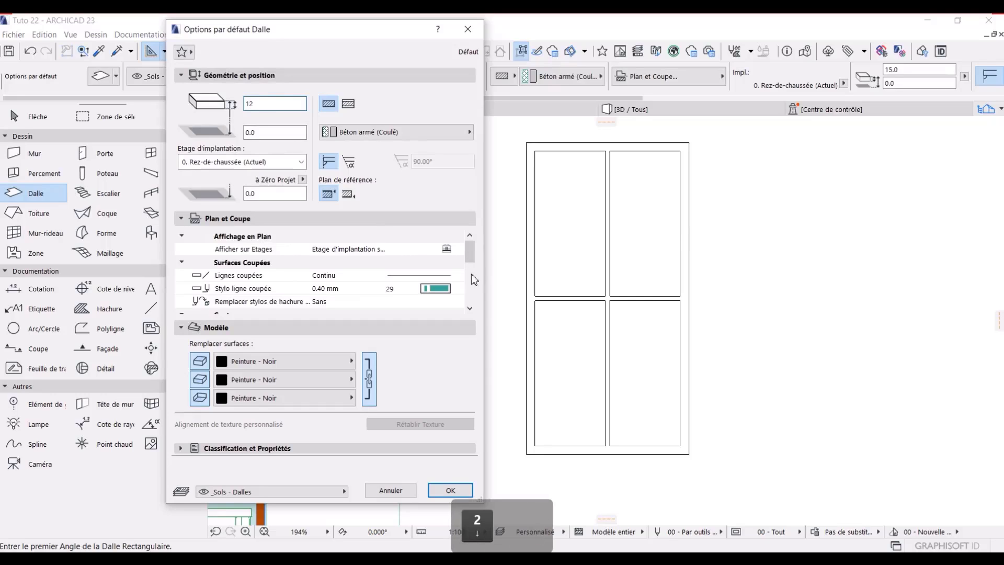
- Override all three slab surfaces with Eau - Glace in the slab defaults
{"action": "left_click", "coordinate": [243, 360]}
{"action": "scroll", "coordinate": [587, 384], "scroll_direction": "down", "scroll_amount": 4}
{"action": "key", "text": "e"}
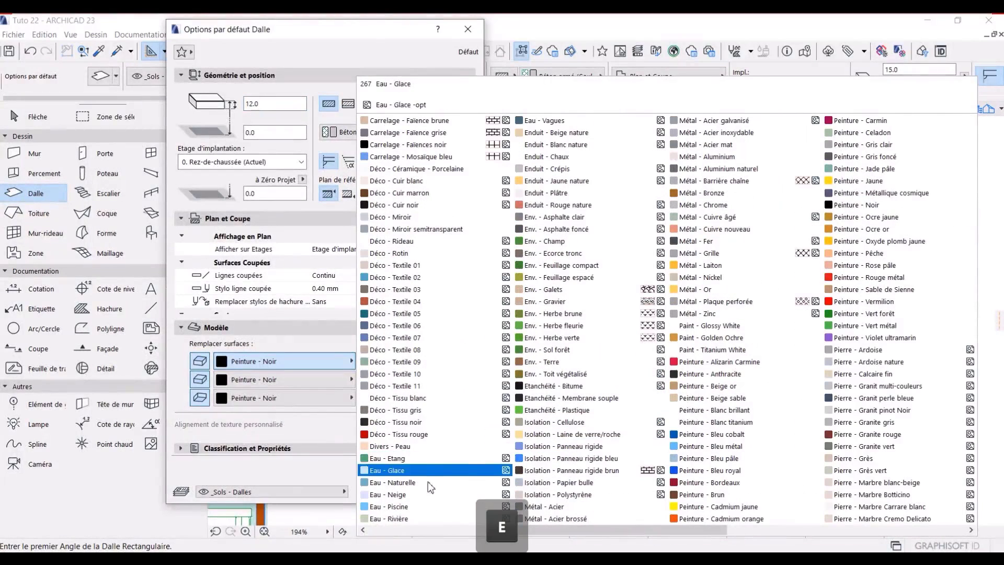
{"action": "left_click", "coordinate": [406, 471]}
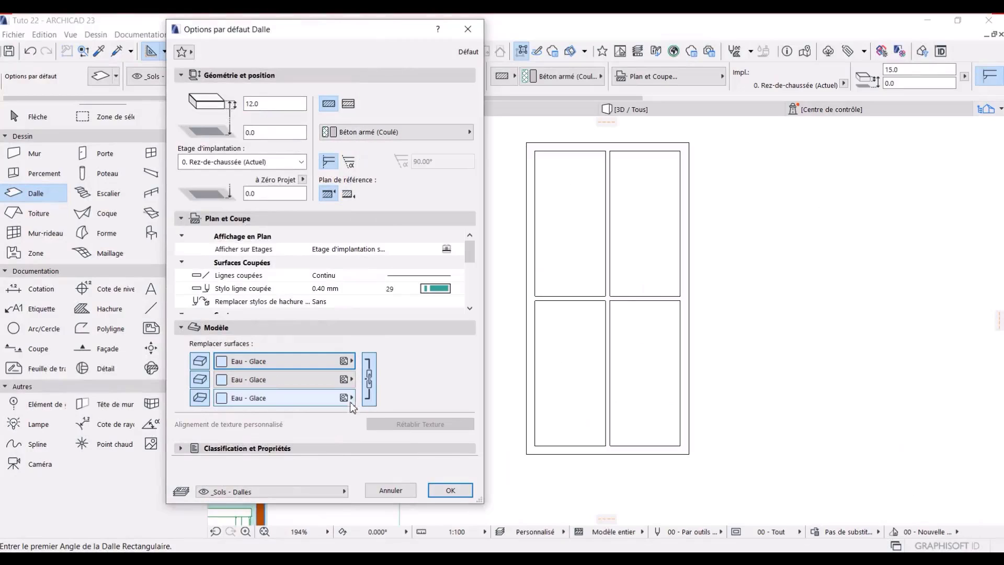
- Change the default slab's cover fill (Hachure de recouvrement) to Chaussée 20
{"action": "scroll", "coordinate": [459, 282], "scroll_direction": "down", "scroll_amount": 3}
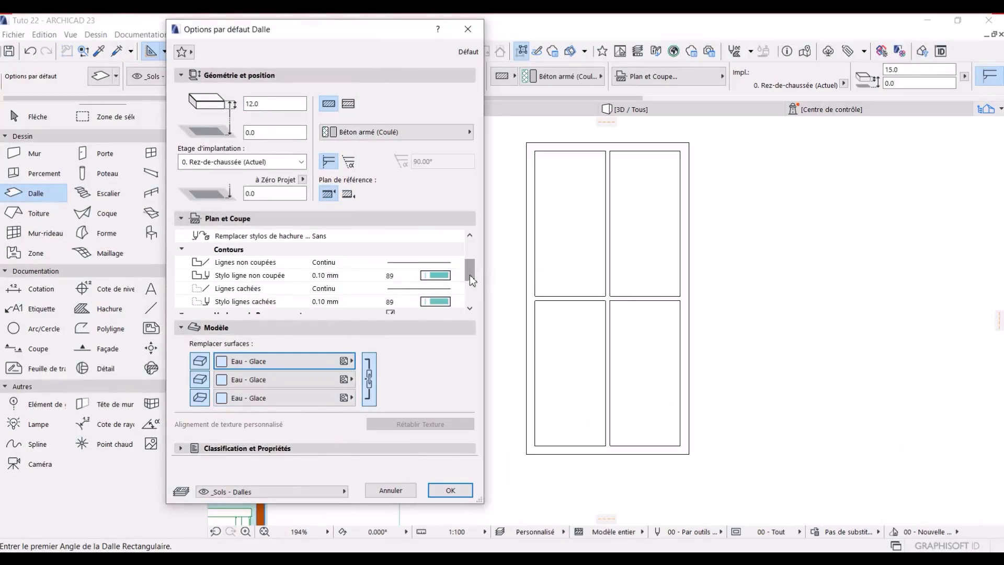
{"action": "scroll", "coordinate": [474, 281], "scroll_direction": "down", "scroll_amount": 1}
{"action": "mouse_move", "coordinate": [474, 281]}
{"action": "left_mouse_down"}
{"action": "mouse_move", "coordinate": [473, 299]}
{"action": "mouse_move", "coordinate": [470, 287]}
{"action": "left_mouse_up"}
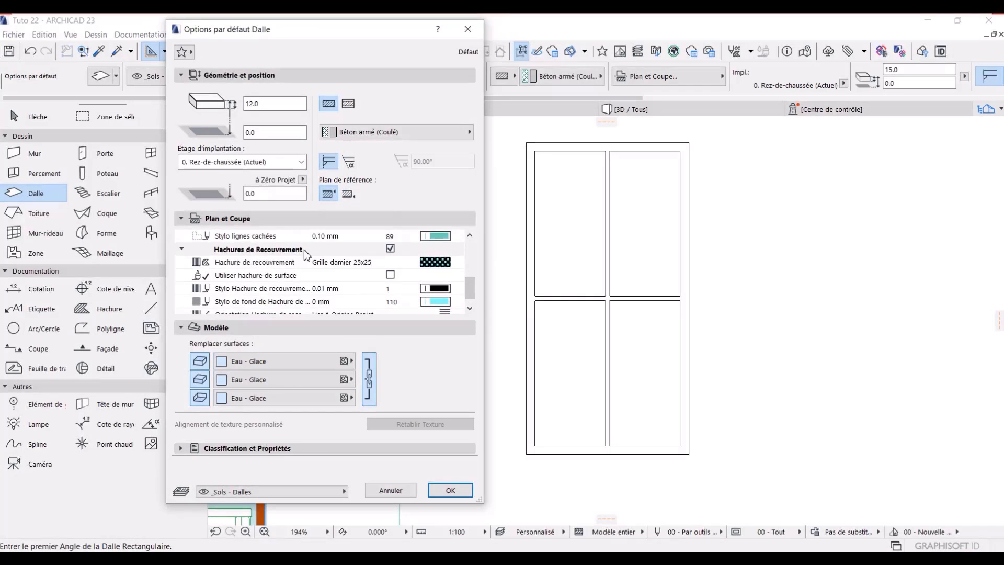
{"action": "left_click", "coordinate": [434, 262]}
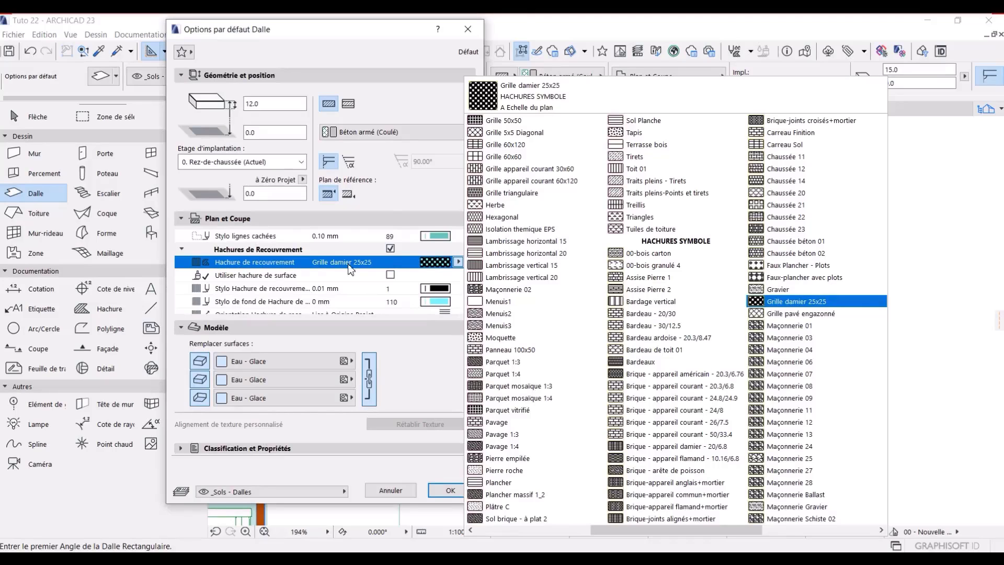
{"action": "scroll", "coordinate": [632, 308], "scroll_direction": "down", "scroll_amount": 2}
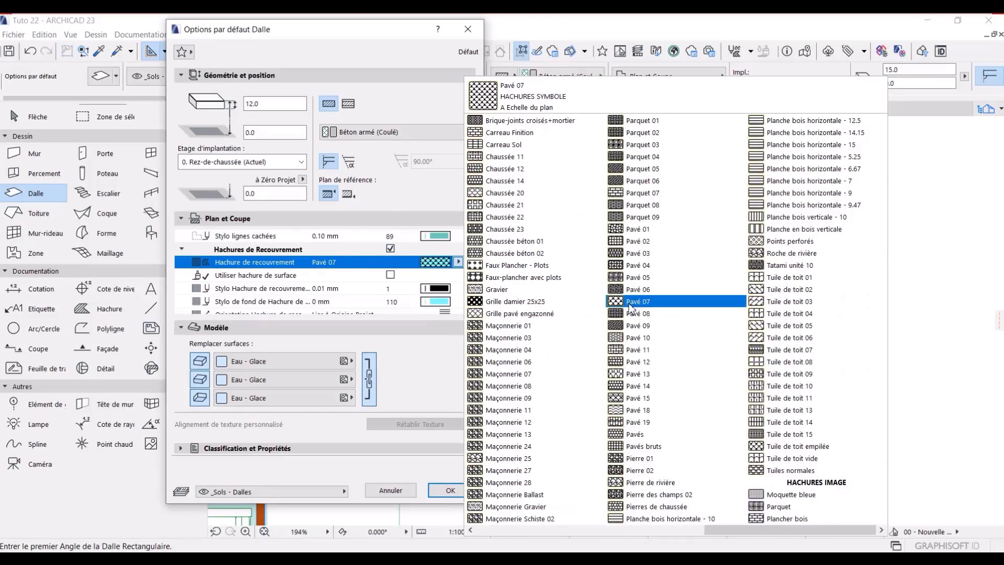
{"action": "left_click", "coordinate": [508, 197]}
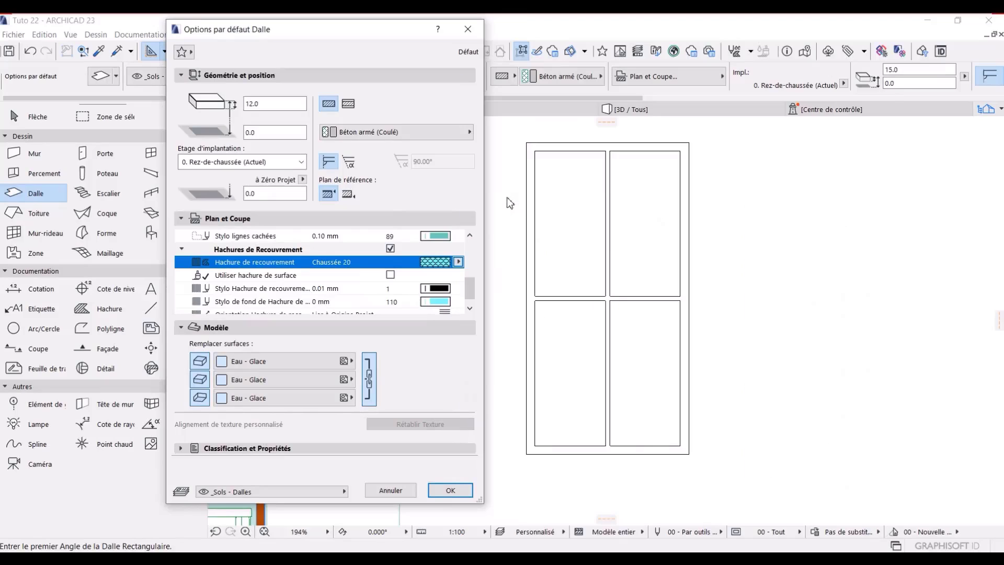
- Set the cover fill's background pen to light blue pen 105 and confirm the slab defaults
{"action": "left_click", "coordinate": [439, 289]}
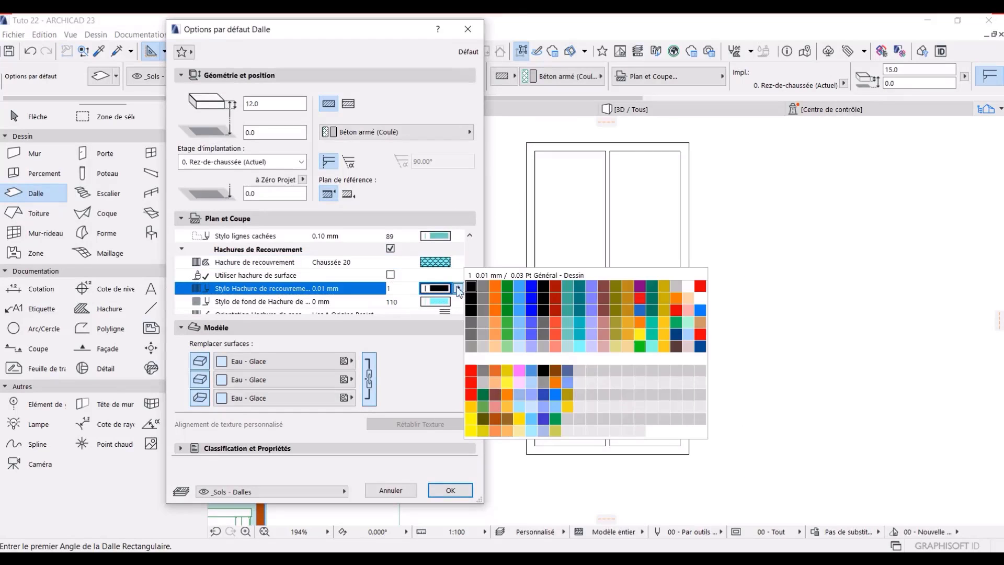
{"action": "key", "text": "Escape"}
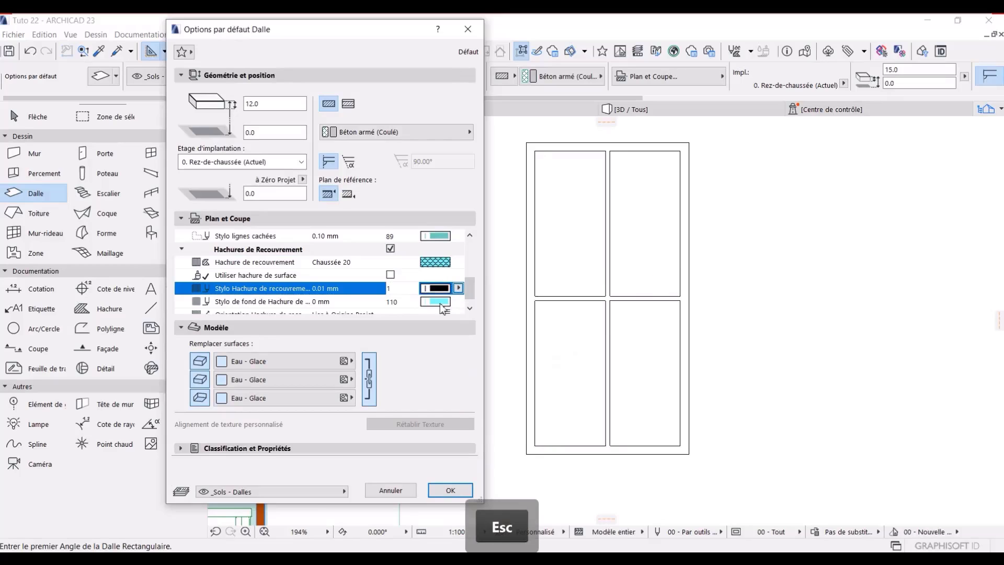
{"action": "left_click", "coordinate": [439, 302]}
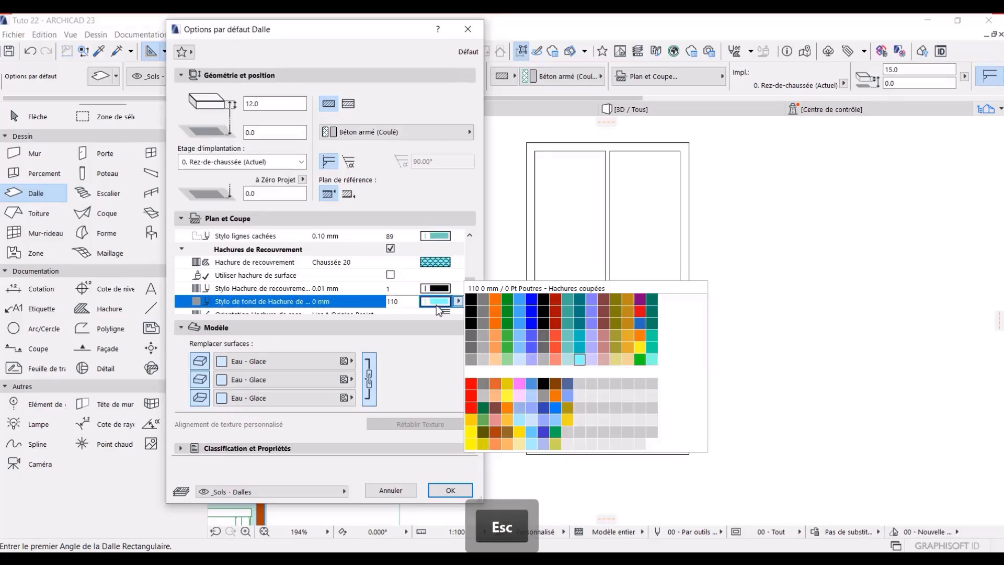
{"action": "left_click", "coordinate": [523, 361]}
{"action": "left_click", "coordinate": [456, 488]}
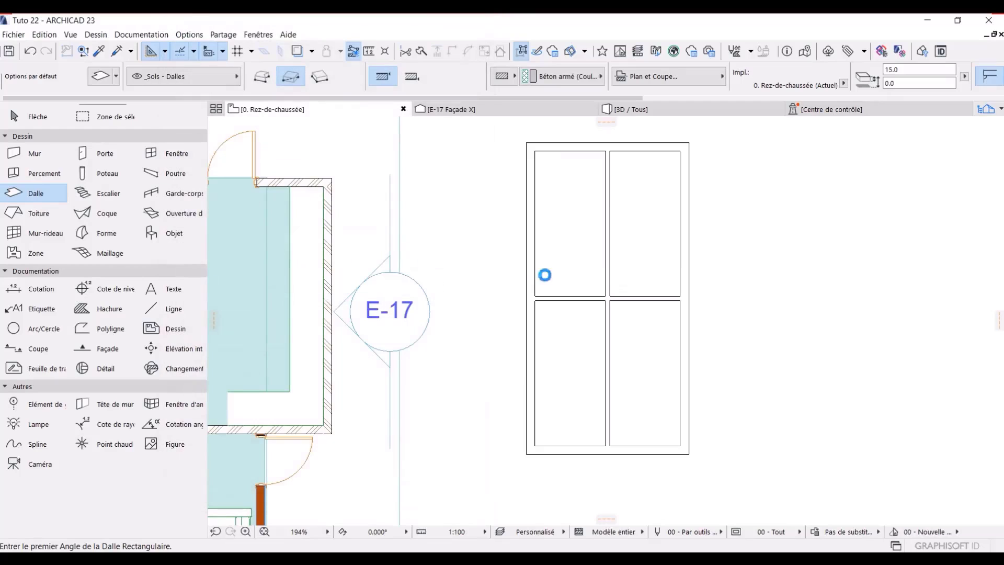
- Fill each of the frame's four panes with a glass slab by tracing its boundary lines with the Magic Wand
{"action": "middle_click_drag", "start_coordinate": [592, 252], "coordinate": [546, 276]}
{"action": "key", "text": "space"}
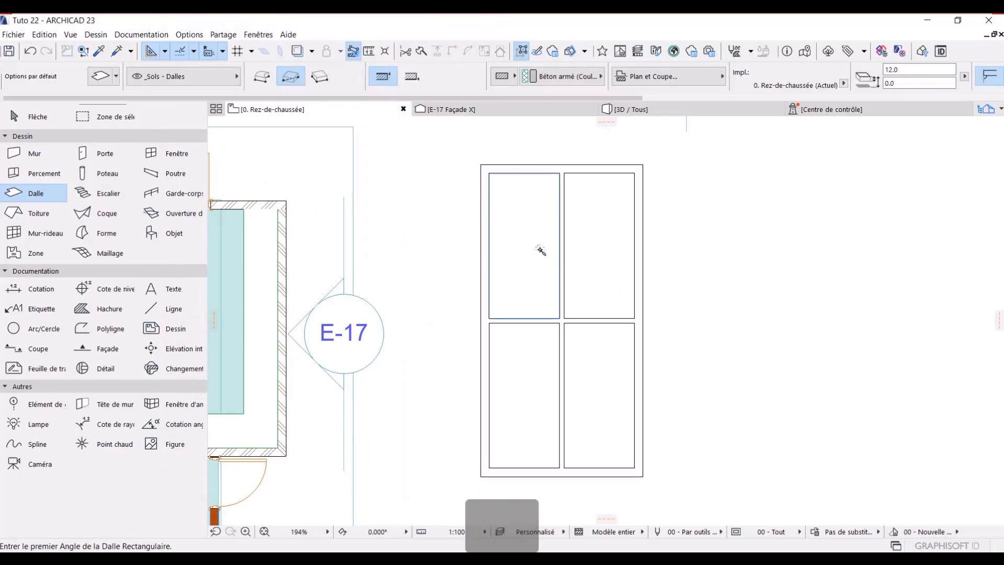
{"action": "left_click", "coordinate": [540, 253]}
{"action": "left_click", "coordinate": [583, 240]}
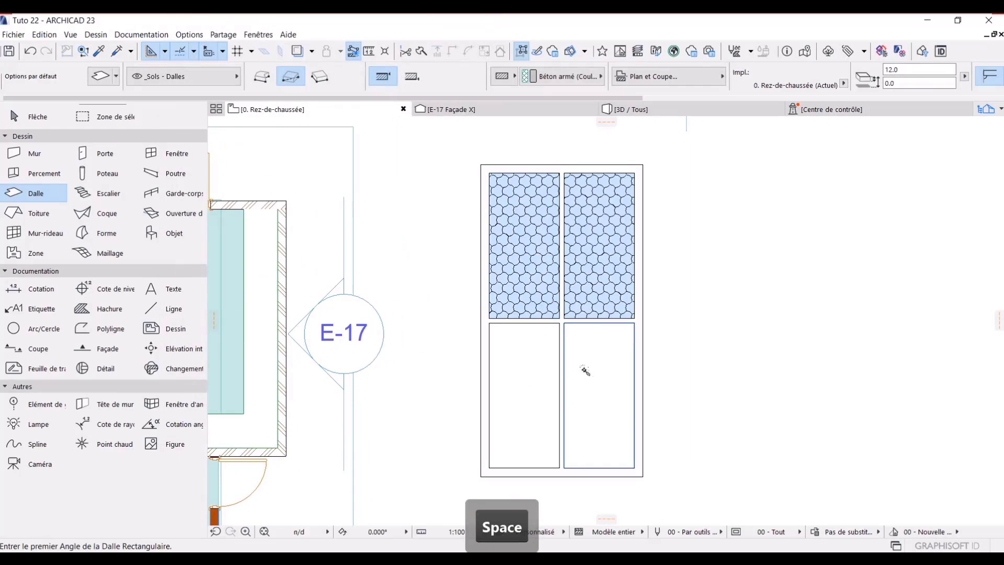
{"action": "left_click", "coordinate": [585, 370]}
{"action": "left_click", "coordinate": [527, 392]}
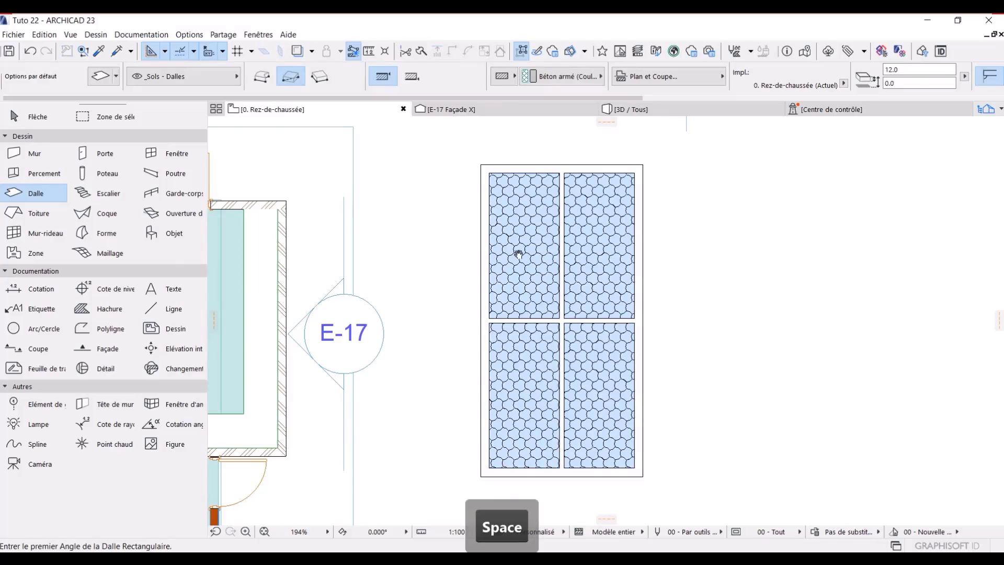
- Set the default slab thickness to 15 cm and override all its surfaces with Peinture - Noir
{"action": "middle_click_drag", "start_coordinate": [518, 252], "coordinate": [502, 265]}
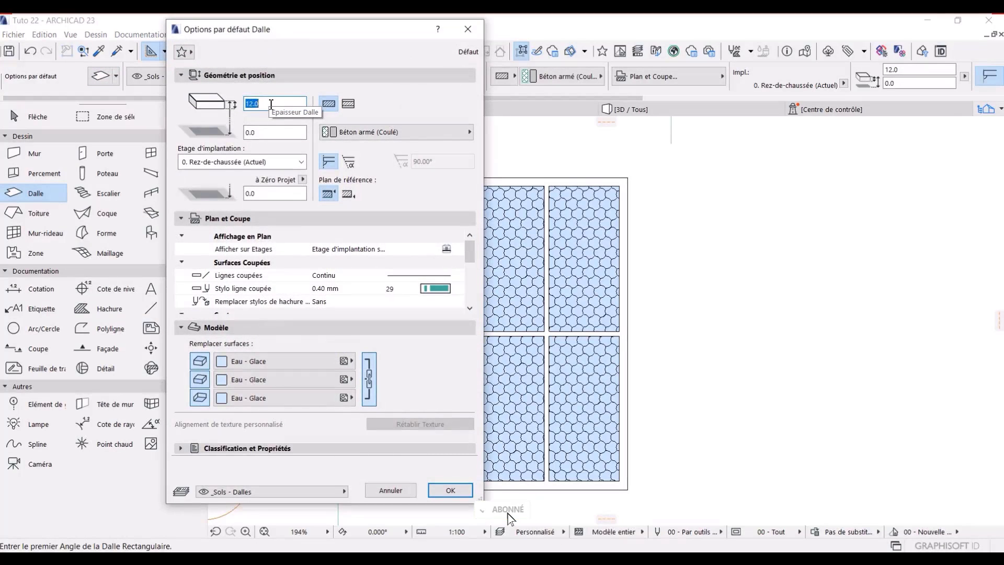
{"action": "type", "text": "15"}
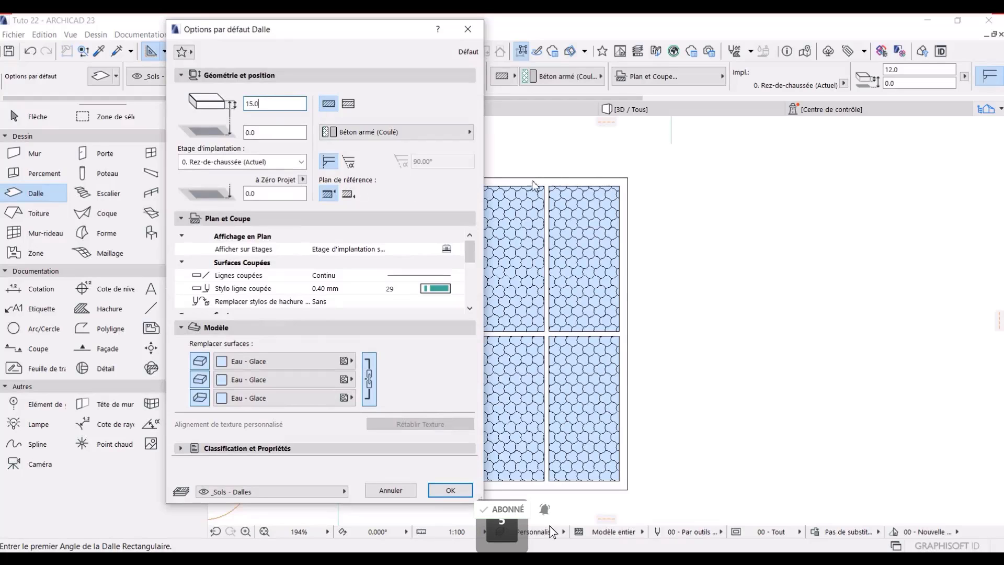
{"action": "left_click", "coordinate": [283, 361]}
{"action": "scroll", "coordinate": [654, 298], "scroll_direction": "down", "scroll_amount": 3}
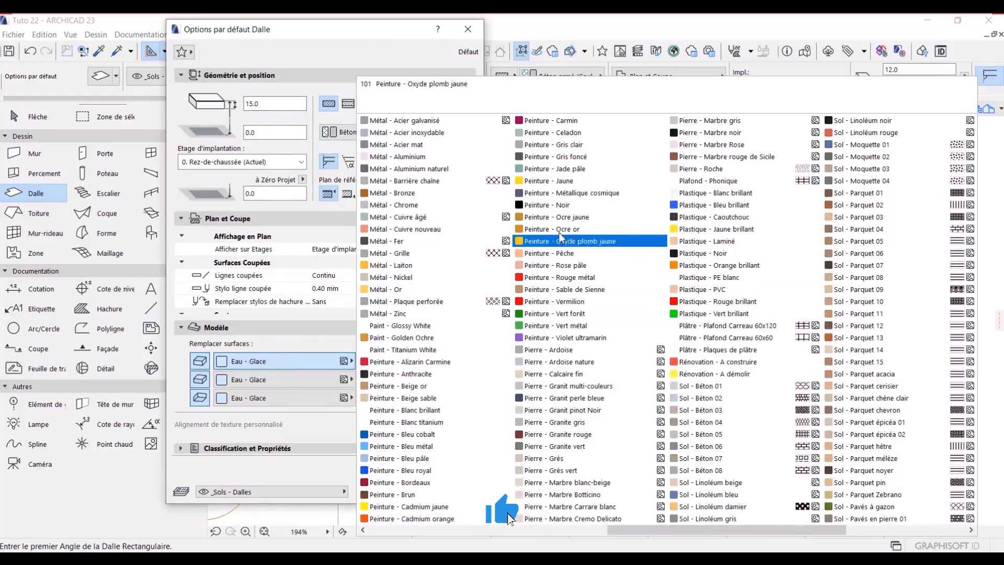
{"action": "left_click", "coordinate": [545, 205]}
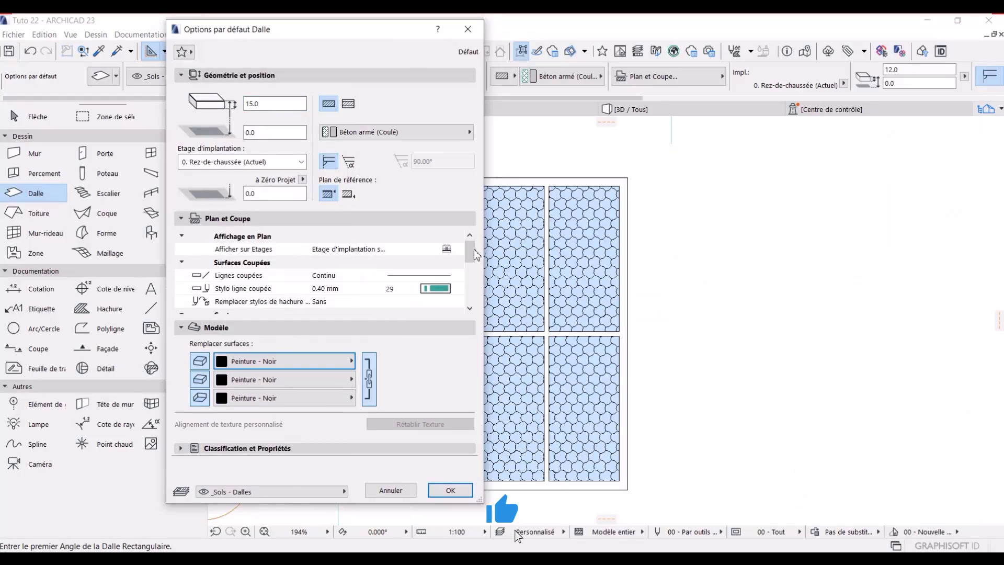
- Set the cover fill's background pen to dark teal pen 10 and confirm the slab defaults
{"action": "left_click_drag", "start_coordinate": [473, 260], "coordinate": [472, 289]}
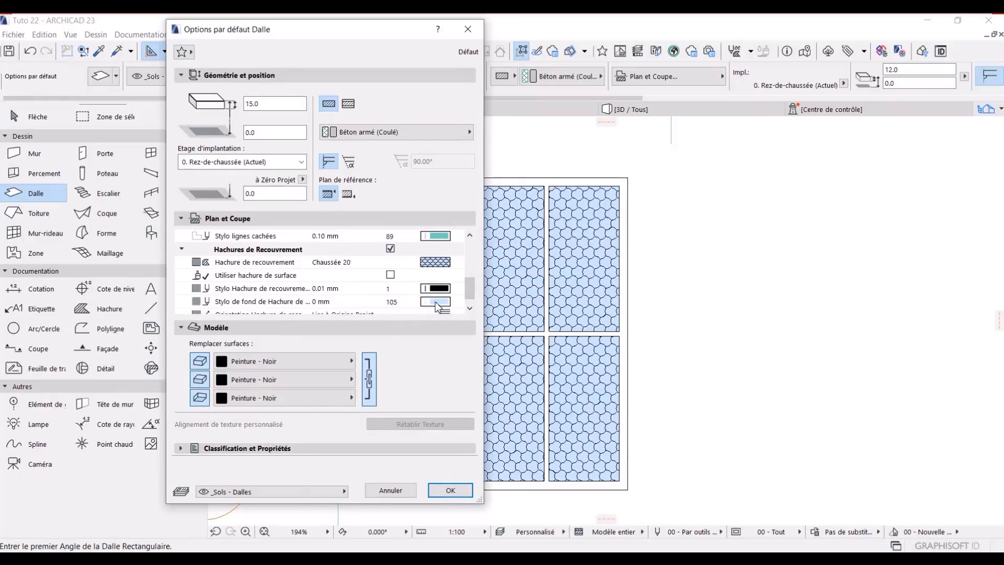
{"action": "left_click", "coordinate": [437, 303]}
{"action": "left_click", "coordinate": [471, 301]}
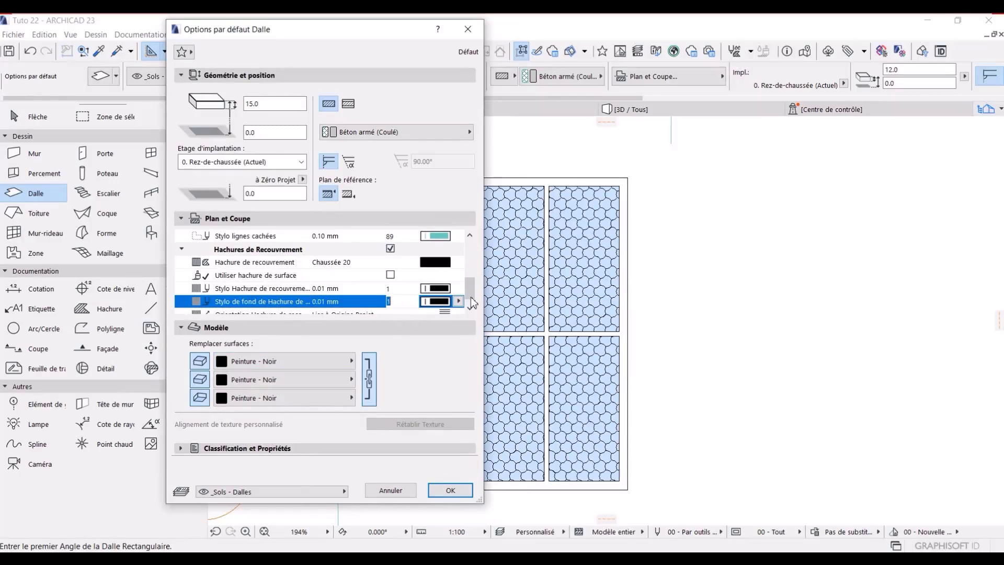
{"action": "left_click", "coordinate": [444, 303]}
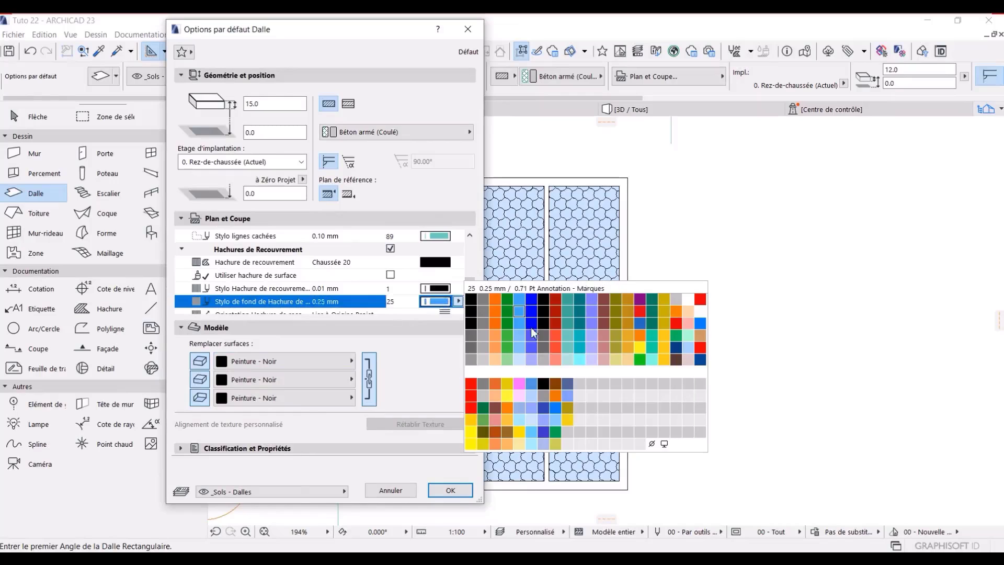
{"action": "left_click", "coordinate": [579, 299]}
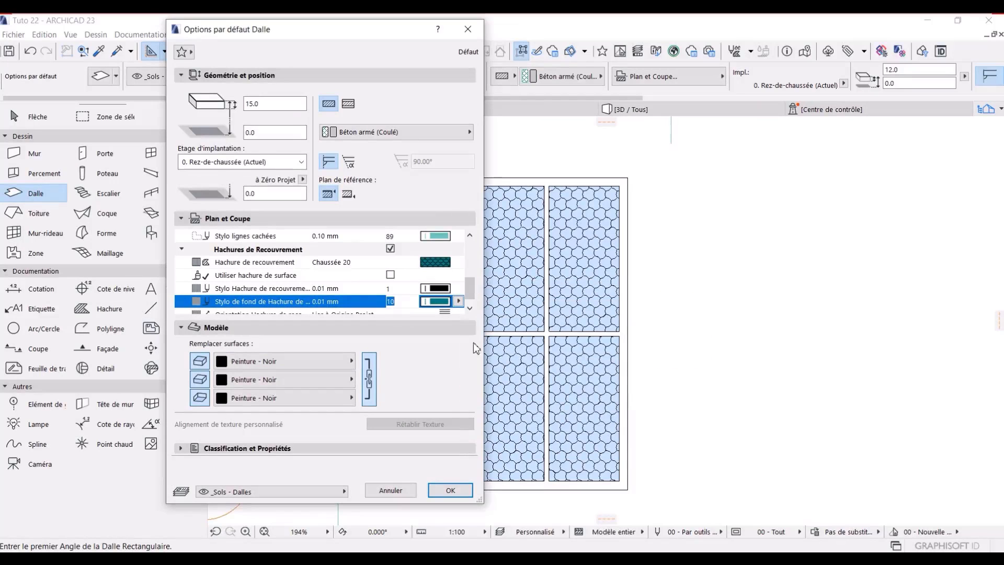
{"action": "left_click", "coordinate": [451, 490]}
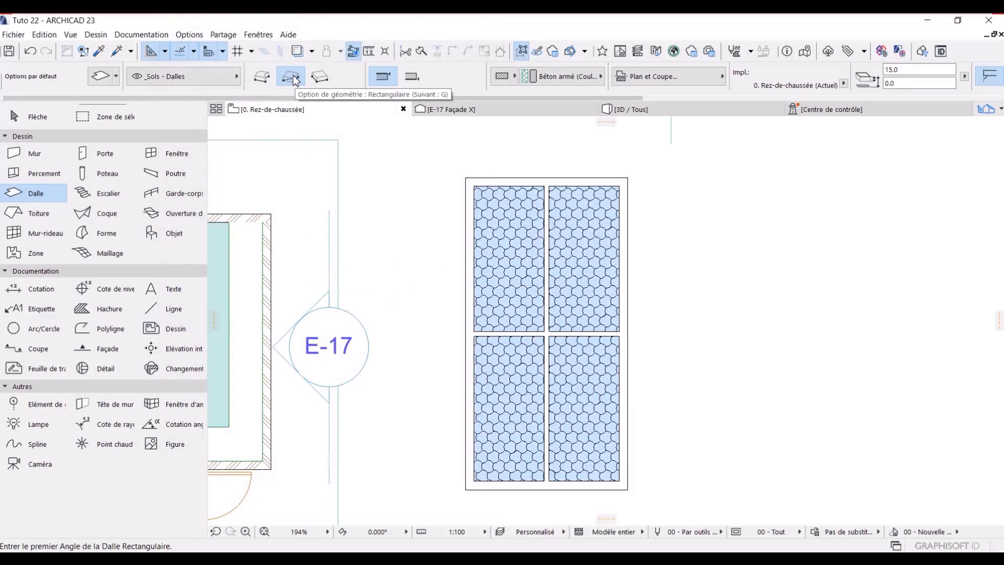
- Draw a 15 cm wide rectangular slab along the frame's top side, from the outer left corner to the outer right edge
{"action": "scroll", "coordinate": [452, 166], "scroll_direction": "up", "scroll_amount": 4}
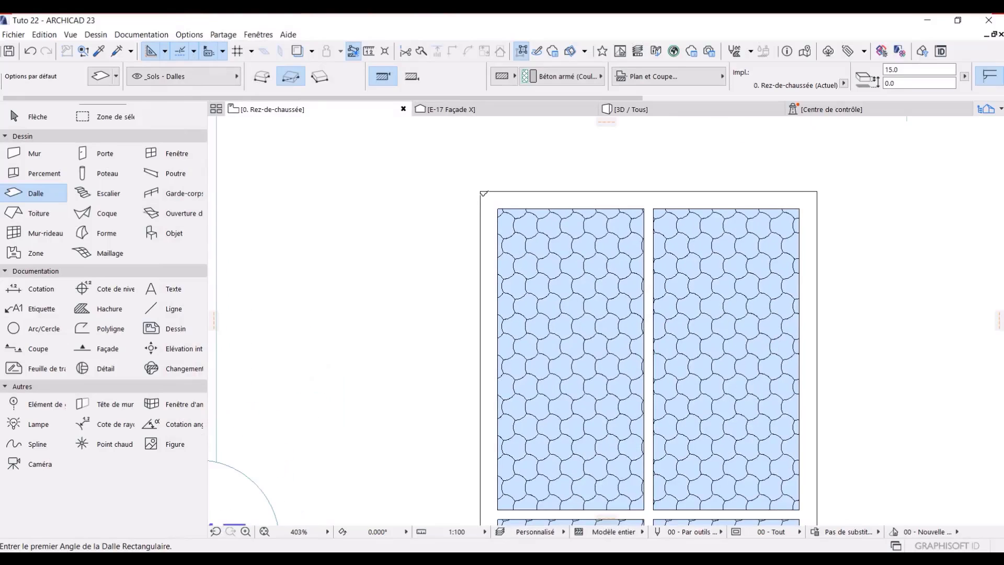
{"action": "left_click", "coordinate": [482, 192]}
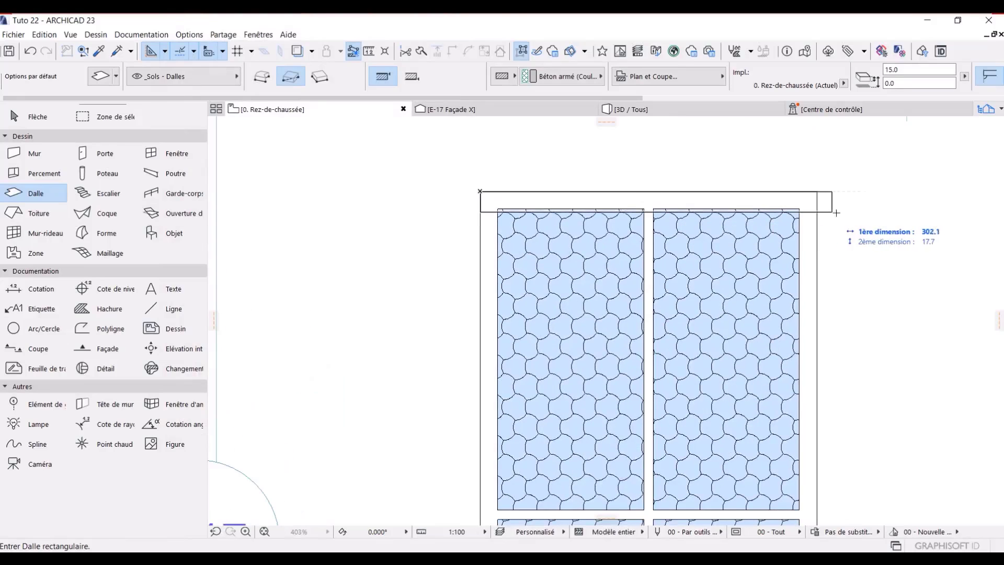
{"action": "scroll", "coordinate": [818, 209], "scroll_direction": "up", "scroll_amount": 2}
{"action": "scroll", "coordinate": [818, 209], "scroll_direction": "up", "scroll_amount": 2}
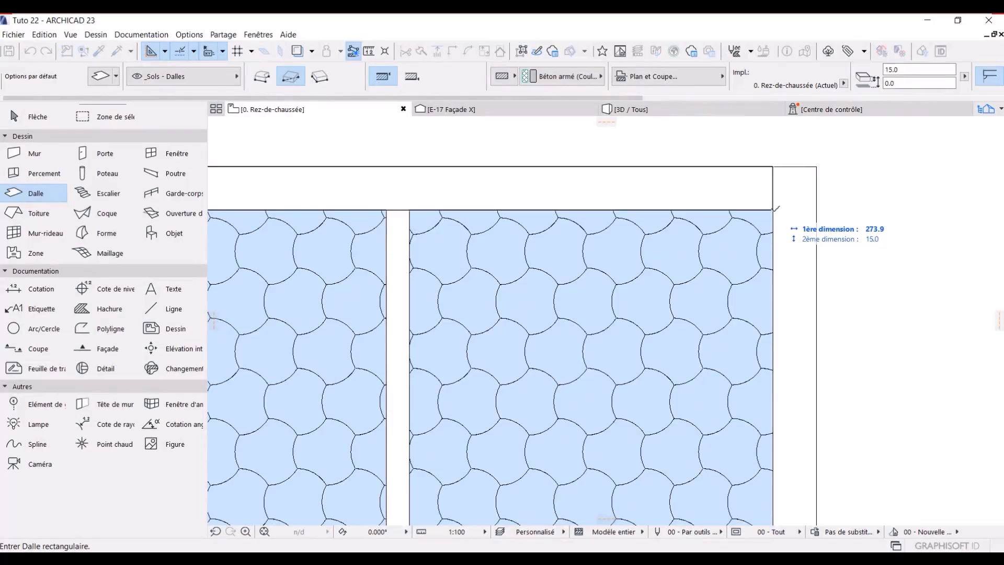
{"action": "left_click", "coordinate": [816, 210]}
- Draw a rectangular slab over the frame's right side, from the underside of the top bar to the outer bottom corner
{"action": "left_click", "coordinate": [774, 210]}
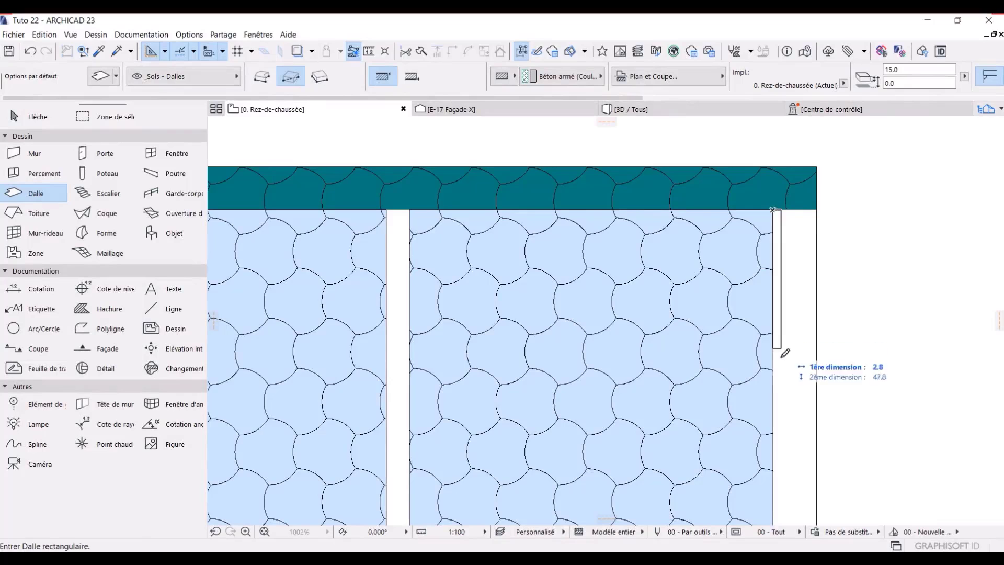
{"action": "scroll", "coordinate": [781, 358], "scroll_direction": "down", "scroll_amount": 3}
{"action": "middle_click_drag", "start_coordinate": [782, 366], "coordinate": [645, 152]}
{"action": "middle_click_drag", "start_coordinate": [678, 366], "coordinate": [670, 203]}
{"action": "middle_click_drag", "start_coordinate": [648, 442], "coordinate": [675, 285]}
{"action": "scroll", "coordinate": [657, 375], "scroll_direction": "up", "scroll_amount": 4}
{"action": "left_click", "coordinate": [691, 379]}
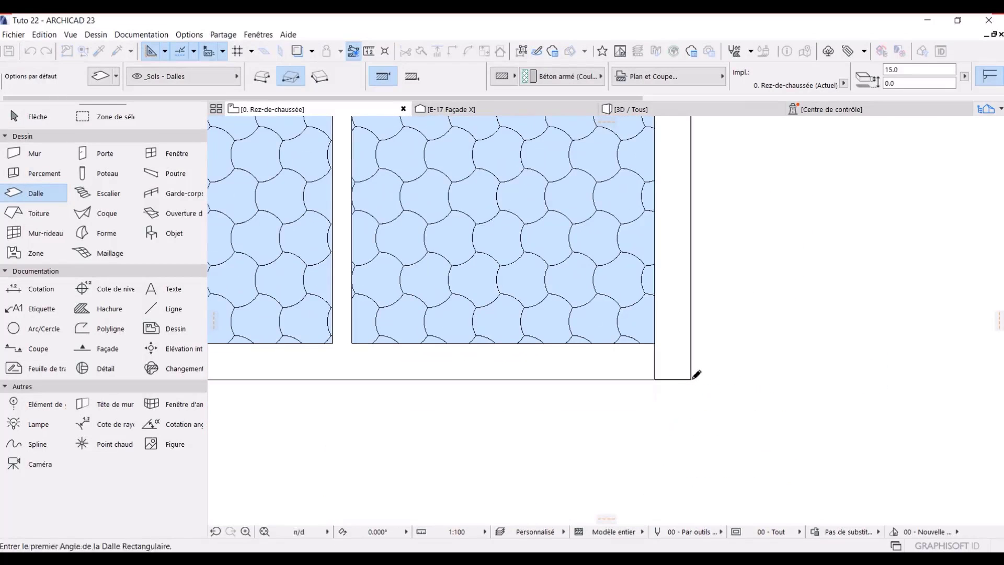
- Draw a rectangular slab along the frame's bottom side, from the right bar's inner edge to the outer left corner
{"action": "left_click", "coordinate": [655, 343]}
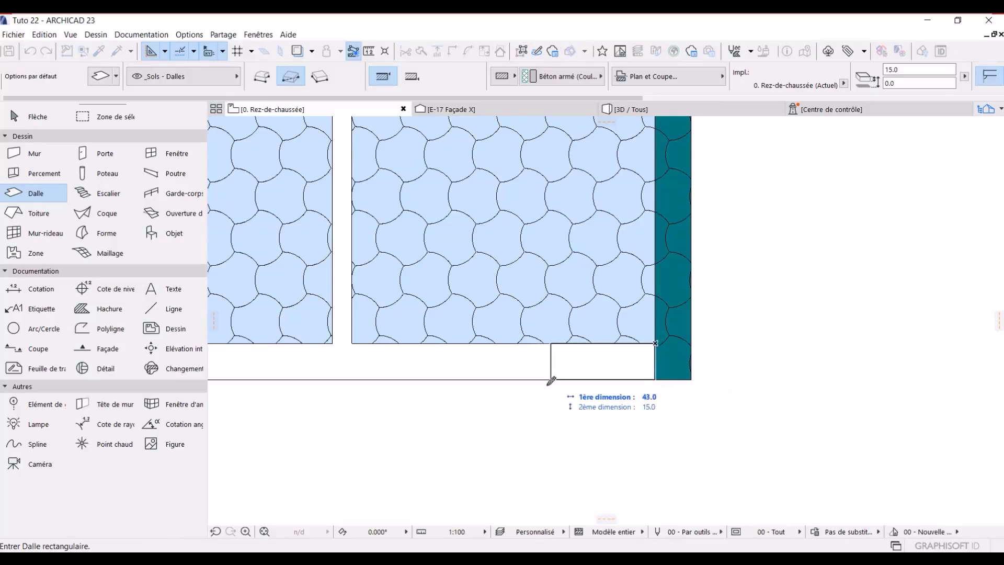
{"action": "scroll", "coordinate": [551, 380], "scroll_direction": "down", "scroll_amount": 4}
{"action": "middle_click_drag", "start_coordinate": [553, 380], "coordinate": [825, 311]}
{"action": "scroll", "coordinate": [559, 313], "scroll_direction": "up", "scroll_amount": 3}
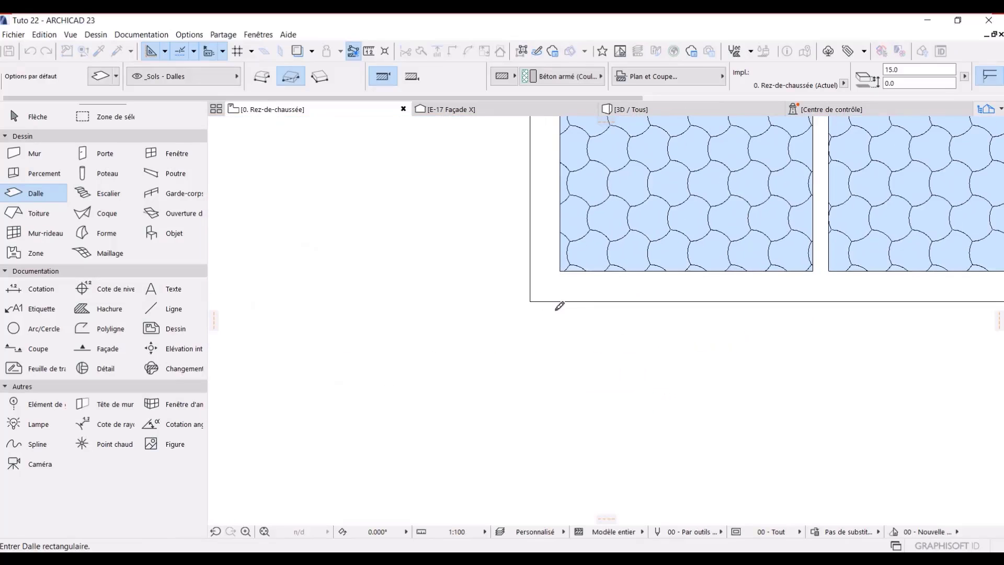
{"action": "left_click", "coordinate": [530, 302]}
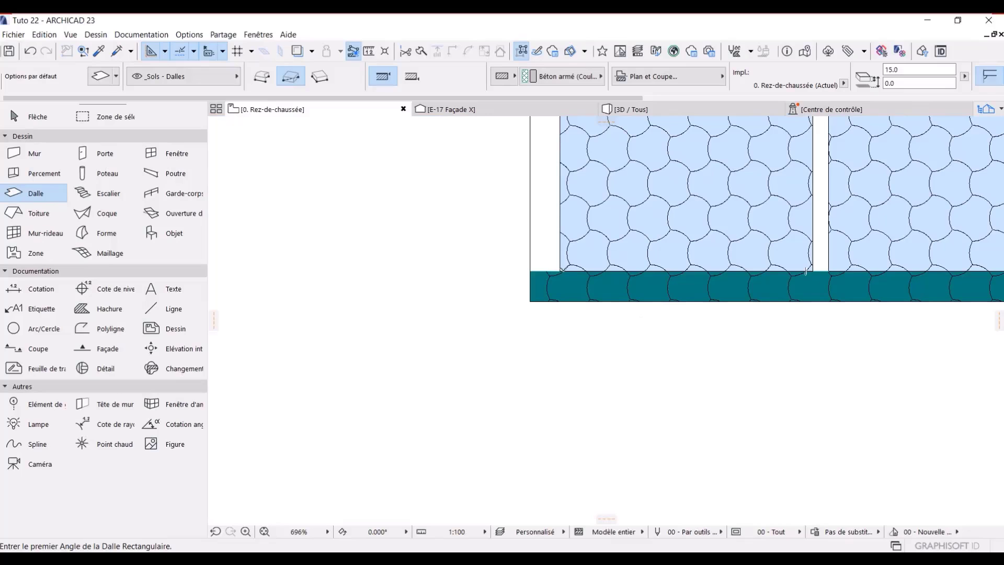
- Draw a rectangular slab over the frame's left side, from the bottom bar's upper edge to the underside of the top bar
{"action": "left_click", "coordinate": [560, 271]}
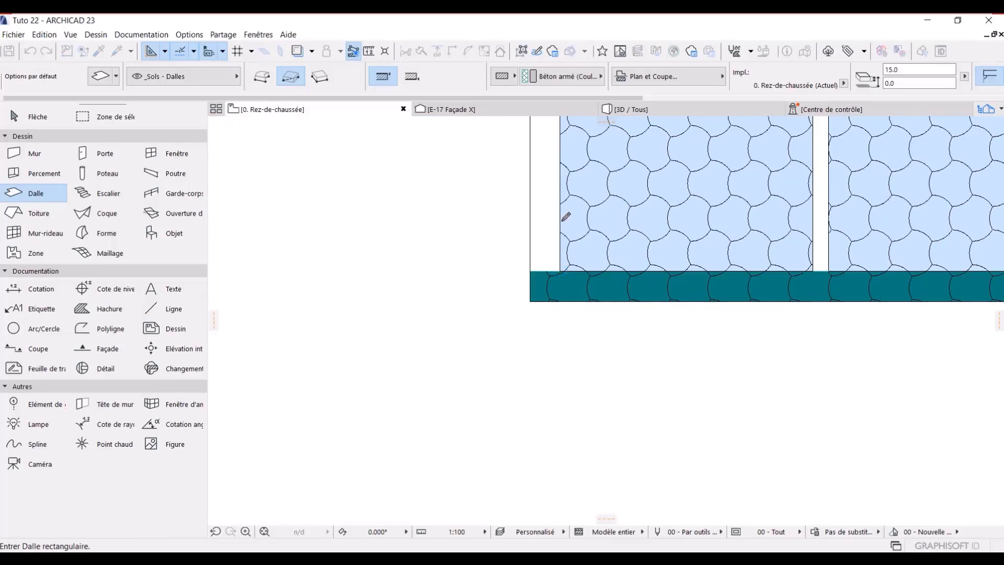
{"action": "scroll", "coordinate": [563, 220], "scroll_direction": "down", "scroll_amount": 4}
{"action": "scroll", "coordinate": [579, 258], "scroll_direction": "up", "scroll_amount": 3}
{"action": "scroll", "coordinate": [553, 230], "scroll_direction": "up", "scroll_amount": 3}
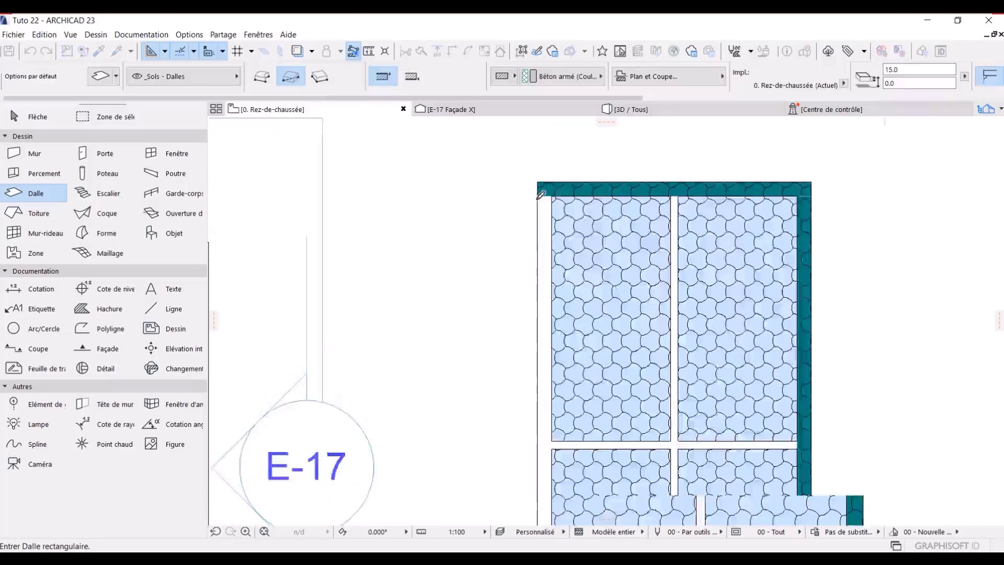
{"action": "left_click", "coordinate": [579, 191]}
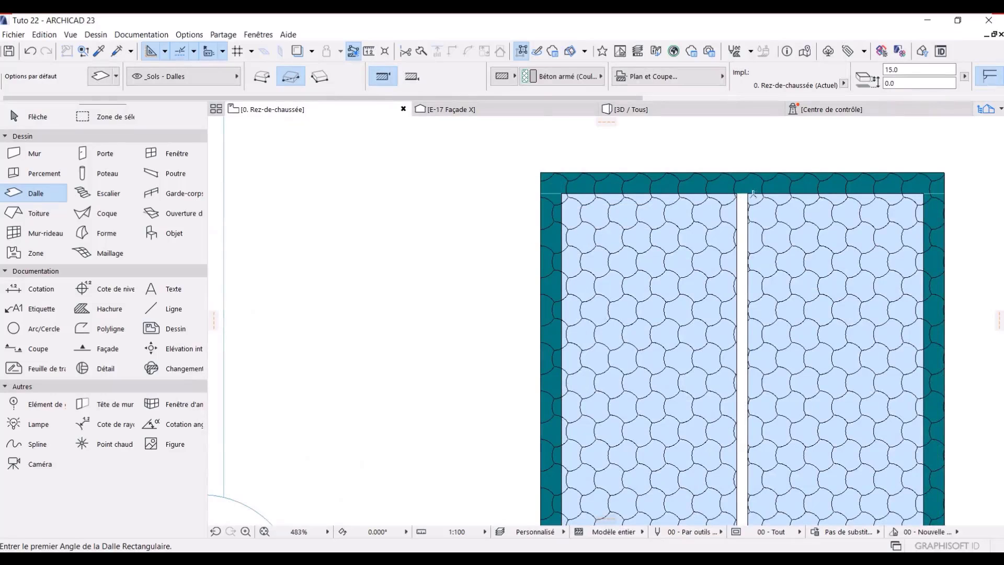
- Draw a rectangular slab over the frame's central vertical bar, from the underside of the top bar to the bottom bar's upper edge
{"action": "left_click", "coordinate": [738, 192]}
{"action": "scroll", "coordinate": [748, 285], "scroll_direction": "down", "scroll_amount": 5}
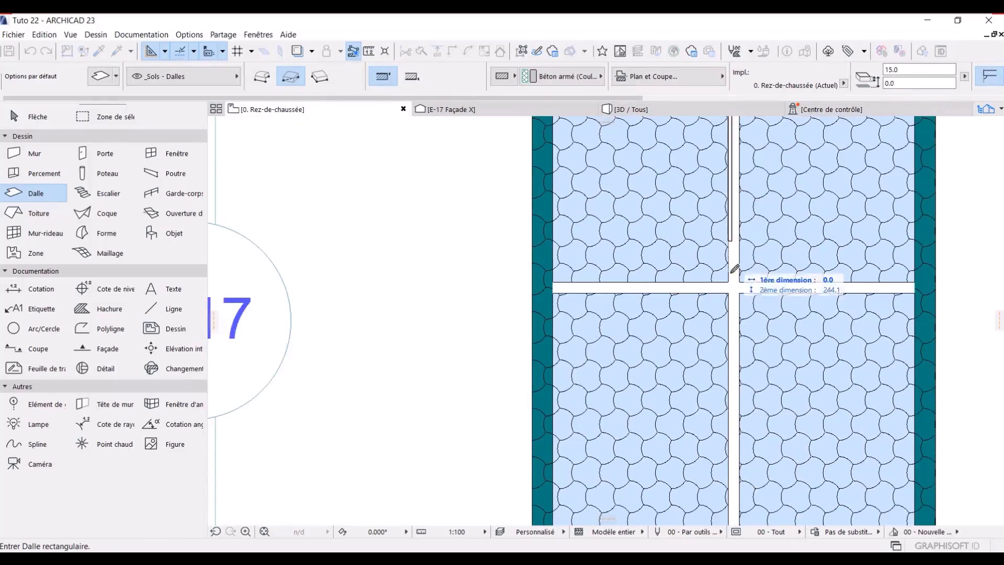
{"action": "scroll", "coordinate": [740, 247], "scroll_direction": "up", "scroll_amount": 2}
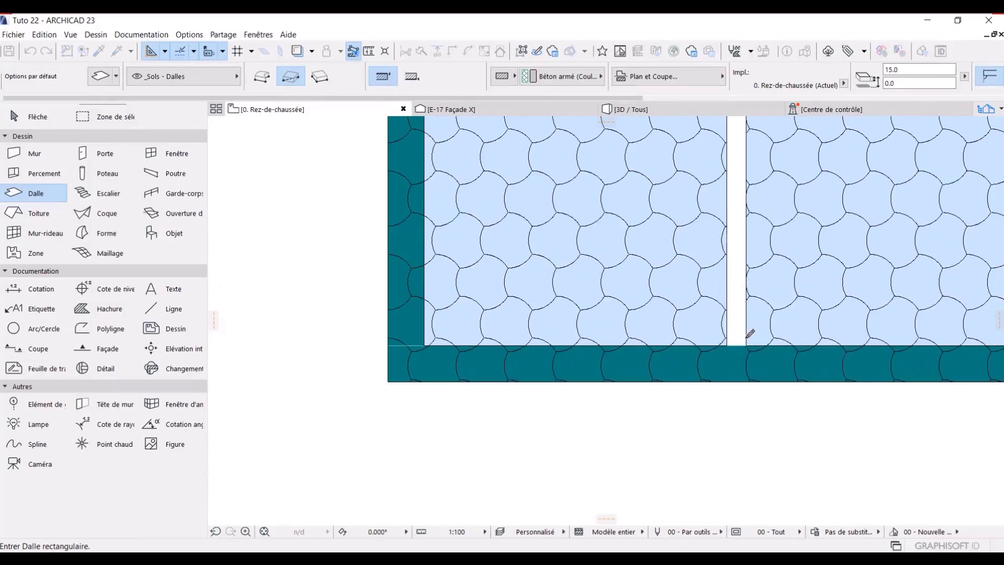
{"action": "left_click", "coordinate": [751, 343]}
{"action": "scroll", "coordinate": [751, 343], "scroll_direction": "down", "scroll_amount": 3}
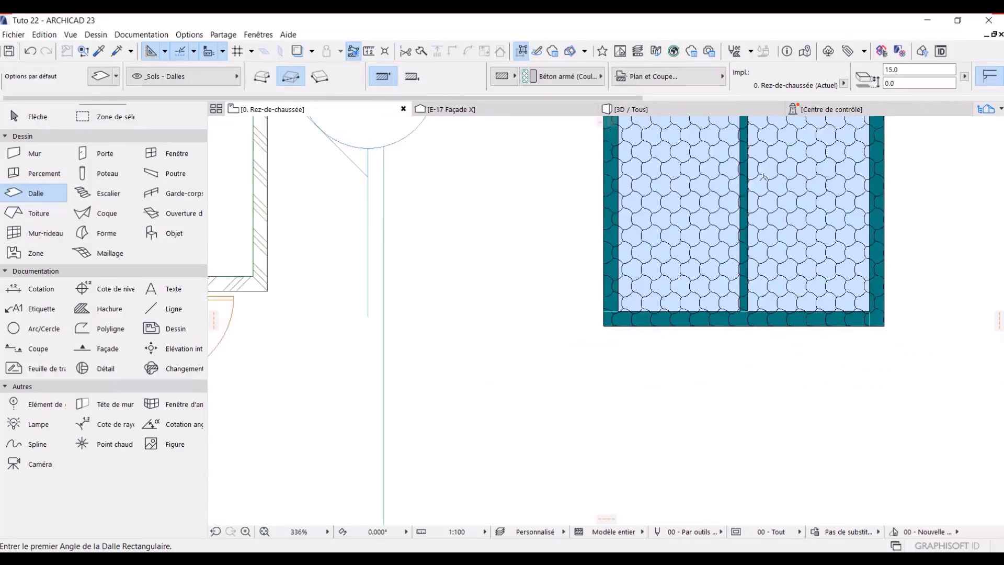
- Draw two rectangular slabs over the horizontal crossbar, one on each side of the central bar, and leave the Slab tool
{"action": "scroll", "coordinate": [831, 204], "scroll_direction": "up", "scroll_amount": 2}
{"action": "scroll", "coordinate": [832, 204], "scroll_direction": "up", "scroll_amount": 2}
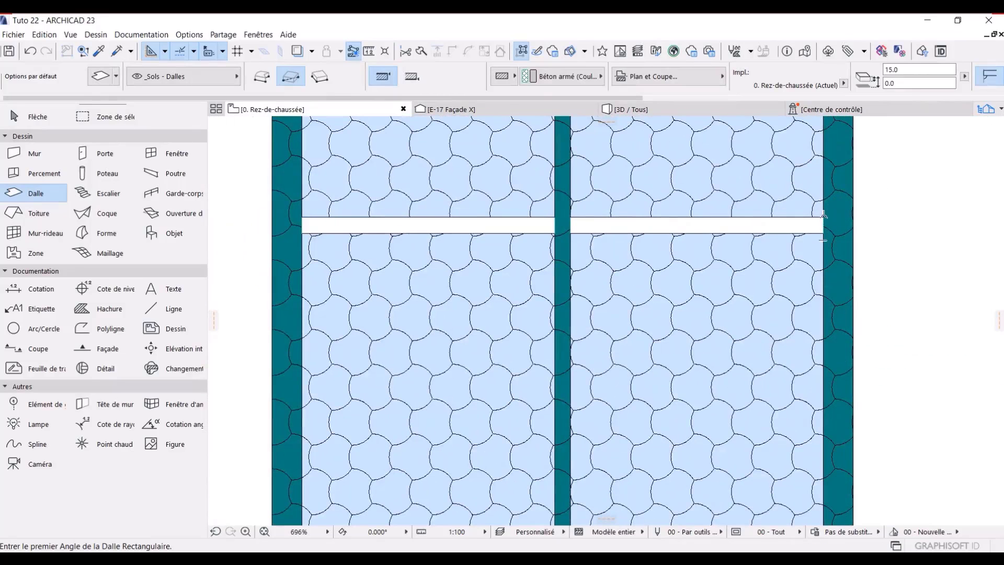
{"action": "left_click", "coordinate": [824, 217]}
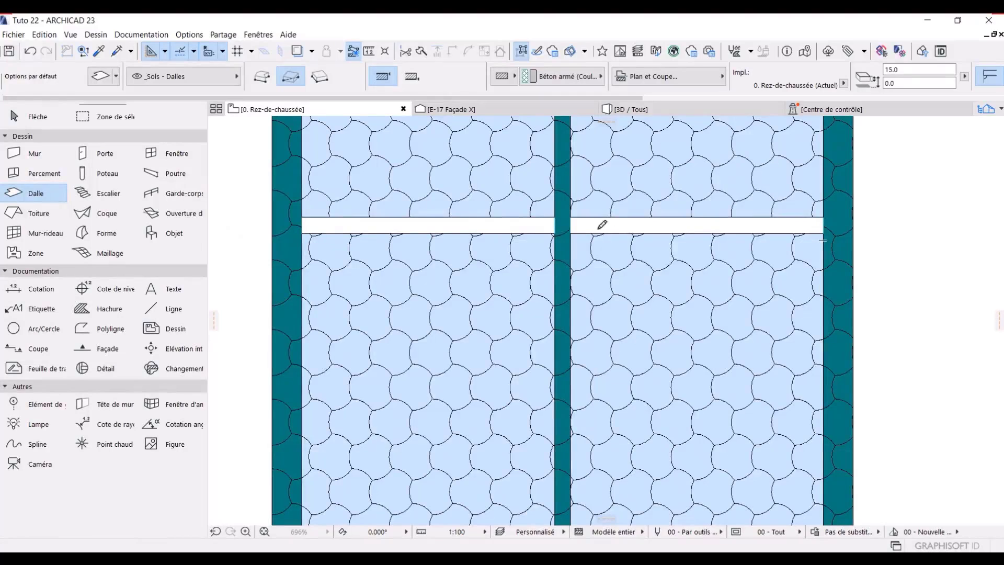
{"action": "left_click", "coordinate": [571, 233]}
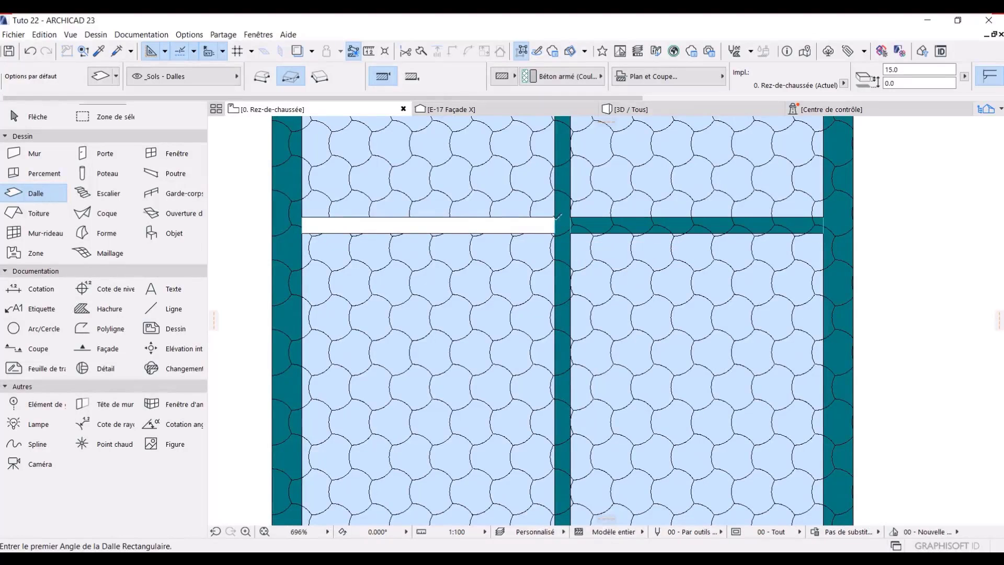
{"action": "left_click", "coordinate": [555, 217]}
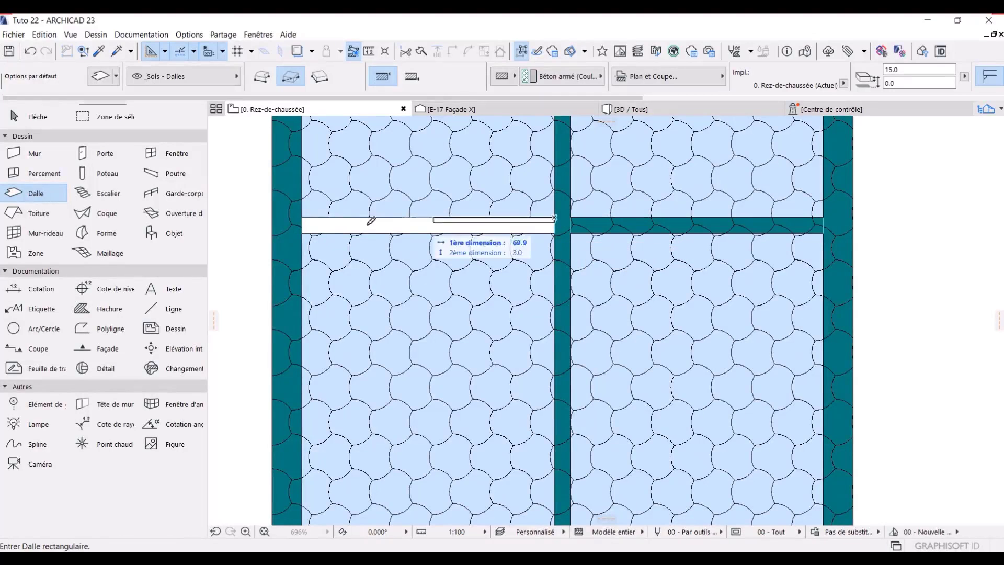
{"action": "left_click", "coordinate": [306, 234]}
{"action": "scroll", "coordinate": [497, 252], "scroll_direction": "down", "scroll_amount": 5}
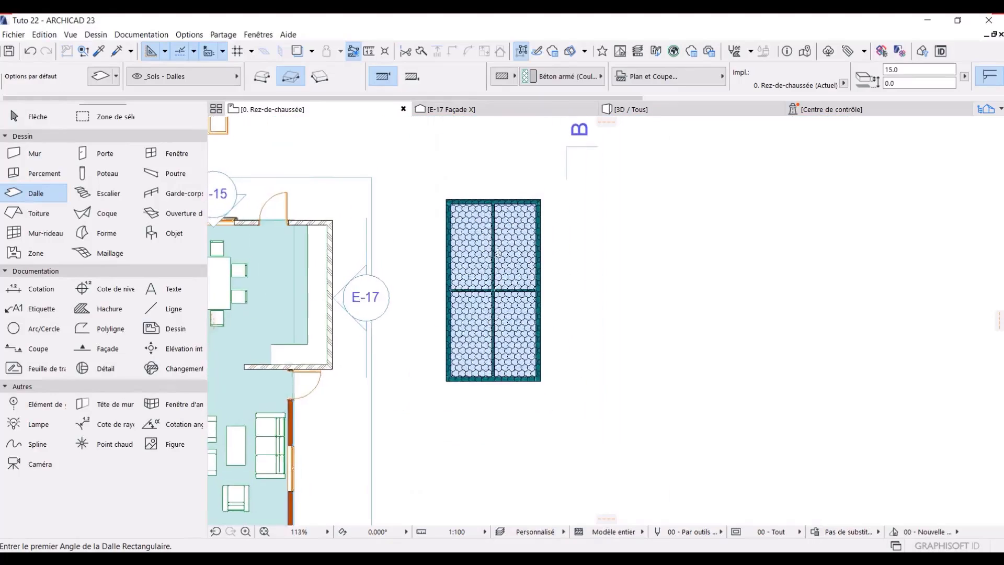
{"action": "scroll", "coordinate": [496, 252], "scroll_direction": "up", "scroll_amount": 5}
{"action": "scroll", "coordinate": [523, 282], "scroll_direction": "down", "scroll_amount": 7}
{"action": "key", "text": "Escape"}
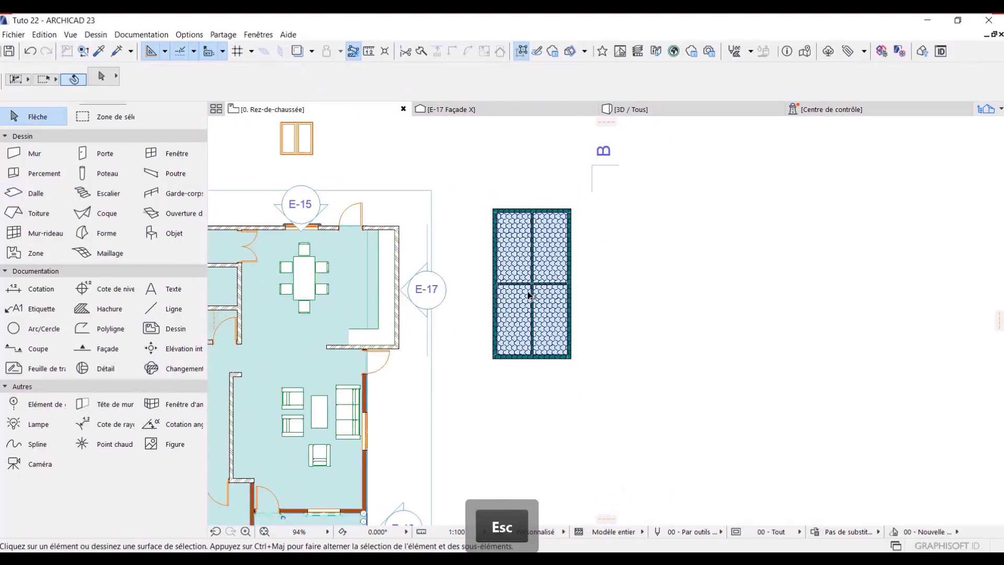
- Examine the completed four-pane frame in the 3D view from above
{"action": "scroll", "coordinate": [529, 296], "scroll_direction": "up", "scroll_amount": 3}
{"action": "left_click", "coordinate": [670, 107]}
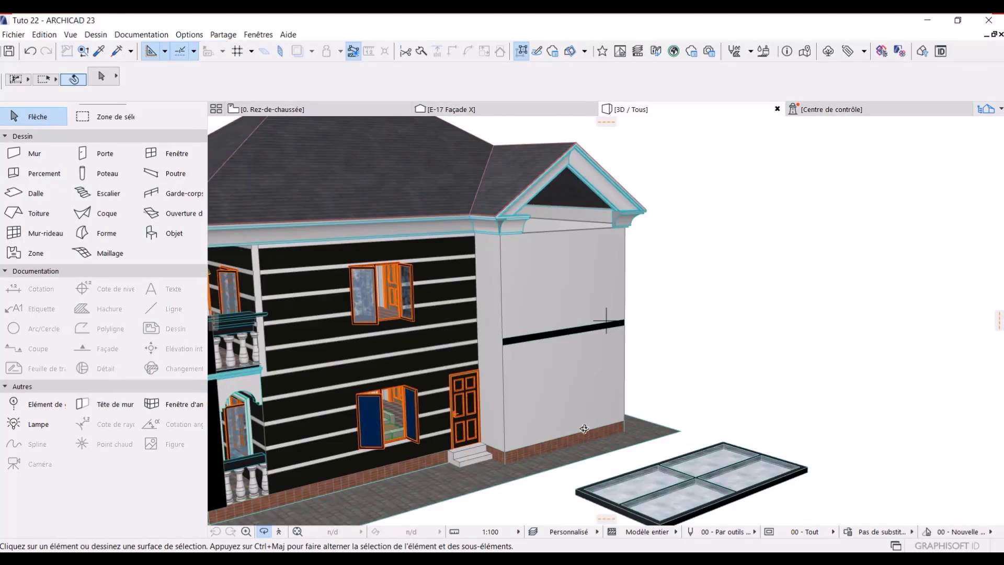
{"action": "left_click_drag", "start_coordinate": [584, 429], "coordinate": [616, 308]}
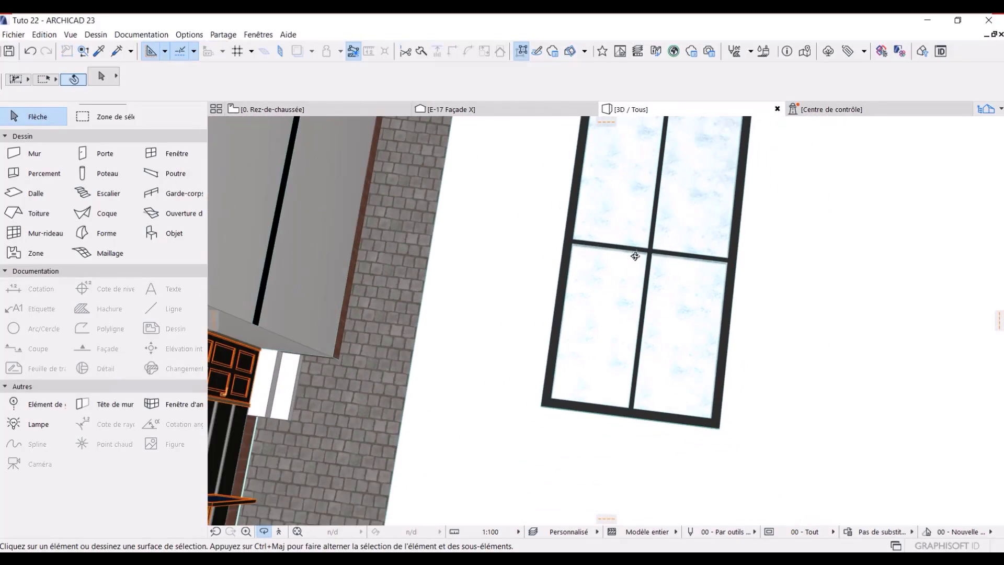
- Group all slabs of the four-pane frame on the ground floor plan and turn off group suspension
{"action": "key", "text": "F2"}
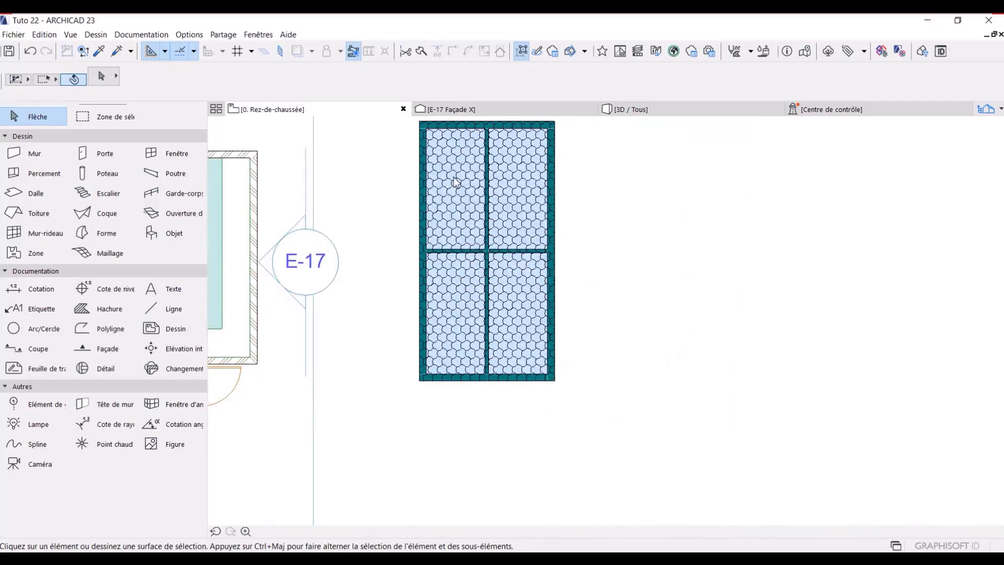
{"action": "left_click_drag", "start_coordinate": [418, 164], "coordinate": [532, 347]}
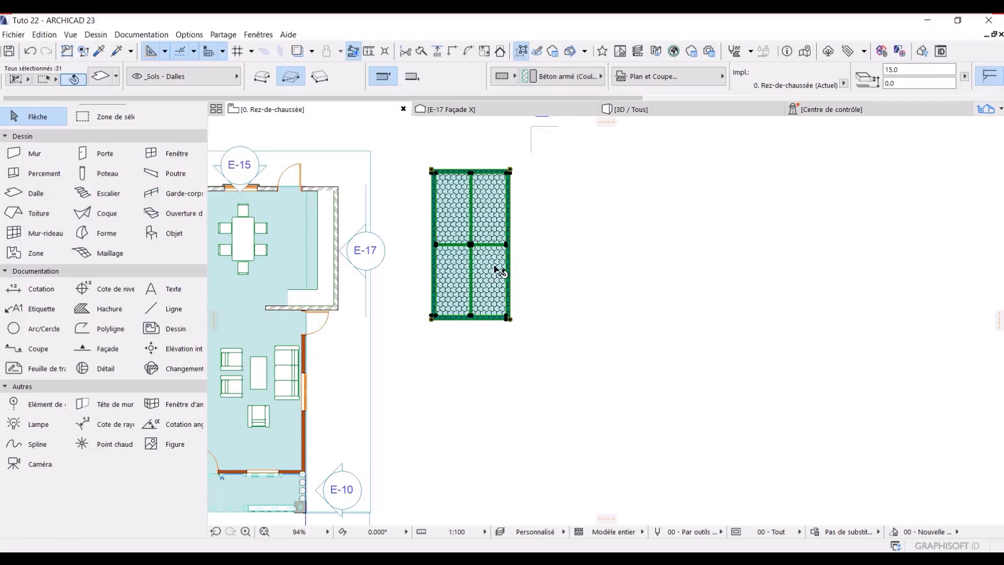
{"action": "key", "text": "ctrl+g"}
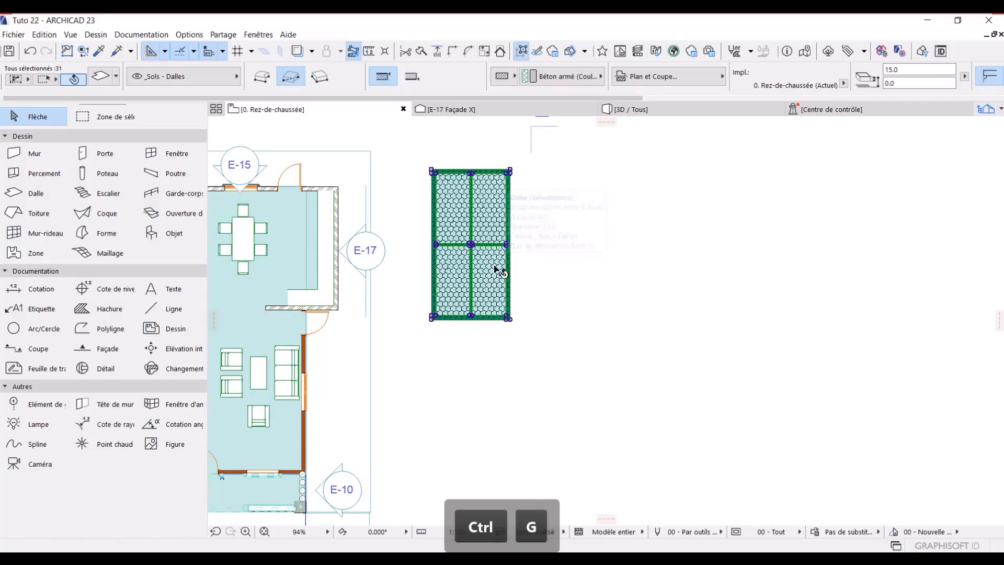
{"action": "left_click", "coordinate": [523, 51]}
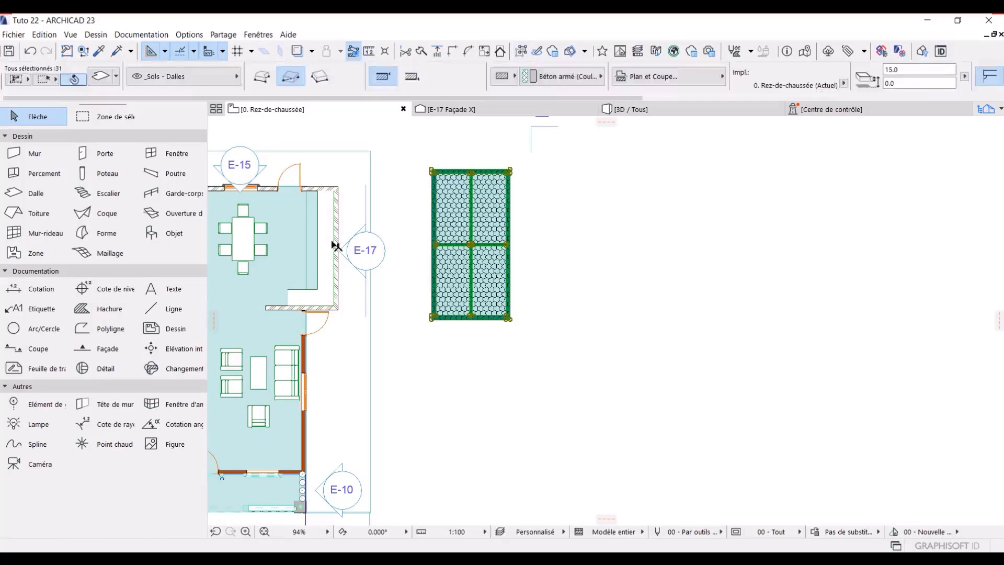
{"action": "key", "text": "Escape"}
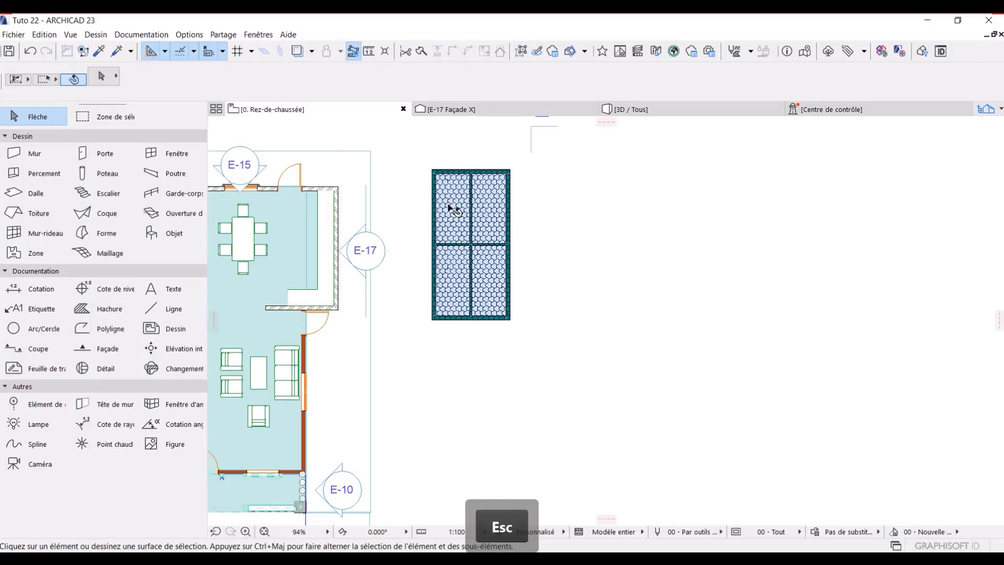
- Save the grouped frame as a window object in Bibliothèque emboîtée, keeping the suggested name
{"action": "left_click", "coordinate": [450, 208]}
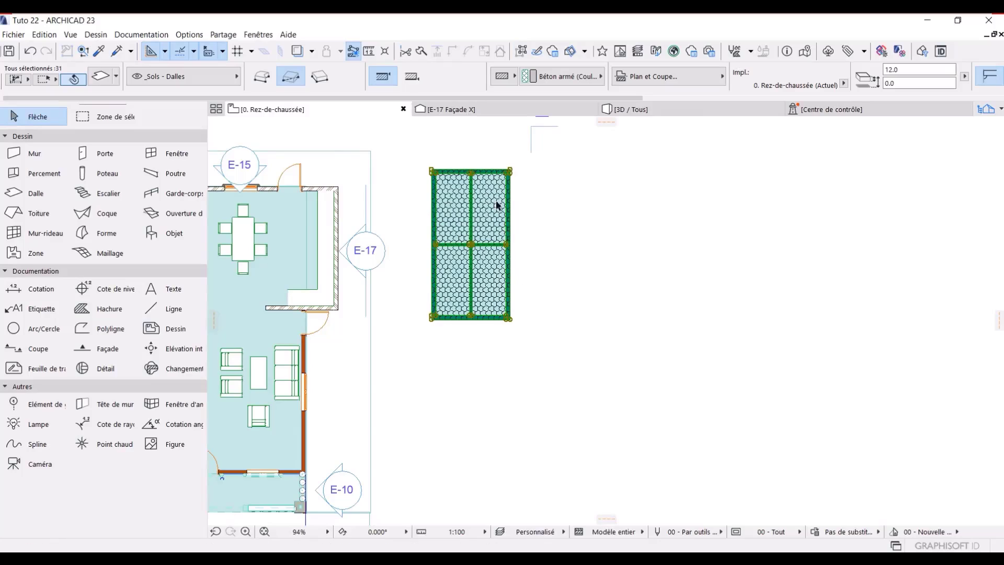
{"action": "left_click", "coordinate": [42, 35]}
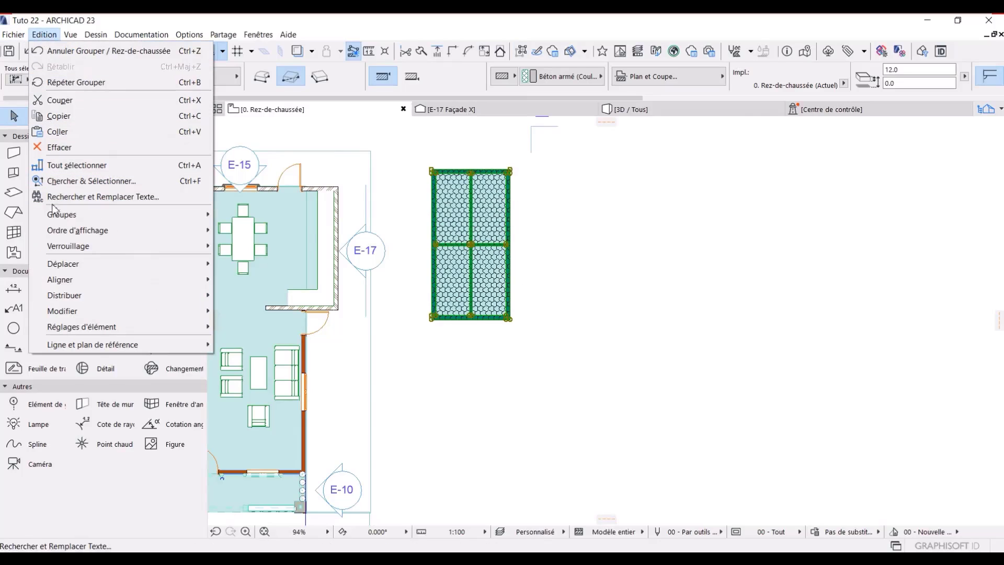
{"action": "mouse_move", "coordinate": [91, 216]}
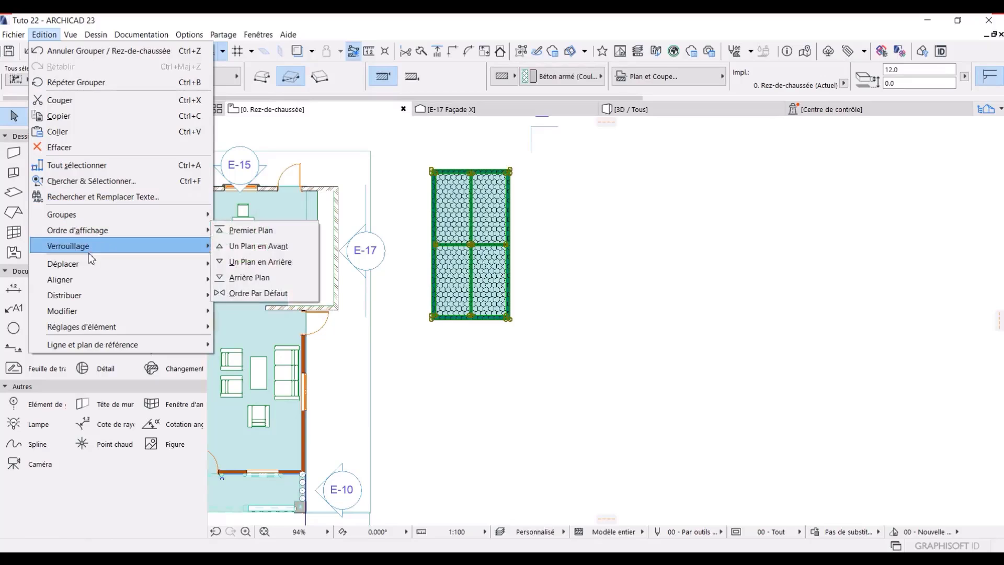
{"action": "left_click", "coordinate": [11, 39]}
{"action": "left_click", "coordinate": [12, 36]}
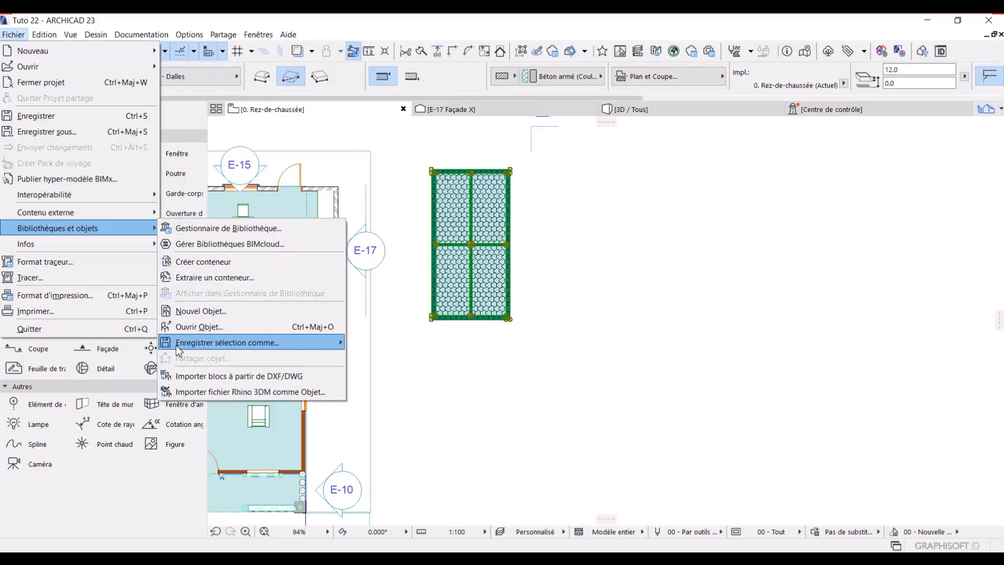
{"action": "mouse_move", "coordinate": [250, 341]}
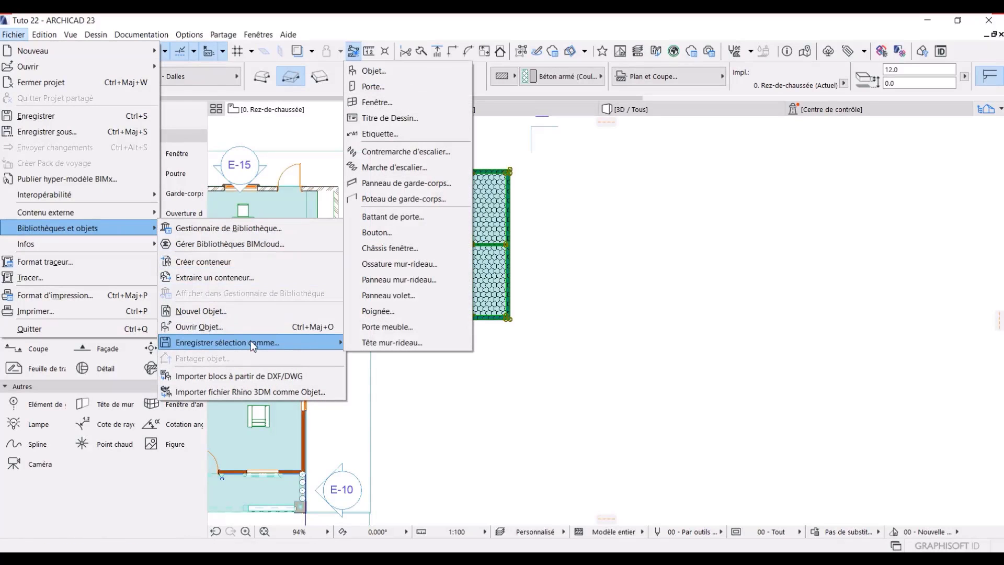
{"action": "left_click", "coordinate": [374, 103]}
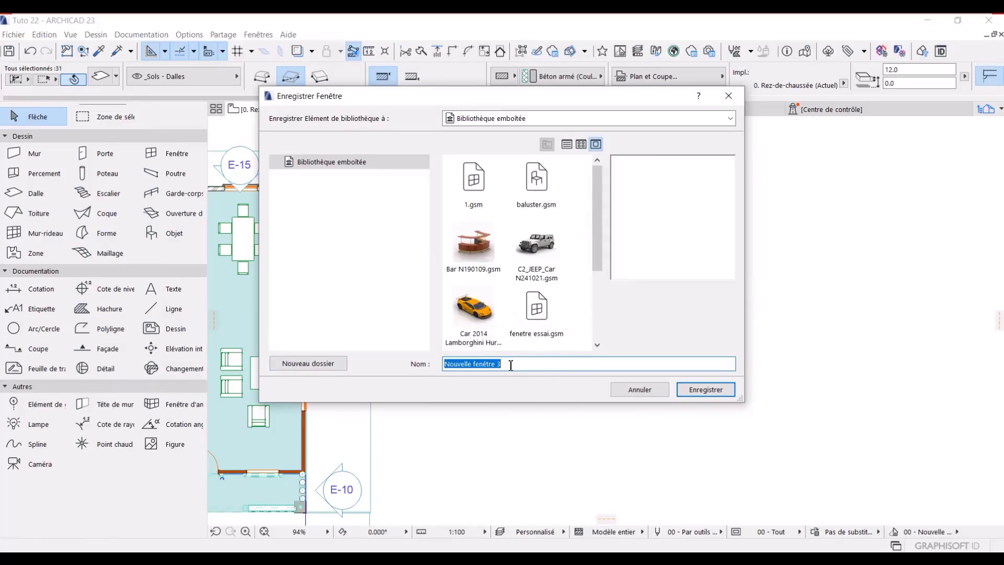
{"action": "left_click", "coordinate": [704, 389]}
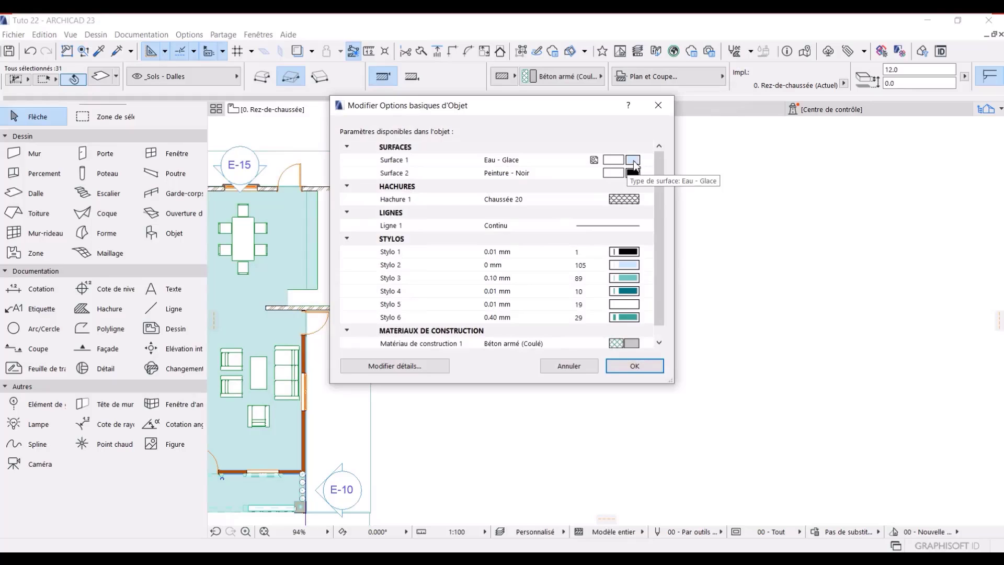
- Look through the surface choices for the window object, keep Eau - Glace and Peinture - Noir, and accept its basic options
{"action": "left_click", "coordinate": [633, 160]}
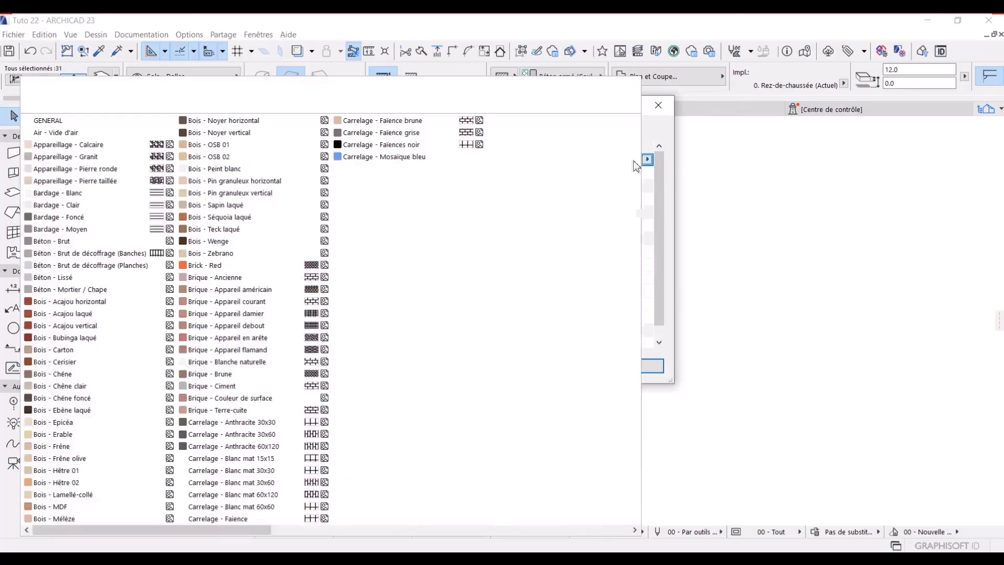
{"action": "scroll", "coordinate": [345, 316], "scroll_direction": "down", "scroll_amount": 10}
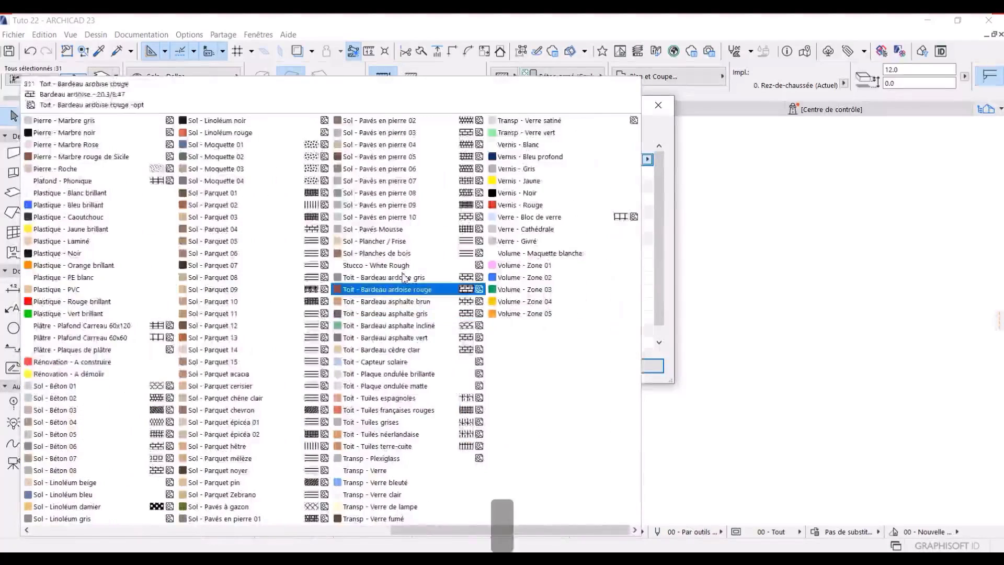
{"action": "key", "text": "Escape"}
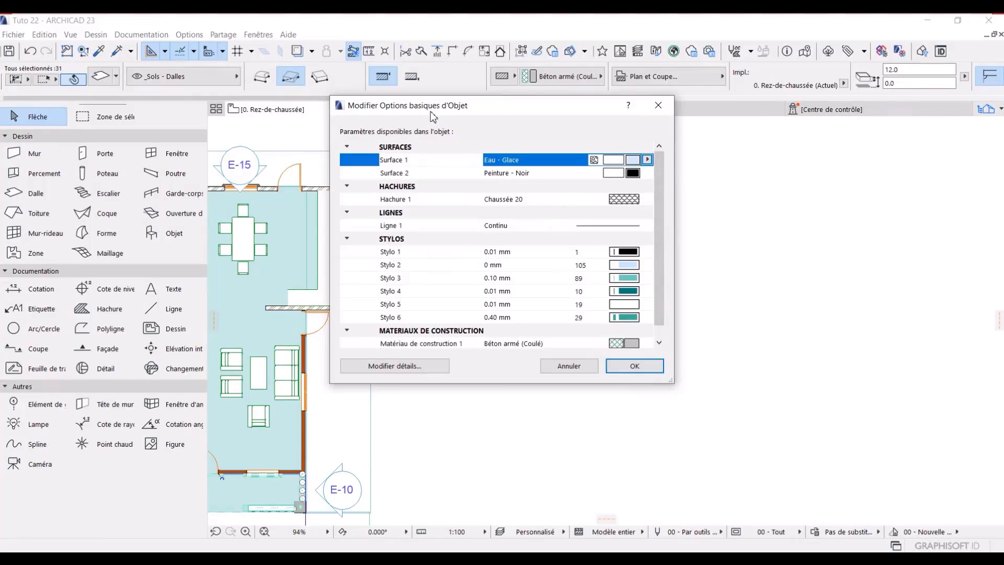
{"action": "left_click_drag", "start_coordinate": [433, 116], "coordinate": [700, 108]}
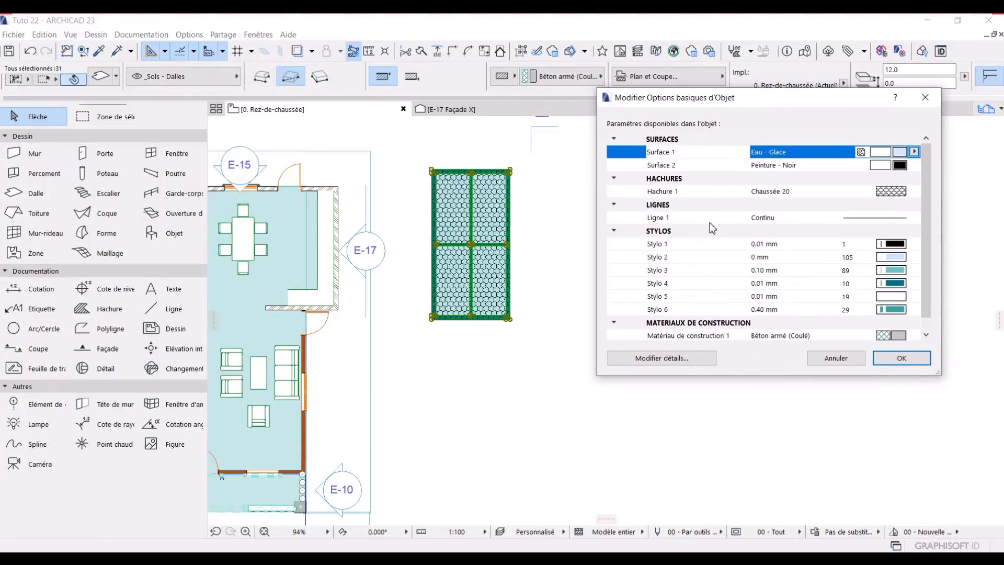
{"action": "left_click", "coordinate": [902, 166]}
{"action": "key", "text": "Escape"}
{"action": "key", "text": "Escape"}
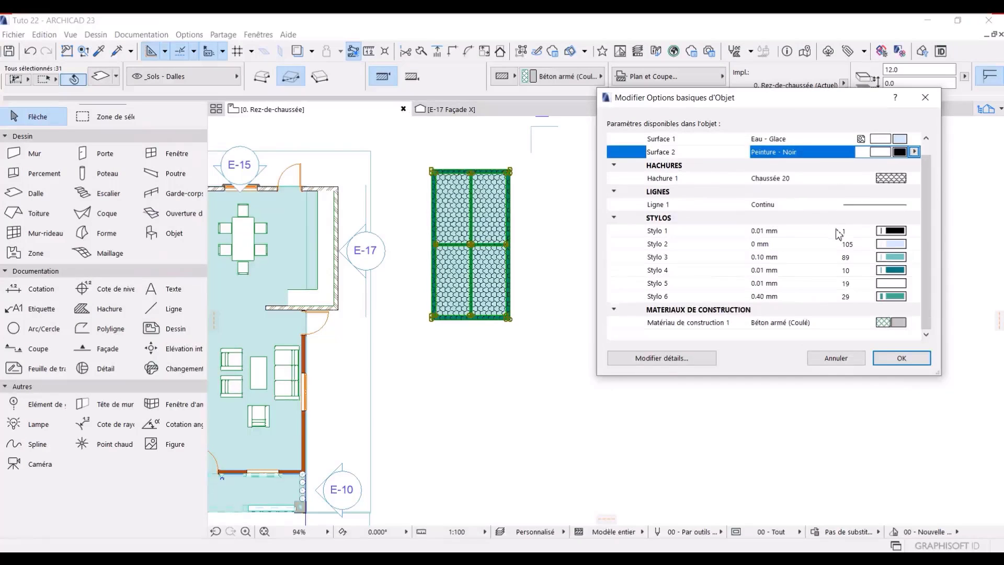
{"action": "left_click", "coordinate": [901, 360]}
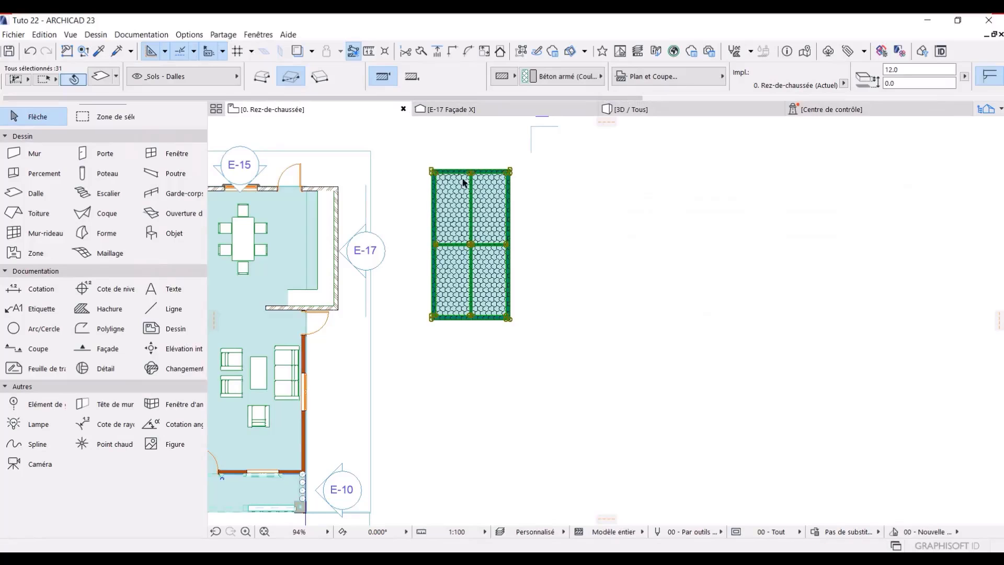
- Place the saved four-pane window, Nouvelle fenêtre 3, in the exterior wall facing the E-17 marker on the ground floor plan
{"action": "scroll", "coordinate": [461, 209], "scroll_direction": "up", "scroll_amount": 3}
{"action": "scroll", "coordinate": [451, 240], "scroll_direction": "down", "scroll_amount": 2}
{"action": "middle_click_drag", "start_coordinate": [451, 242], "coordinate": [451, 300]}
{"action": "key", "text": "Escape"}
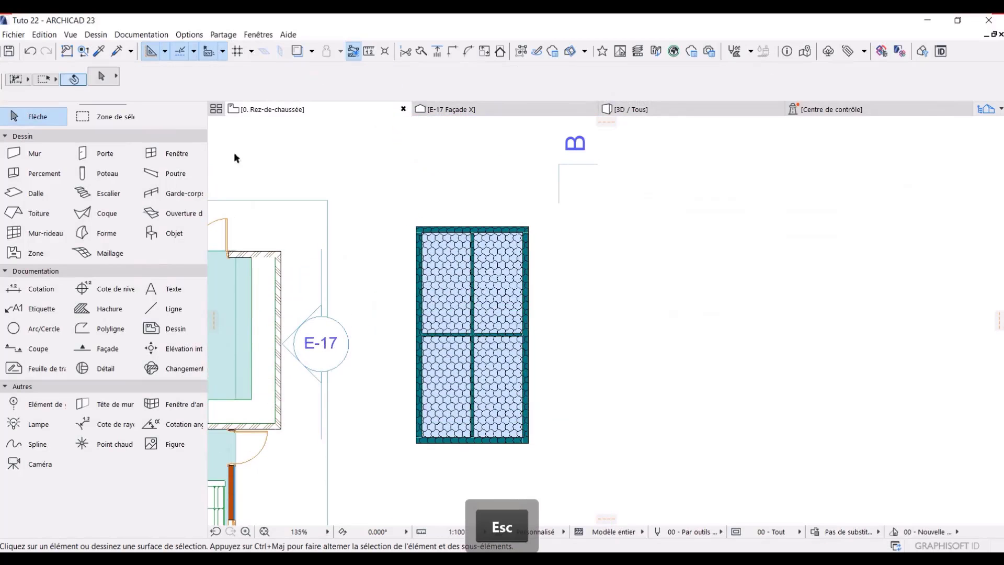
{"action": "left_click", "coordinate": [156, 159]}
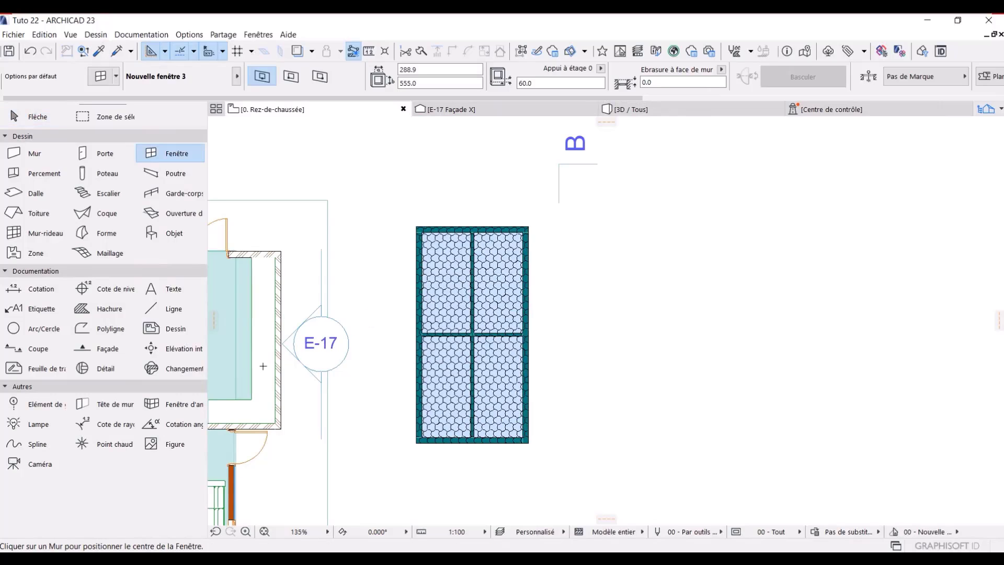
{"action": "scroll", "coordinate": [263, 366], "scroll_direction": "up", "scroll_amount": 5}
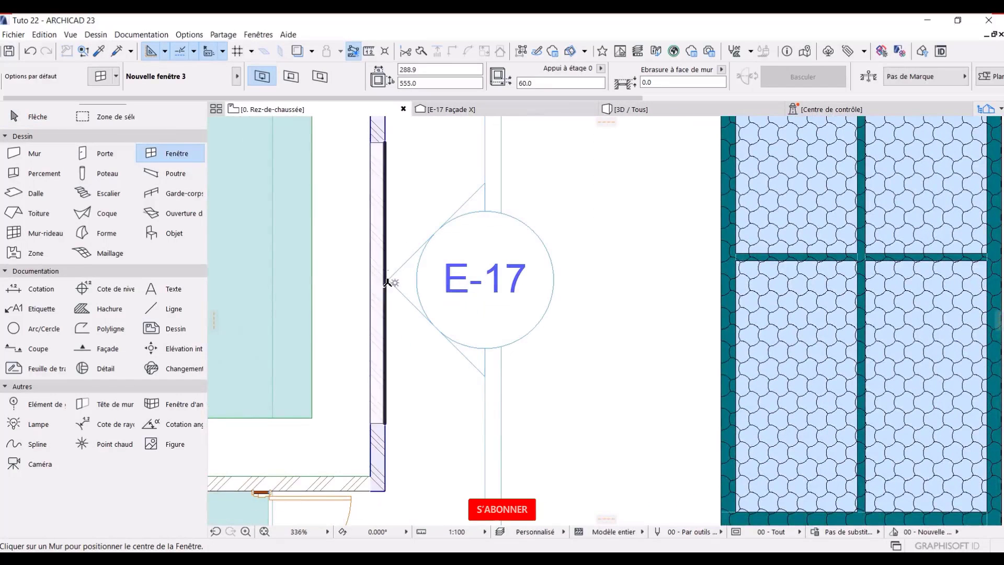
{"action": "scroll", "coordinate": [391, 271], "scroll_direction": "up", "scroll_amount": 5}
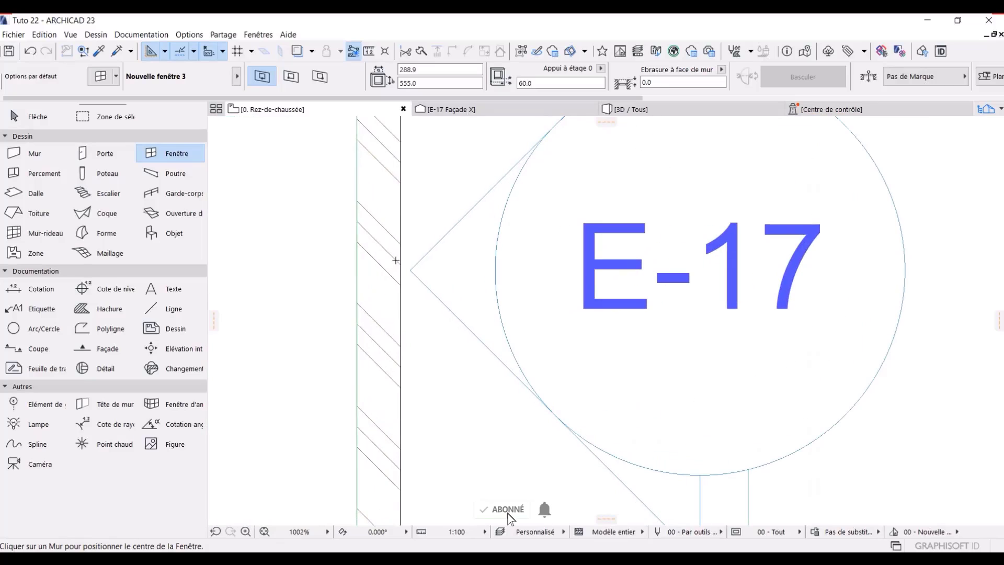
{"action": "left_click", "coordinate": [402, 241]}
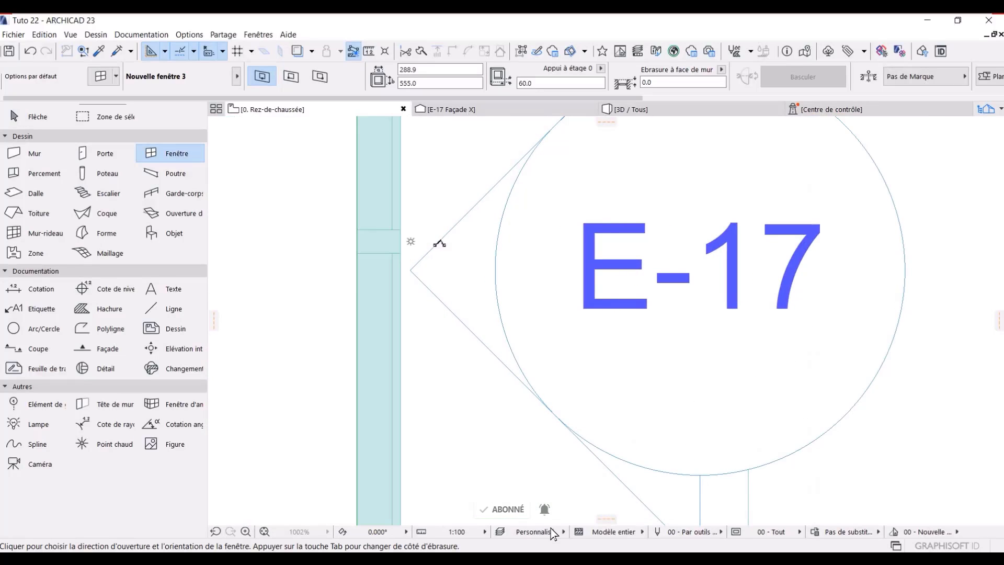
{"action": "scroll", "coordinate": [461, 277], "scroll_direction": "down", "scroll_amount": 4}
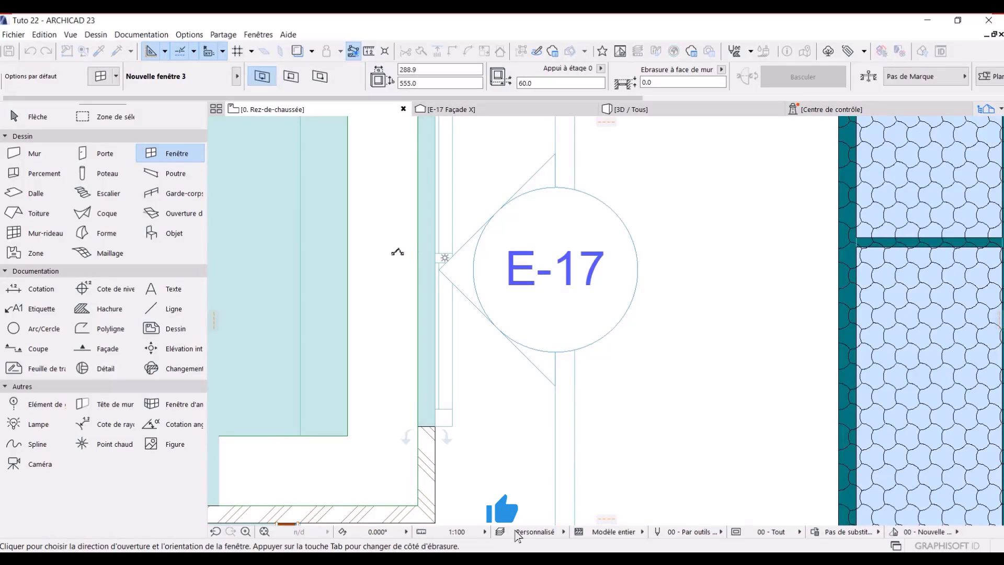
{"action": "left_click", "coordinate": [454, 251]}
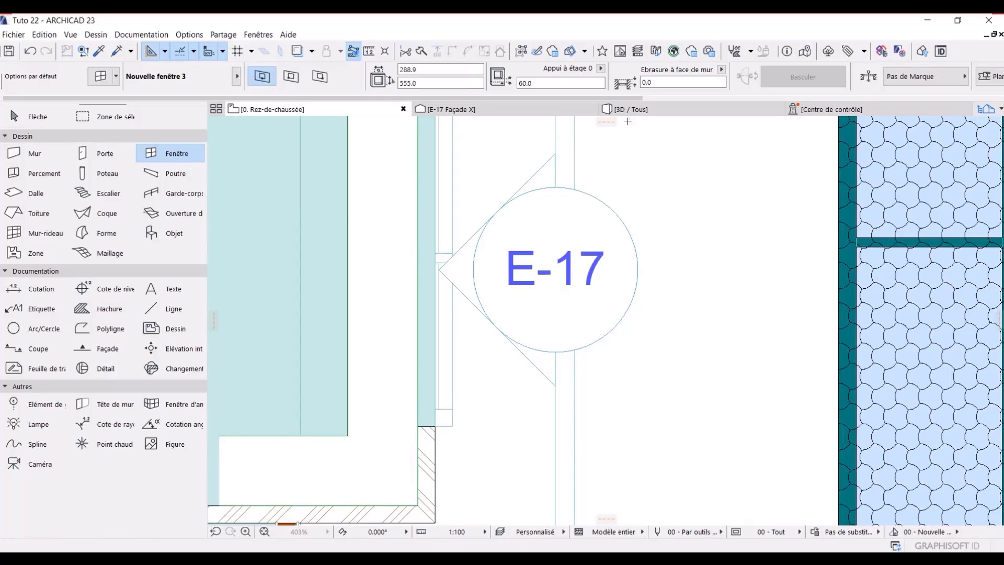
- In the 3D view, move the placed four-pane window vertically down its façade wall by about 41.8
{"action": "left_click", "coordinate": [639, 111]}
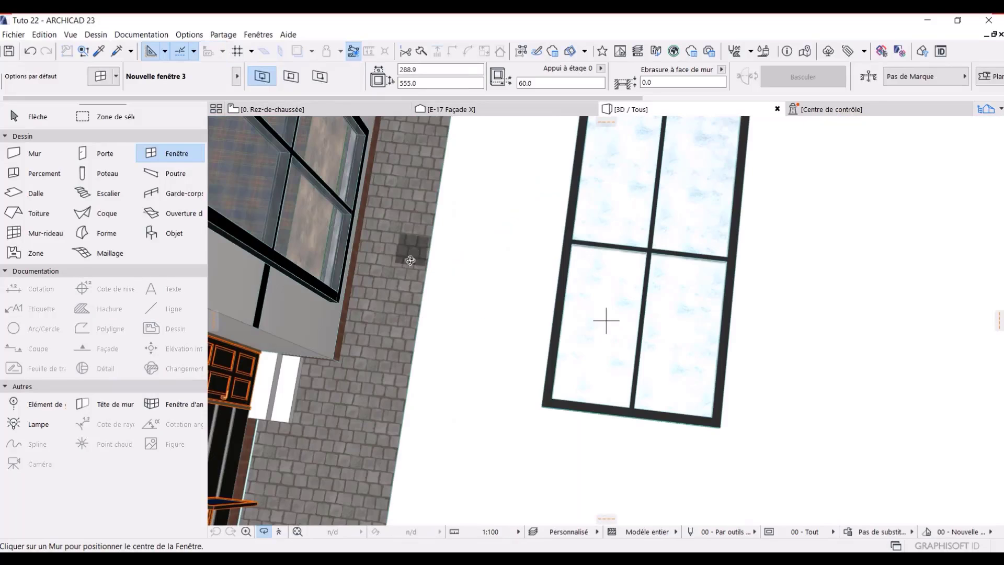
{"action": "mouse_move", "coordinate": [413, 251]}
{"action": "left_mouse_down"}
{"action": "mouse_move", "coordinate": [543, 320]}
{"action": "mouse_move", "coordinate": [552, 343]}
{"action": "mouse_move", "coordinate": [437, 299]}
{"action": "mouse_move", "coordinate": [439, 413]}
{"action": "mouse_move", "coordinate": [438, 401]}
{"action": "mouse_move", "coordinate": [603, 321]}
{"action": "mouse_move", "coordinate": [453, 396]}
{"action": "mouse_move", "coordinate": [415, 296]}
{"action": "mouse_move", "coordinate": [424, 326]}
{"action": "mouse_move", "coordinate": [366, 316]}
{"action": "mouse_move", "coordinate": [324, 229]}
{"action": "mouse_move", "coordinate": [332, 287]}
{"action": "mouse_move", "coordinate": [366, 321]}
{"action": "mouse_move", "coordinate": [453, 298]}
{"action": "mouse_move", "coordinate": [496, 310]}
{"action": "mouse_move", "coordinate": [408, 346]}
{"action": "mouse_move", "coordinate": [417, 344]}
{"action": "mouse_move", "coordinate": [363, 212]}
{"action": "left_mouse_up"}
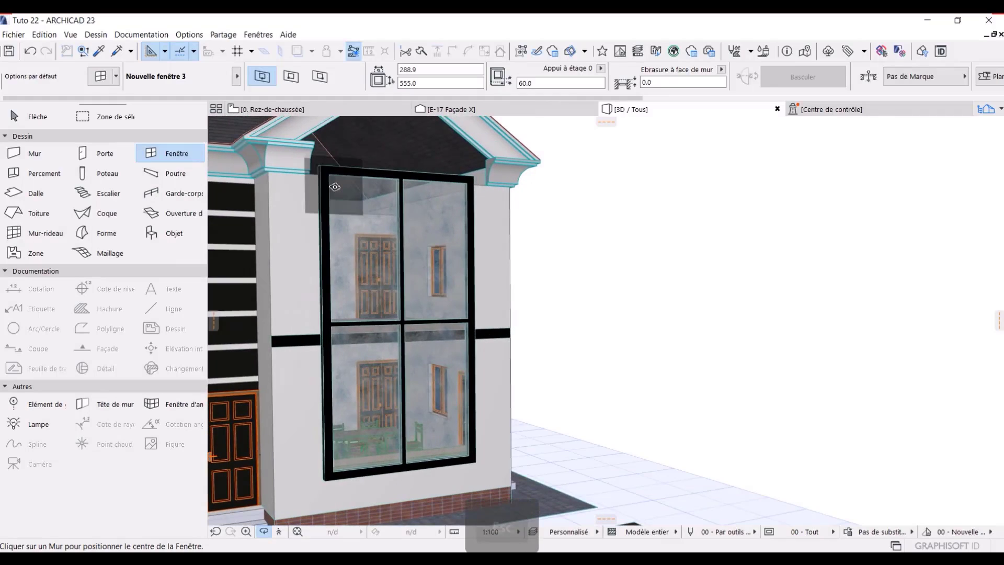
{"action": "key", "text": "Escape"}
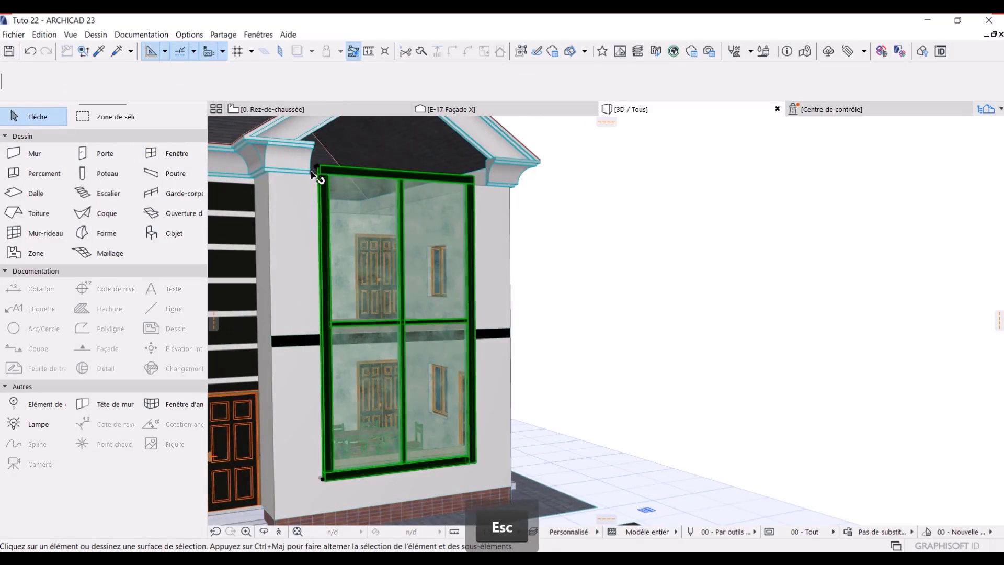
{"action": "left_click", "coordinate": [318, 175]}
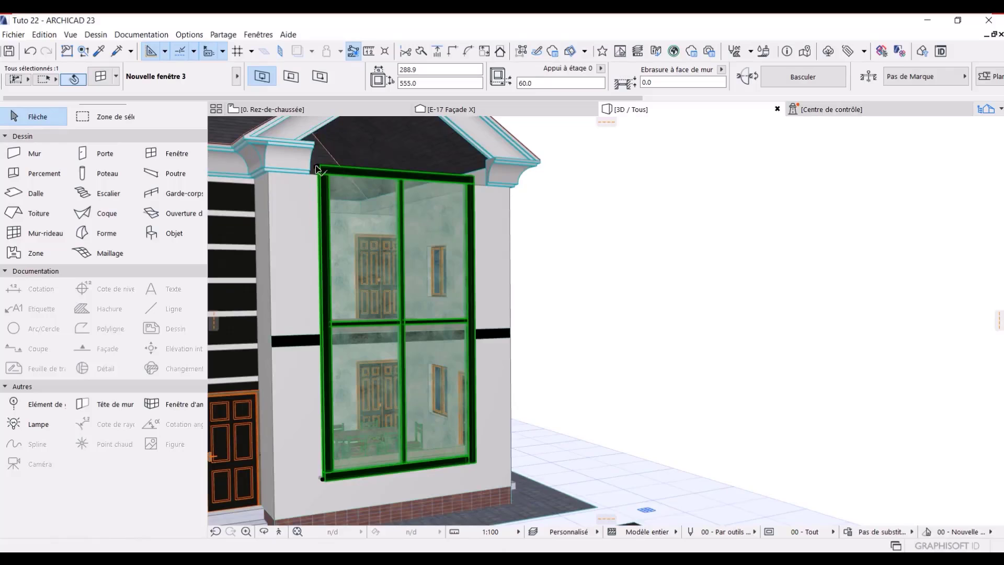
{"action": "left_click", "coordinate": [318, 169]}
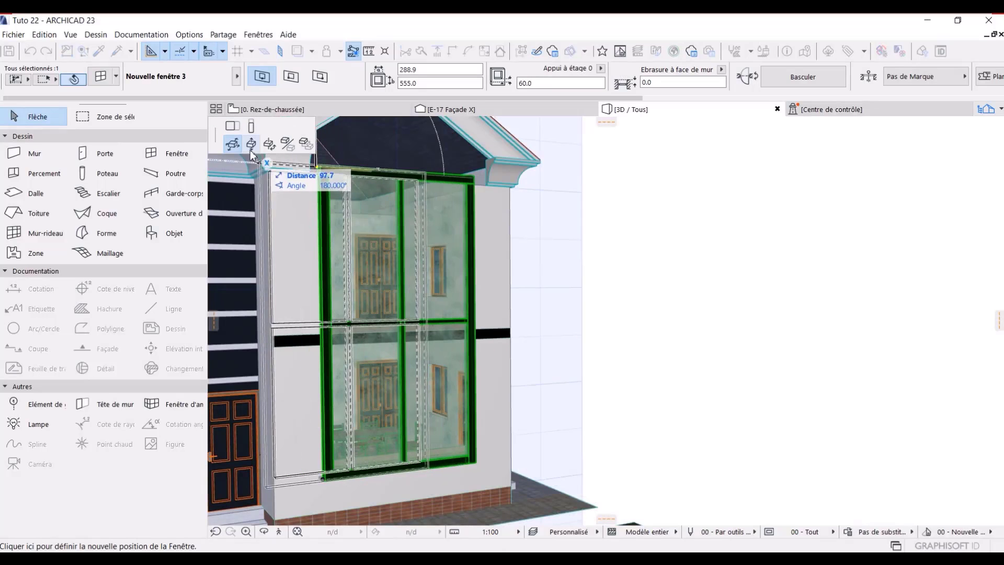
{"action": "left_click", "coordinate": [251, 144]}
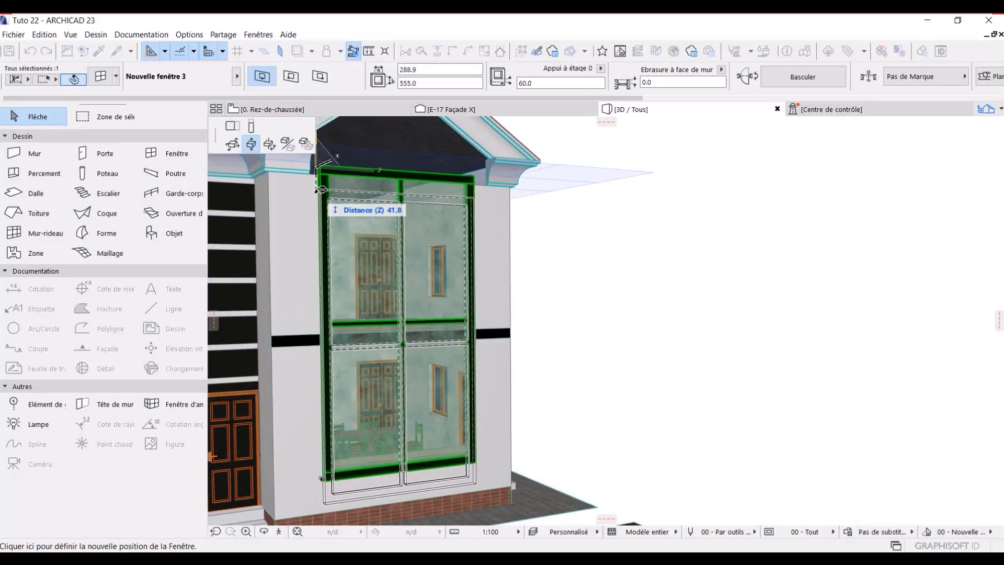
{"action": "left_click", "coordinate": [316, 192]}
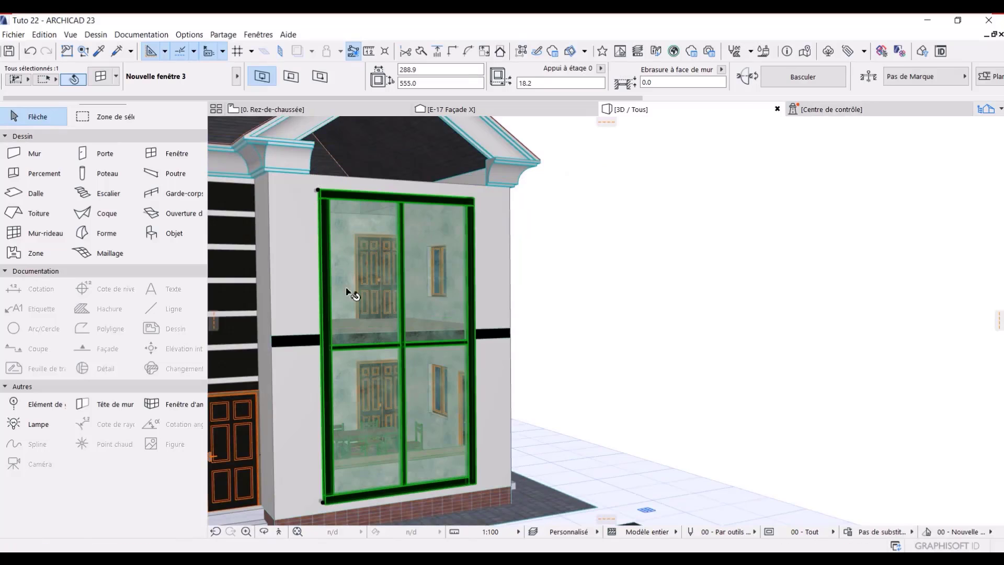
- Examine the lowered four-pane window on the façade in the 3D view, up close and from further back
{"action": "scroll", "coordinate": [349, 293], "scroll_direction": "up", "scroll_amount": 5}
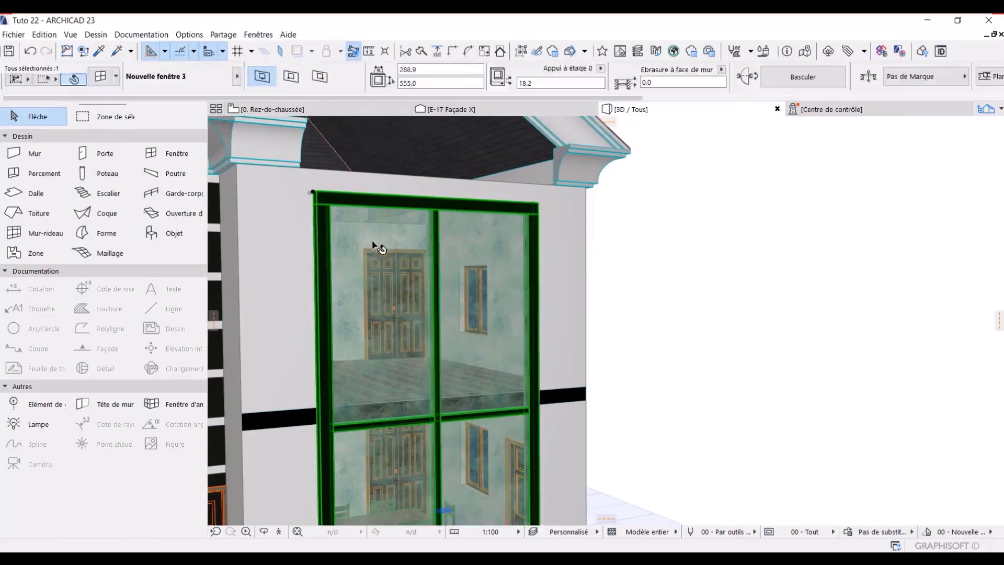
{"action": "key", "text": "Escape"}
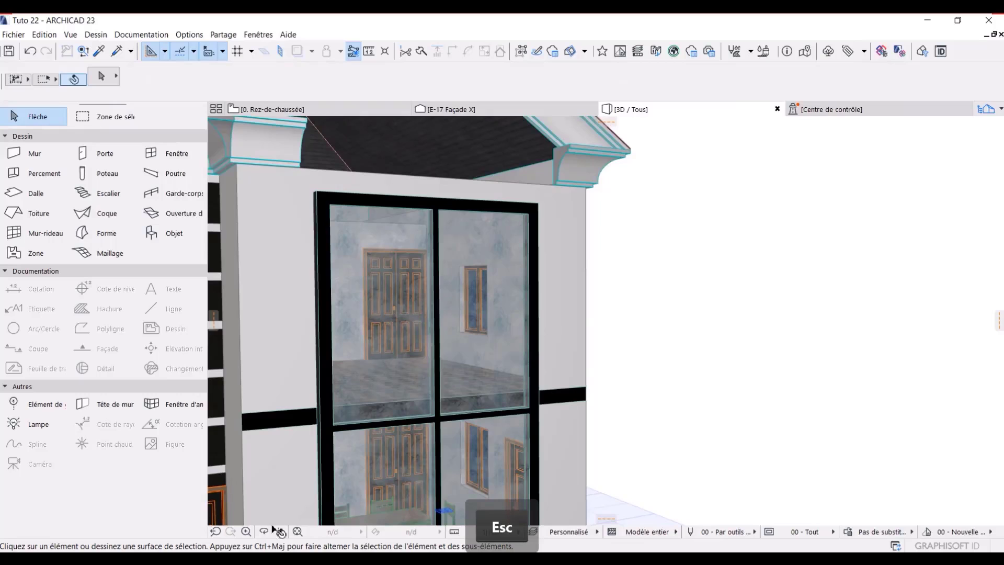
{"action": "left_click", "coordinate": [265, 533]}
{"action": "left_click_drag", "start_coordinate": [545, 385], "coordinate": [511, 369]}
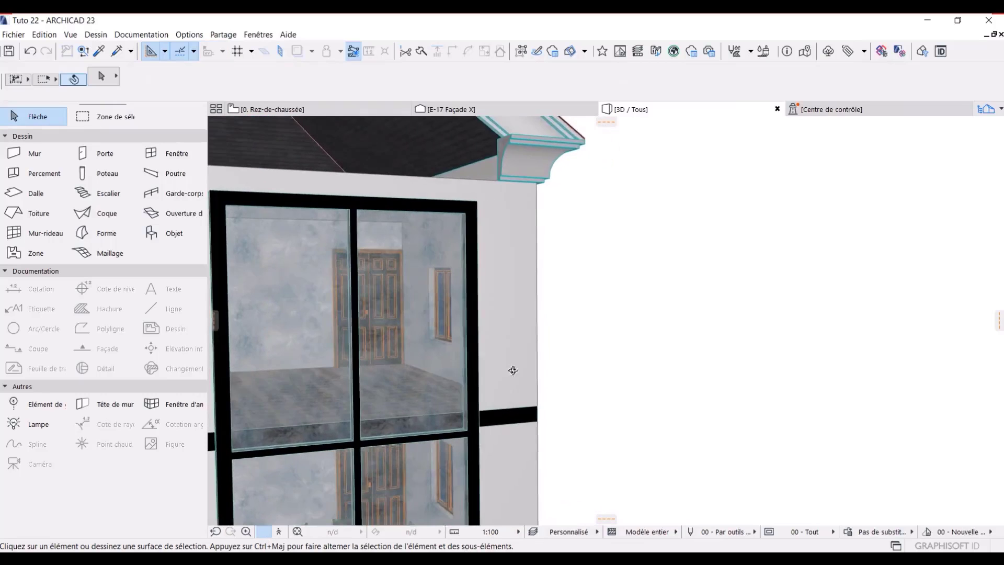
{"action": "scroll", "coordinate": [489, 401], "scroll_direction": "down", "scroll_amount": 4}
{"action": "middle_click_drag", "start_coordinate": [479, 422], "coordinate": [528, 335]}
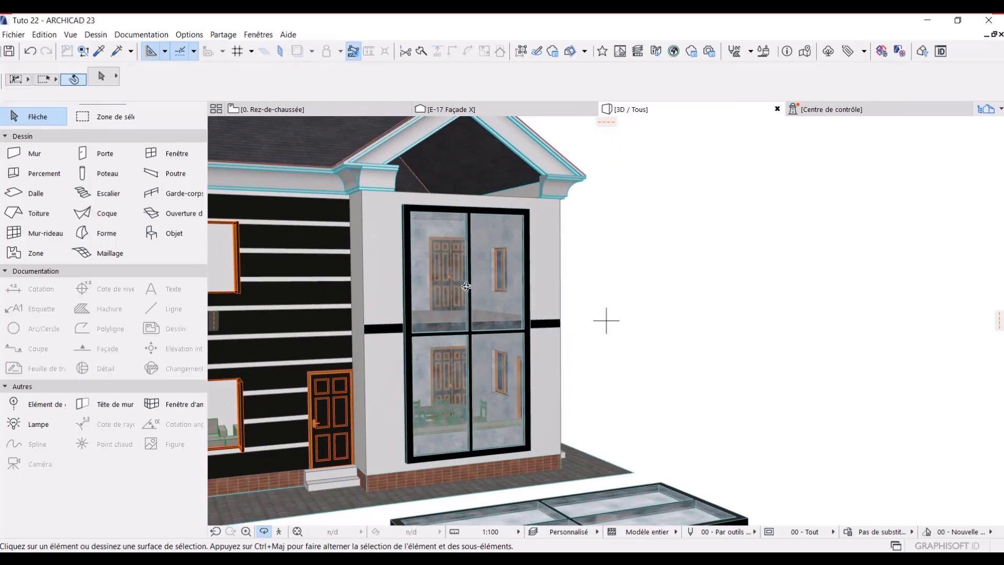
{"action": "key", "text": "Escape"}
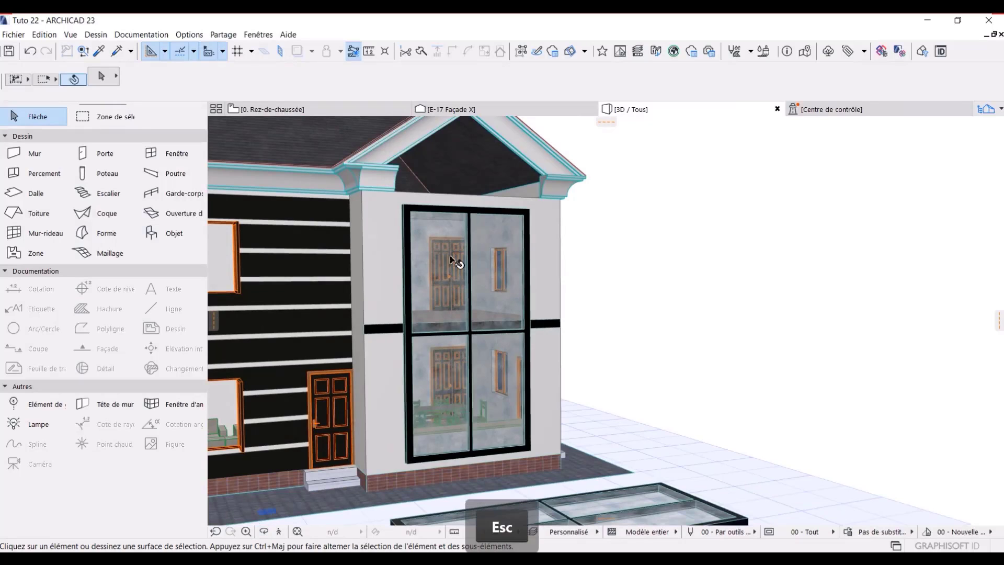
- Set Surface 1 of the four-pane façade window to Transp - Verre bleuté in its custom options
{"action": "left_click", "coordinate": [462, 295]}
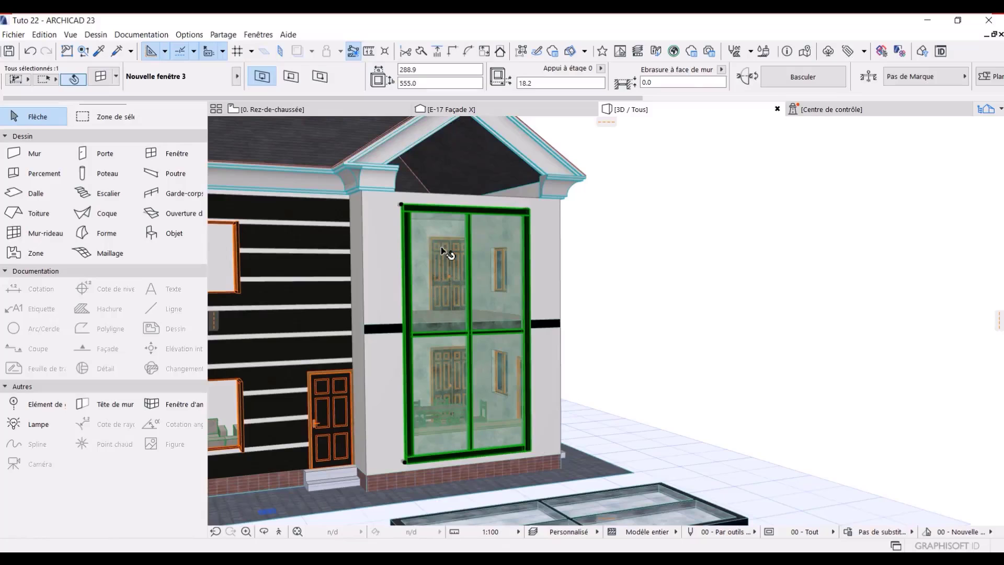
{"action": "key", "text": "o"}
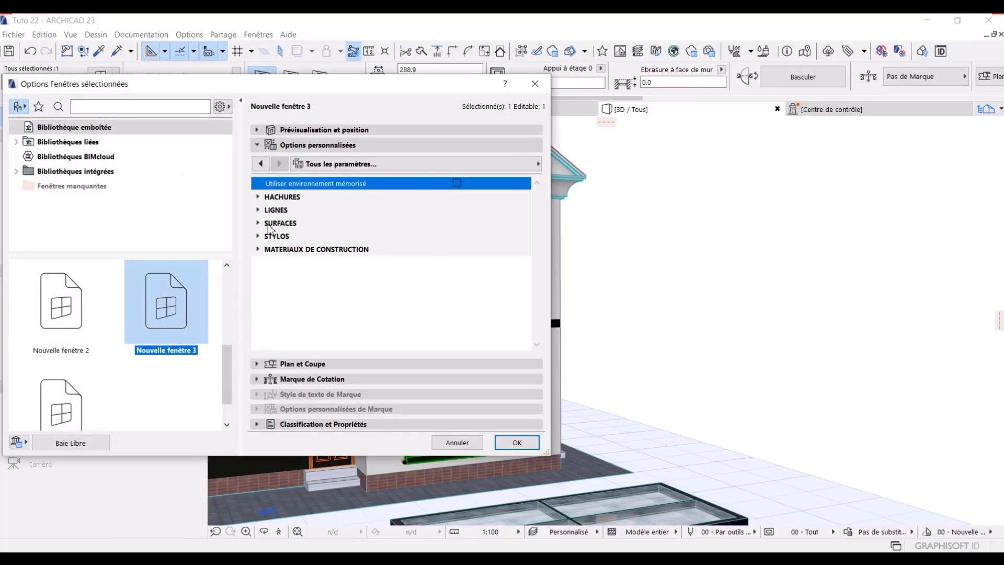
{"action": "left_click", "coordinate": [269, 225]}
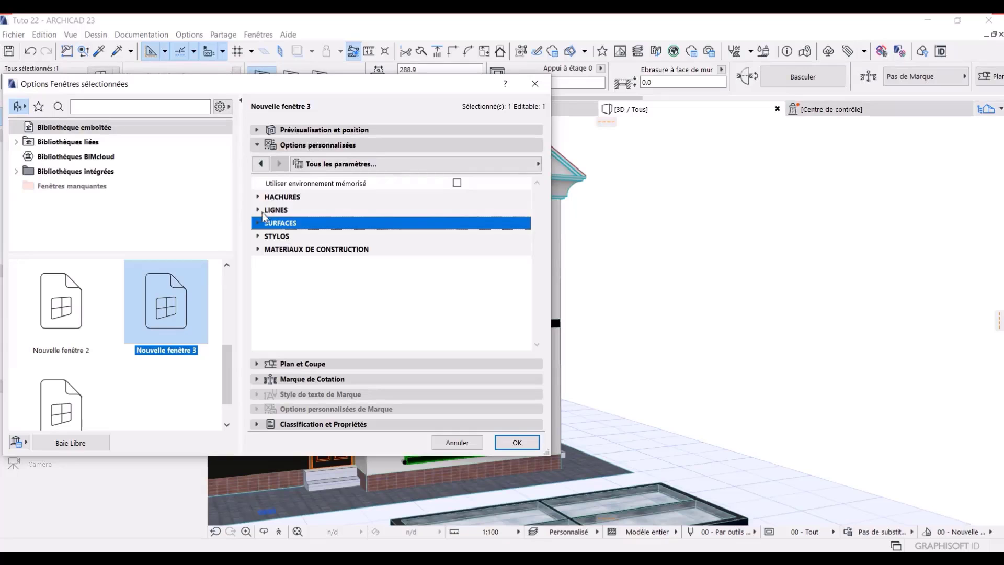
{"action": "left_click", "coordinate": [299, 148]}
{"action": "left_click", "coordinate": [299, 149]}
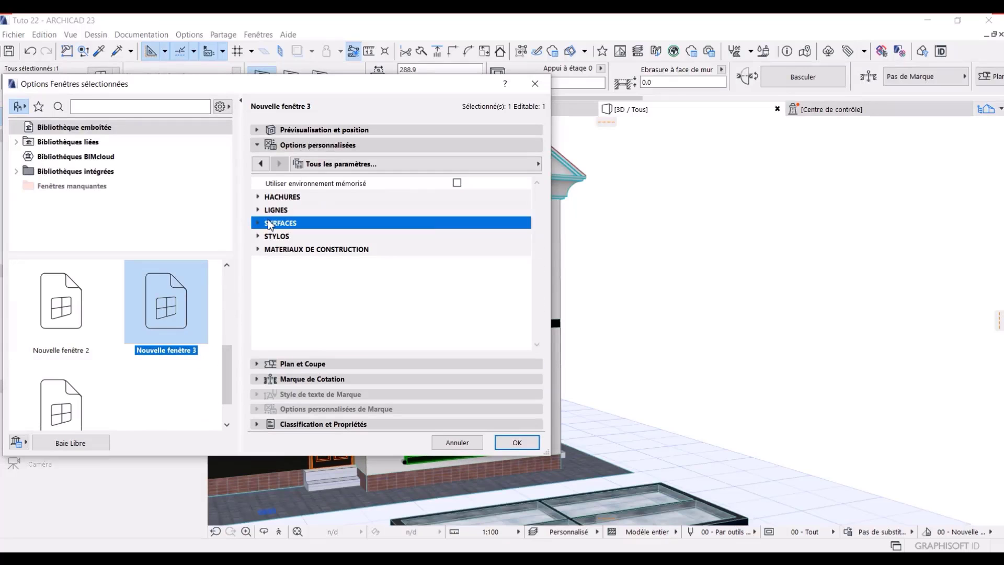
{"action": "left_click", "coordinate": [270, 223]}
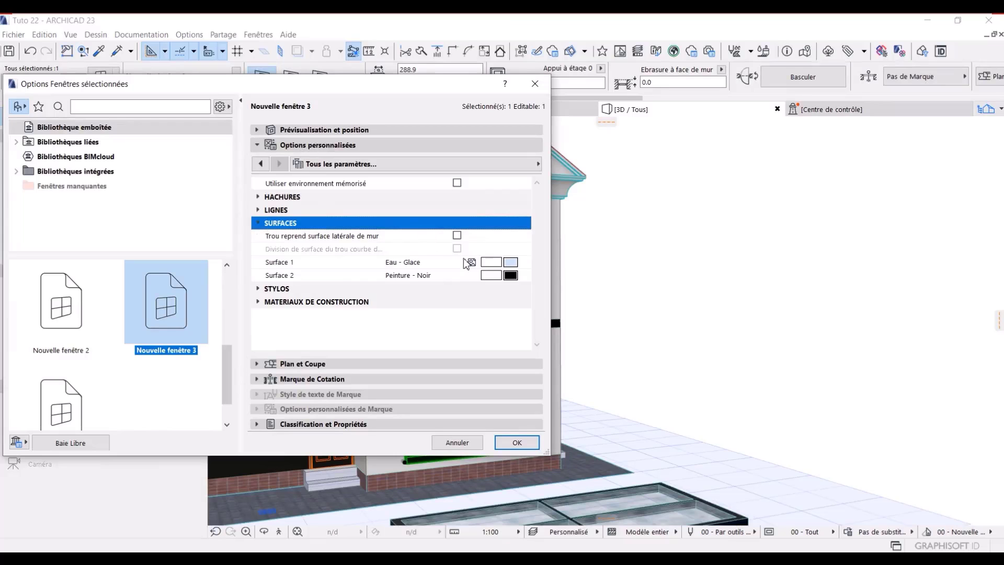
{"action": "left_click", "coordinate": [511, 263]}
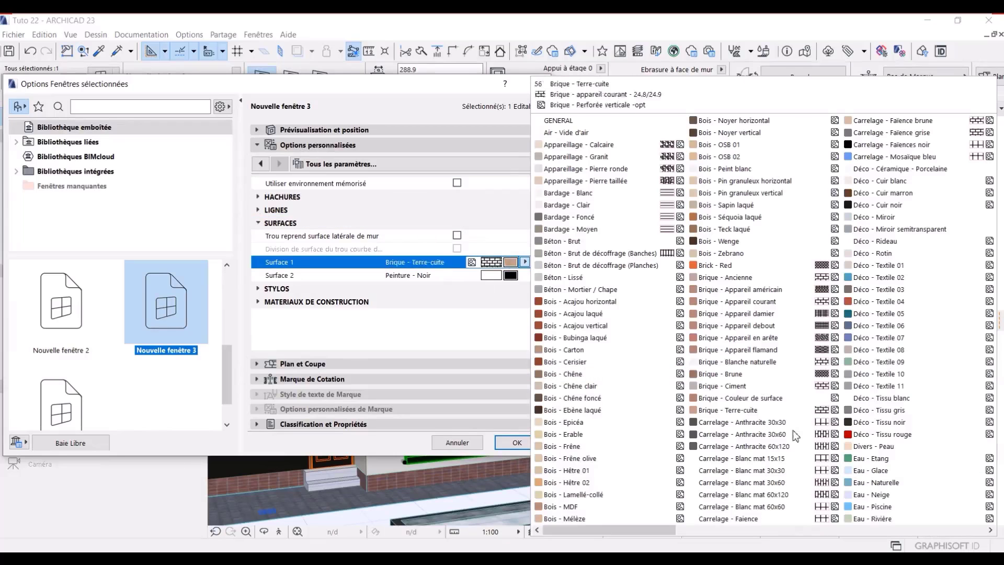
{"action": "scroll", "coordinate": [784, 450], "scroll_direction": "right", "scroll_amount": 3}
{"action": "key", "text": "v"}
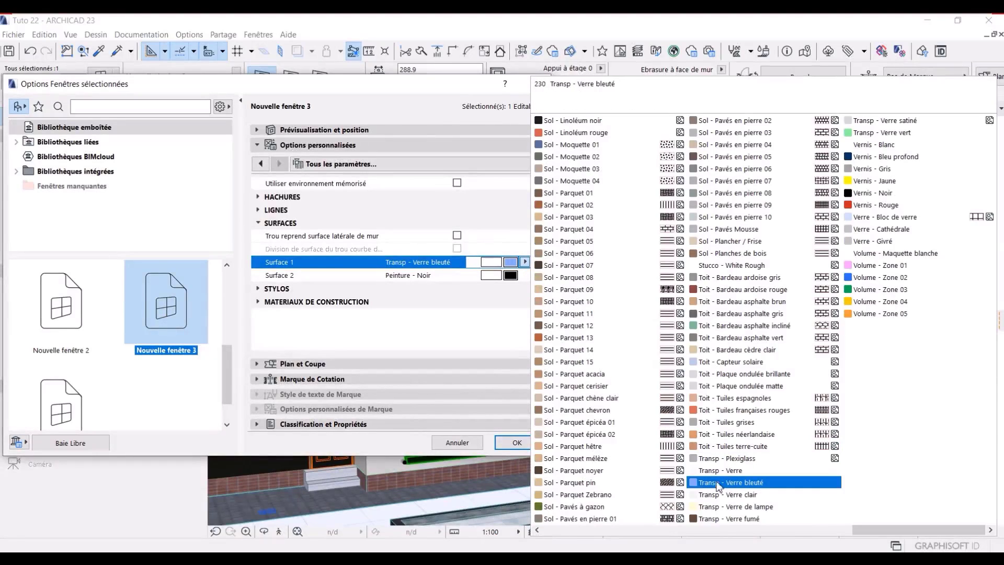
{"action": "left_click", "coordinate": [753, 482]}
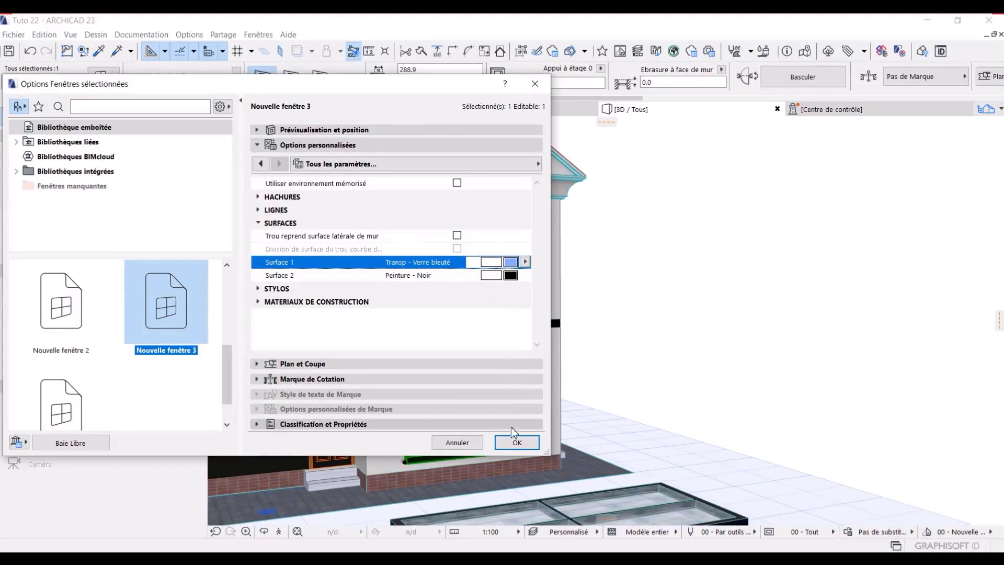
{"action": "left_click", "coordinate": [517, 442]}
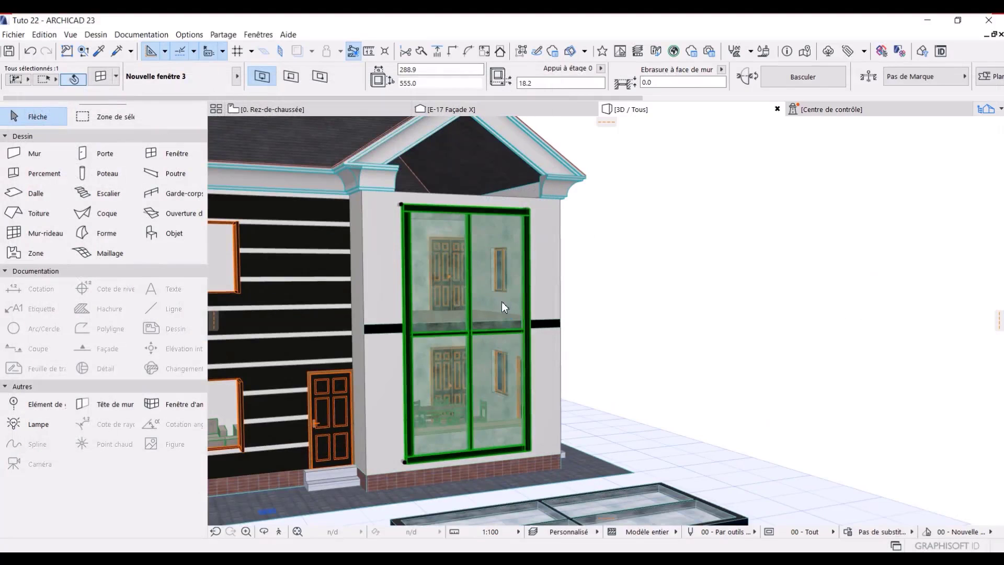
- Examine the façade window's new glazing in the 3D view, up close and from the side of the house
{"action": "scroll", "coordinate": [506, 297], "scroll_direction": "up", "scroll_amount": 5}
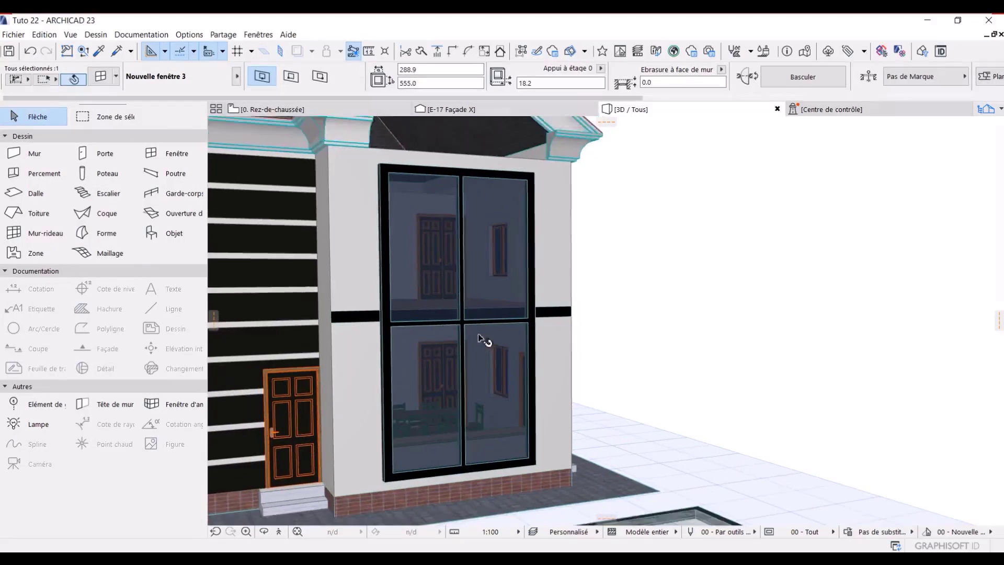
{"action": "scroll", "coordinate": [455, 270], "scroll_direction": "up", "scroll_amount": 2}
{"action": "middle_click_drag", "start_coordinate": [450, 250], "coordinate": [439, 338]}
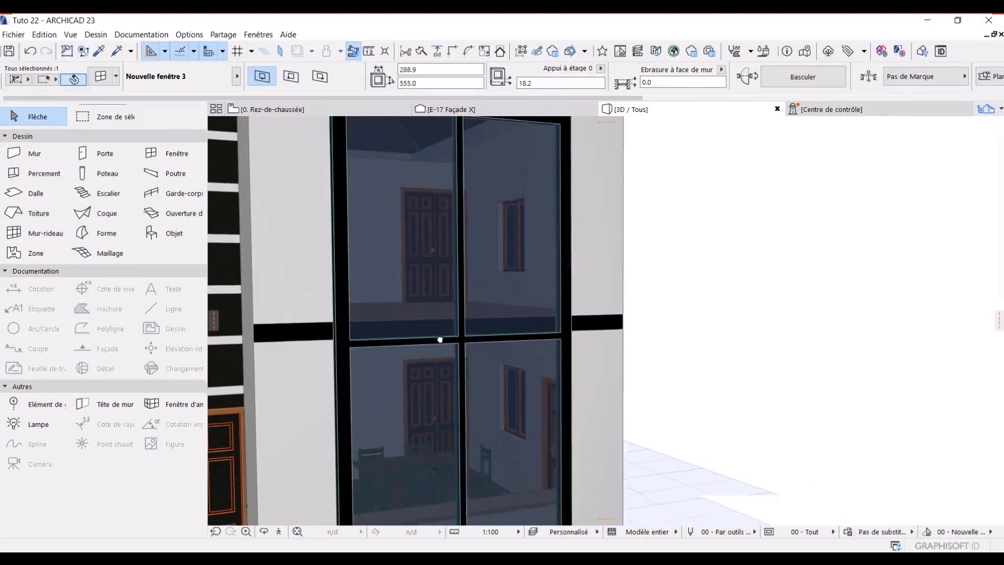
{"action": "scroll", "coordinate": [564, 411], "scroll_direction": "down", "scroll_amount": 2}
{"action": "middle_click_drag", "start_coordinate": [554, 413], "coordinate": [550, 319]}
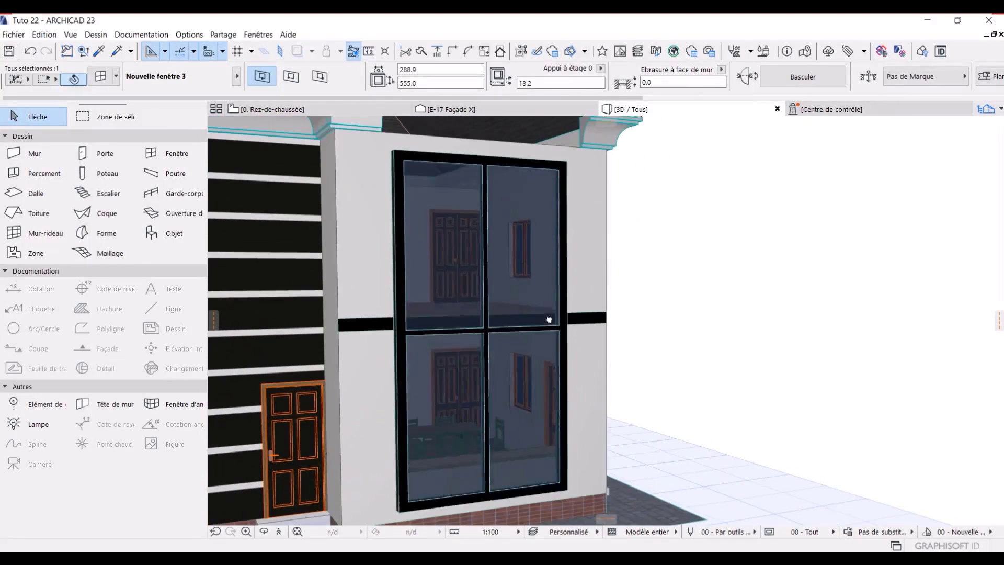
{"action": "key", "text": "Escape"}
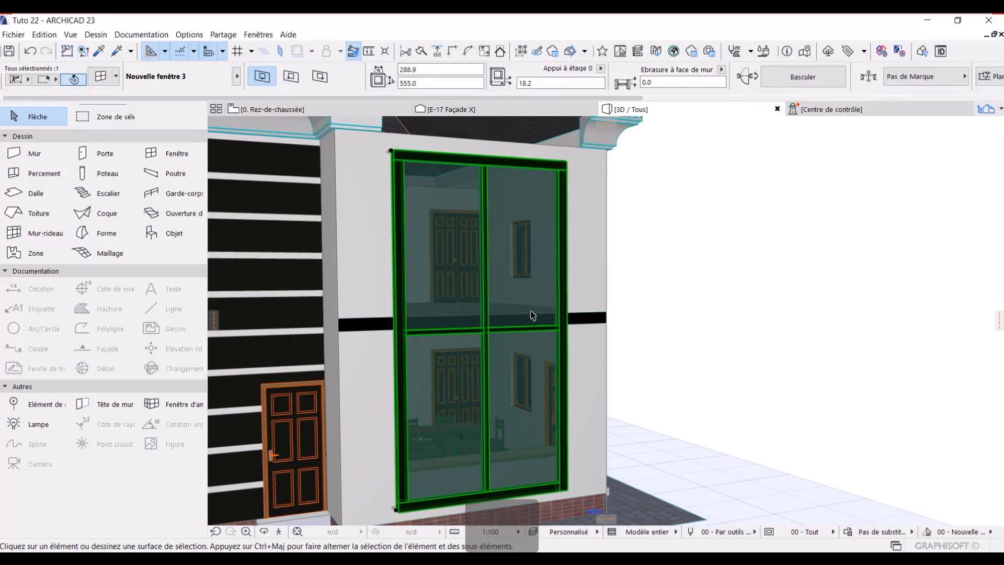
{"action": "left_click", "coordinate": [265, 532]}
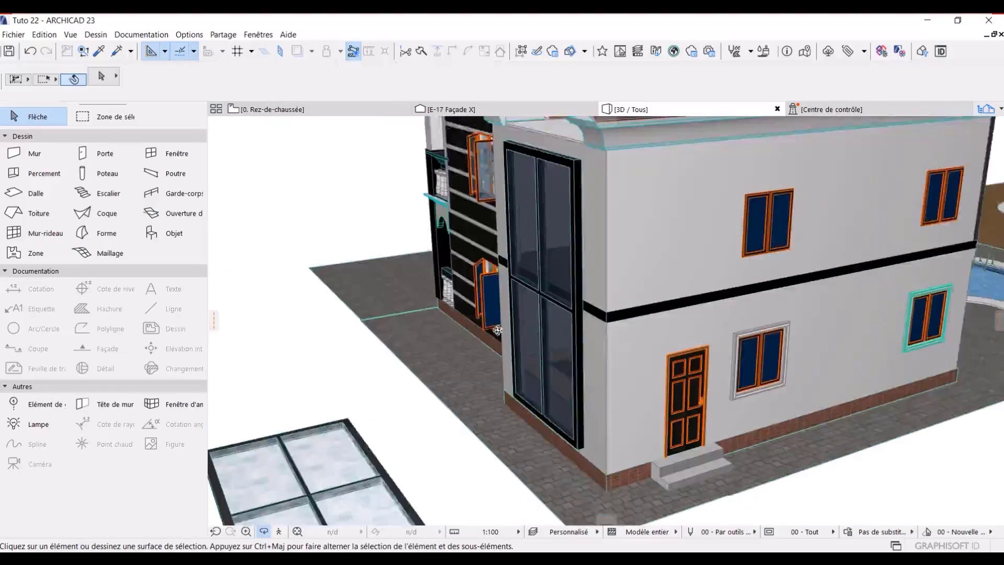